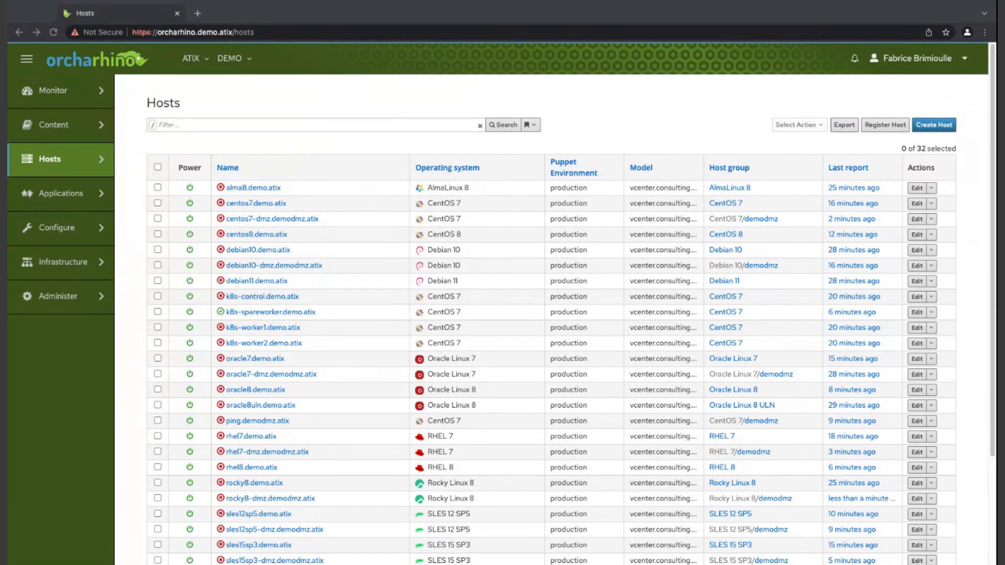
- Start creating a new host and name it webinar-ubuntu20
click(934, 125)
click(934, 125)
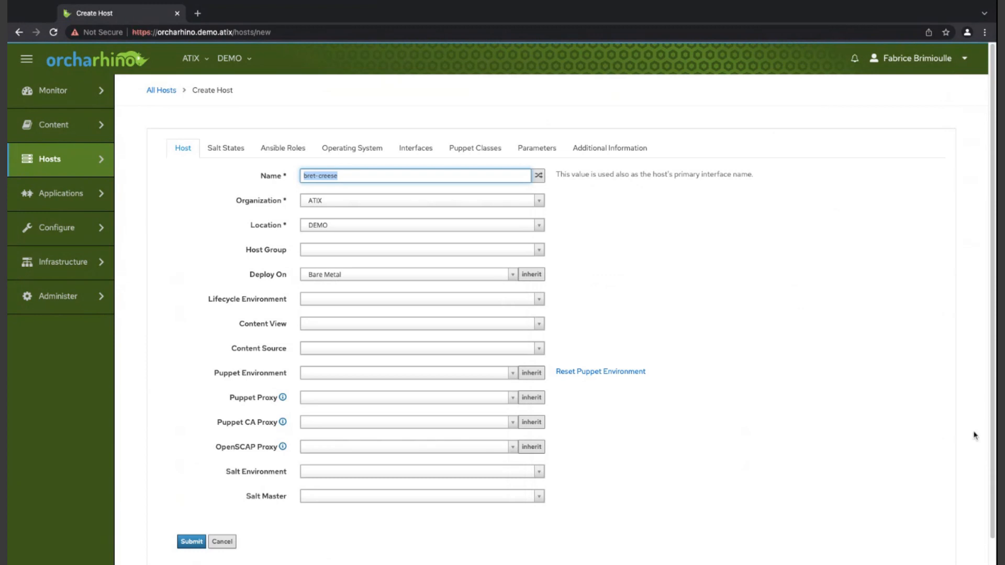
text(webinar-ubuntu20)
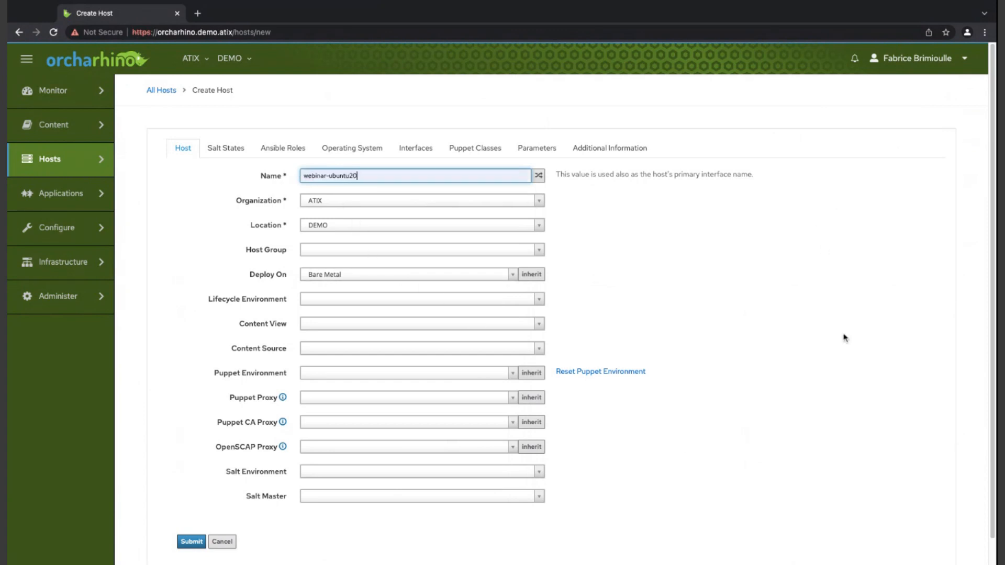
- Assign the Ubuntu 20.04 host group to the new host
click(345, 245)
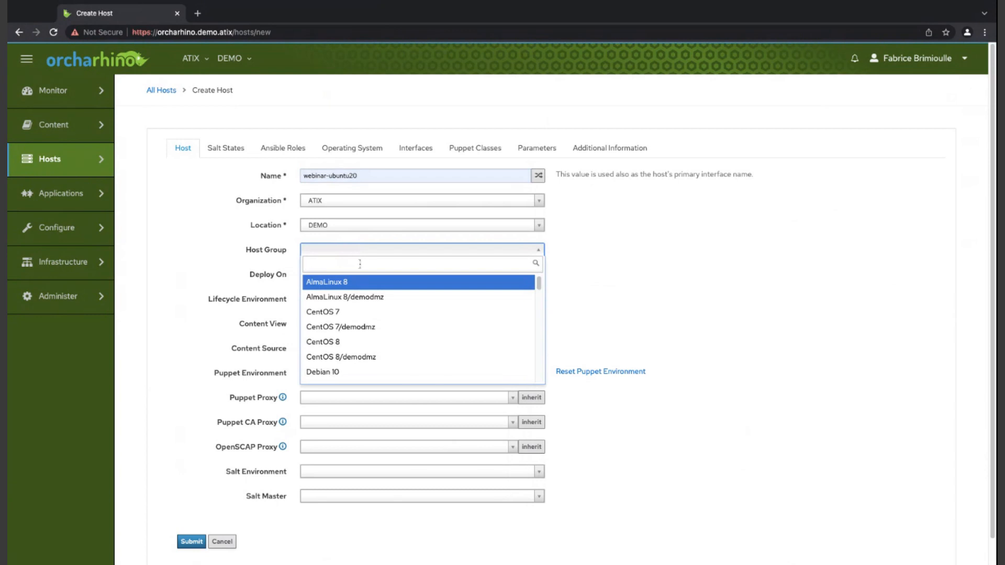
scroll(372, 314, down, 8)
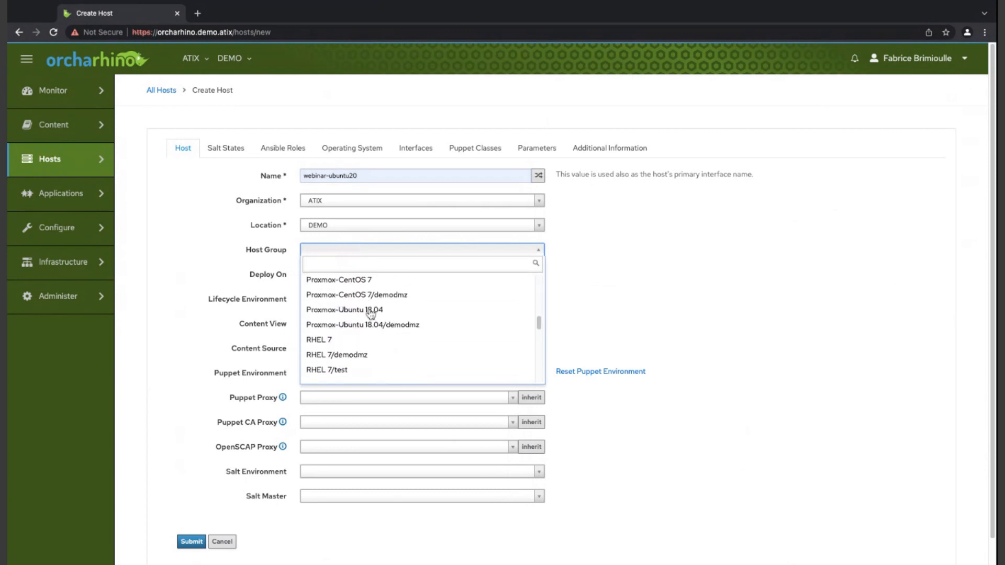
scroll(371, 313, down, 6)
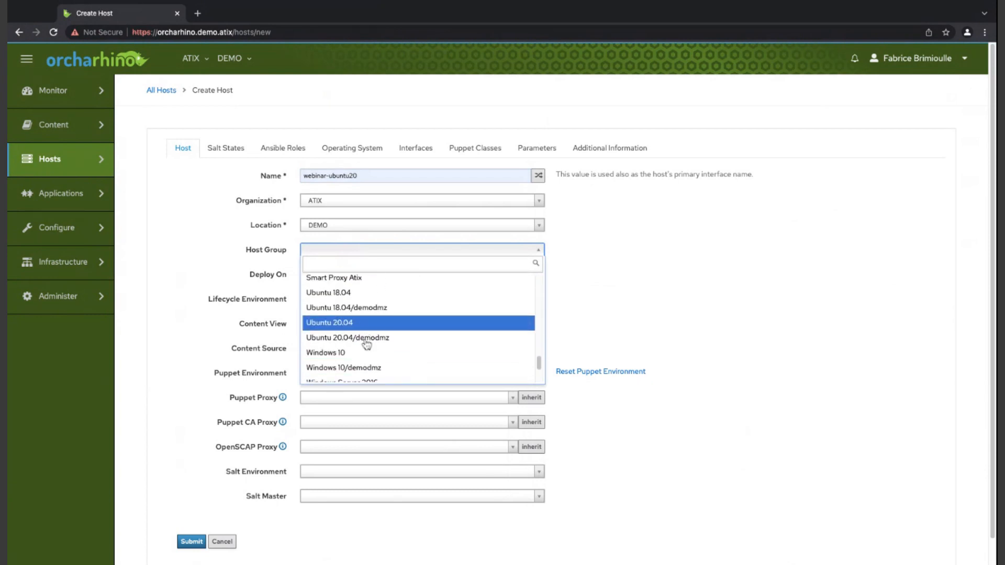
click(364, 322)
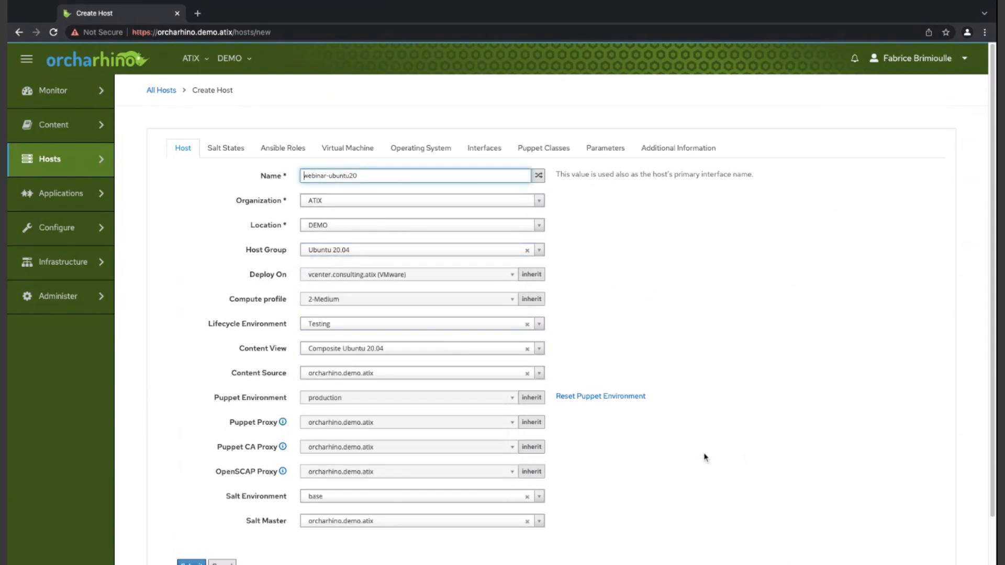
click(749, 389)
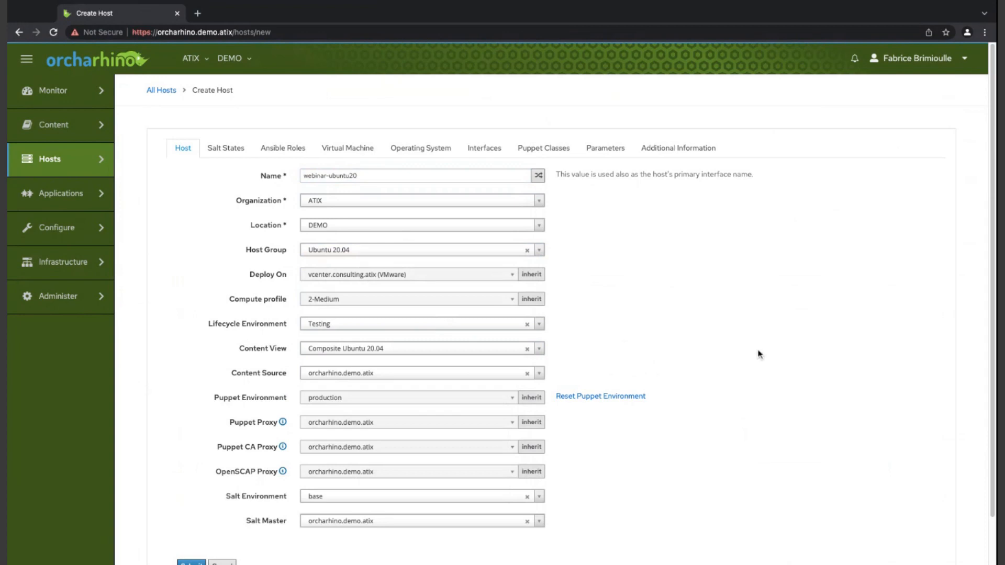
- Submit the new host for creation and dismiss the success notification
scroll(759, 356, down, 1)
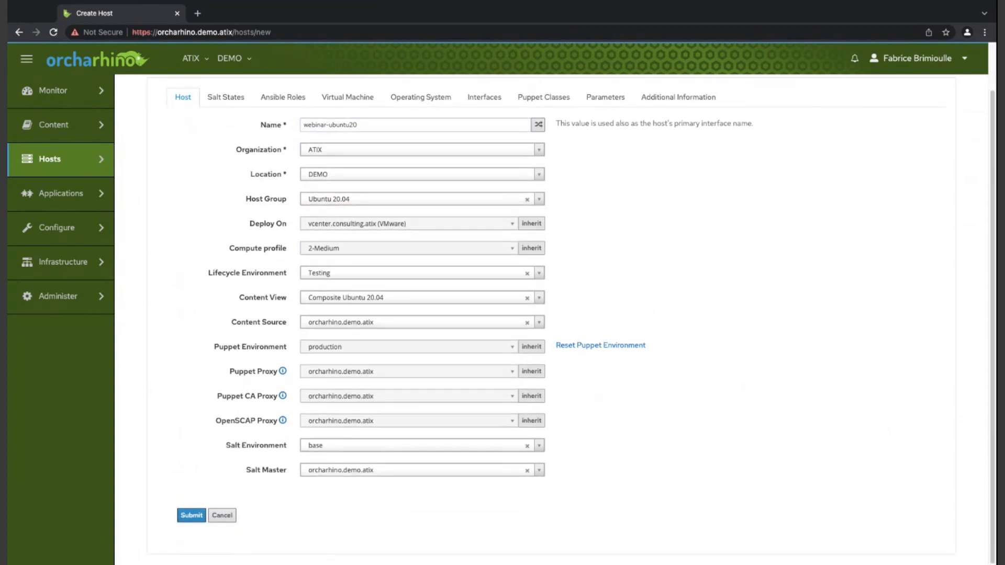
click(191, 515)
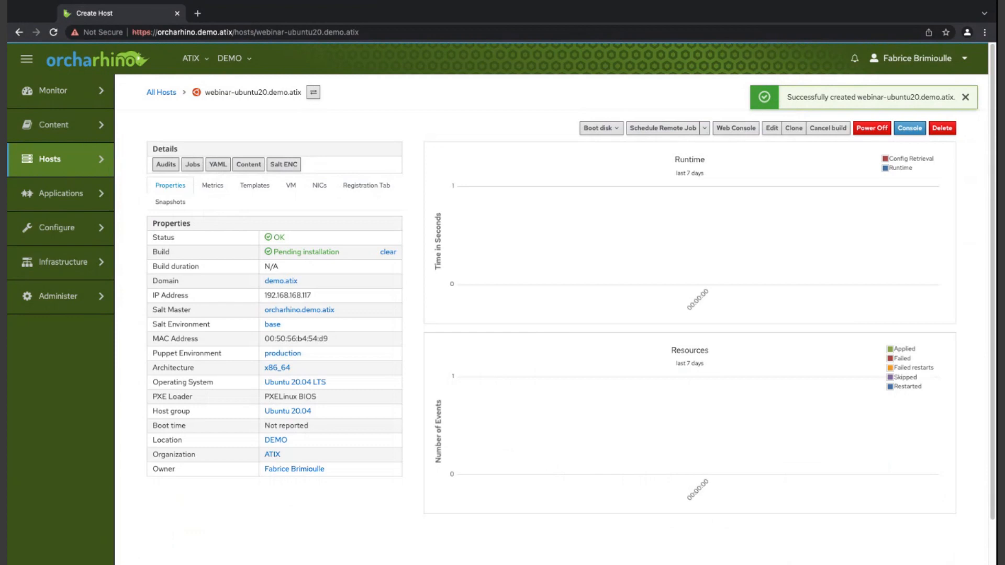
click(965, 97)
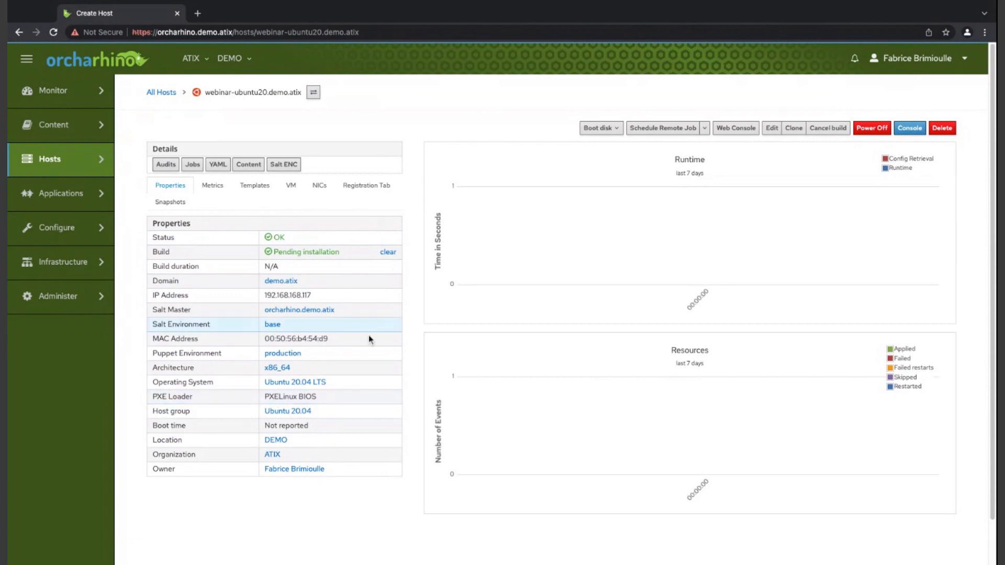
- Return to the list of all hosts and open the existing host webinar-ubu20.demo.atix
mouse_move(68, 160)
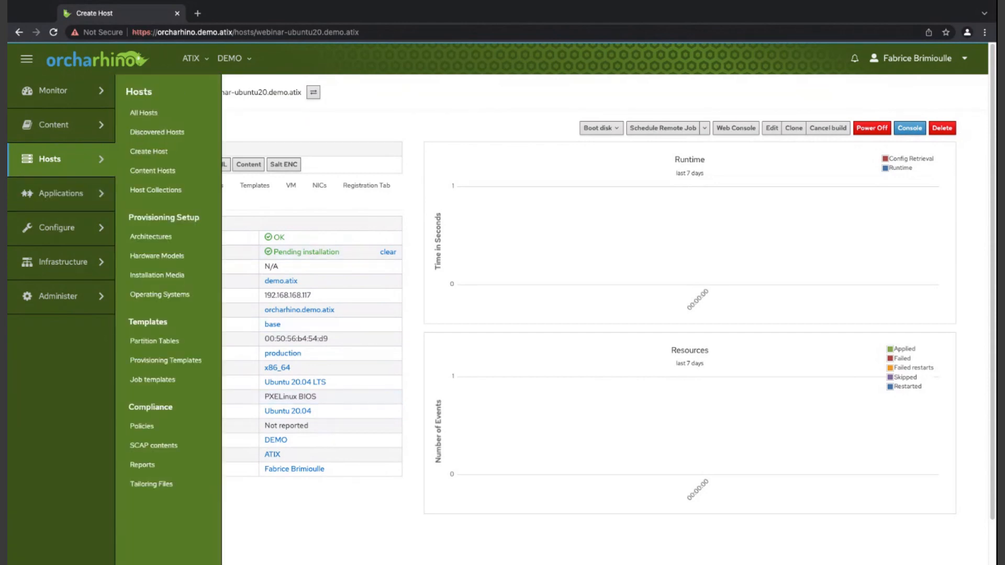
click(144, 113)
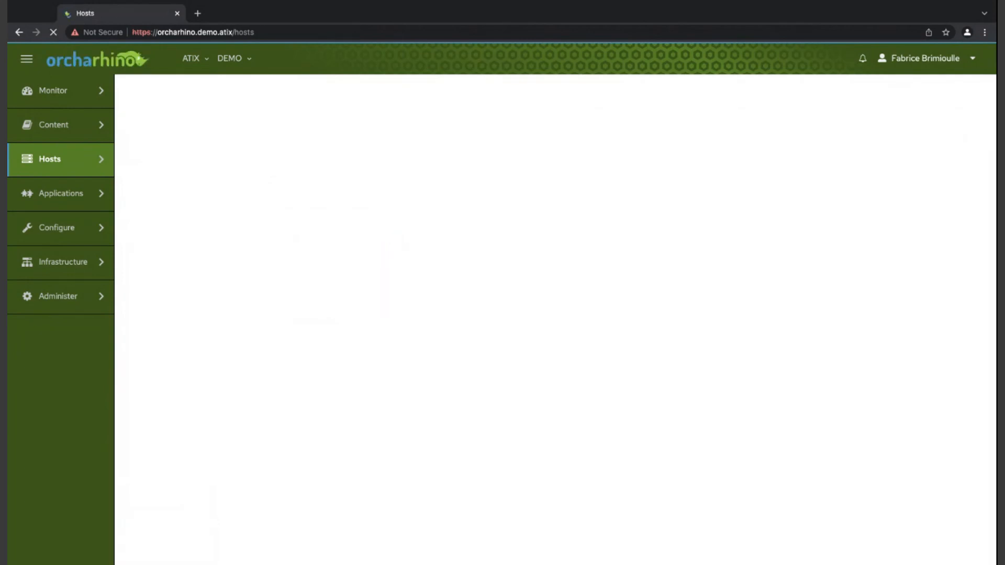
scroll(359, 287, down, 3)
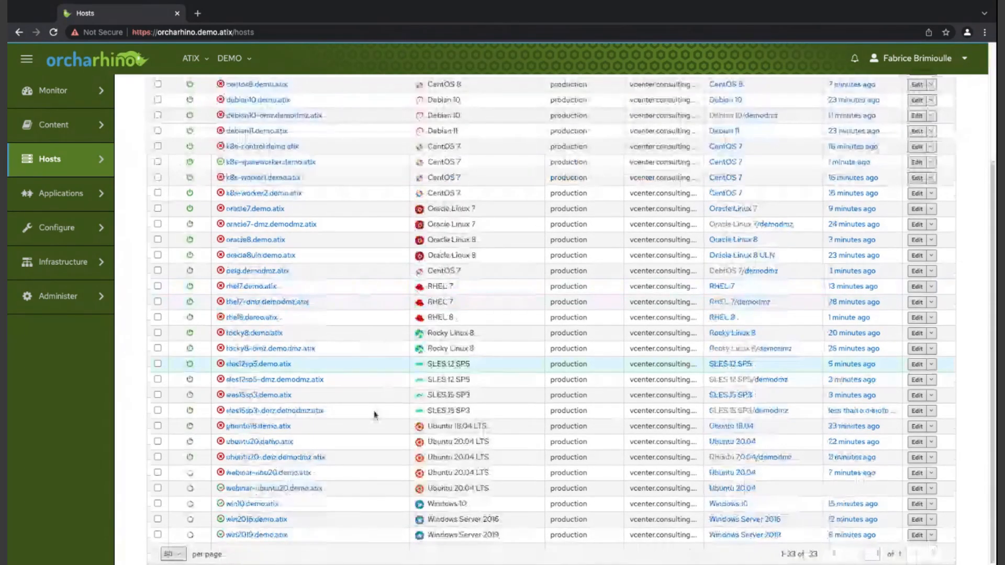
click(261, 473)
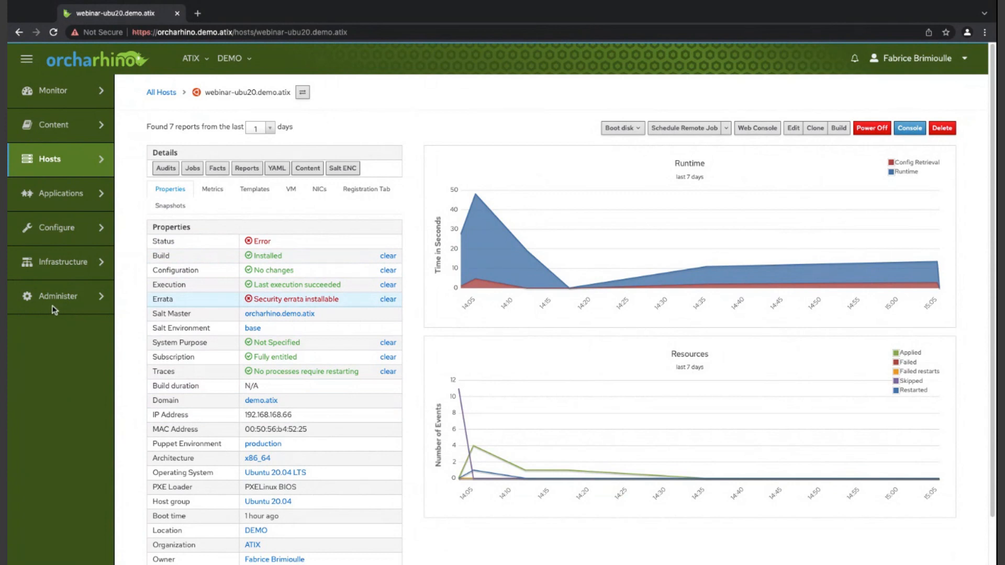
- Examine the properties of webinar-ubu20.demo.atix, including its errata status
drag(152, 299, 411, 301)
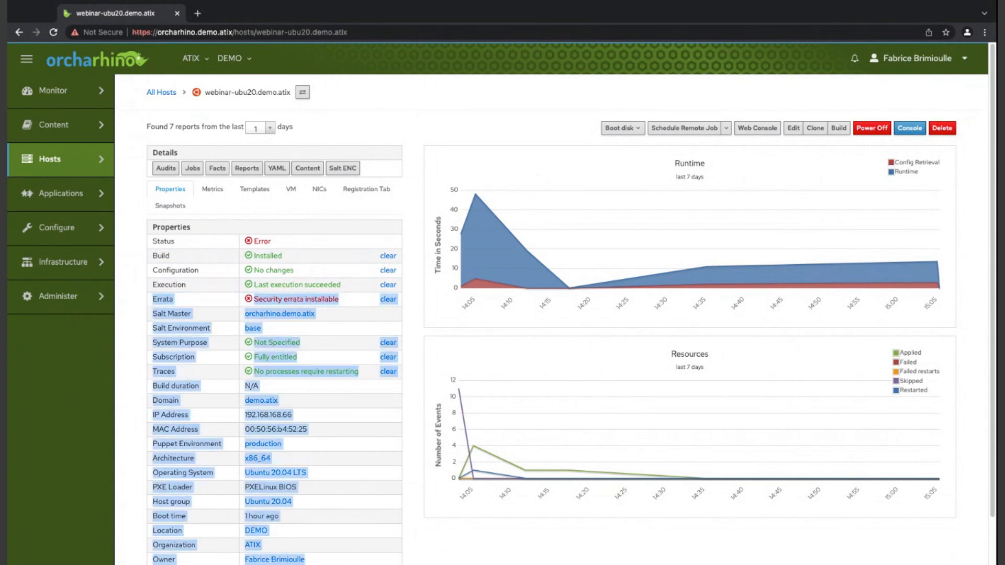
click(411, 302)
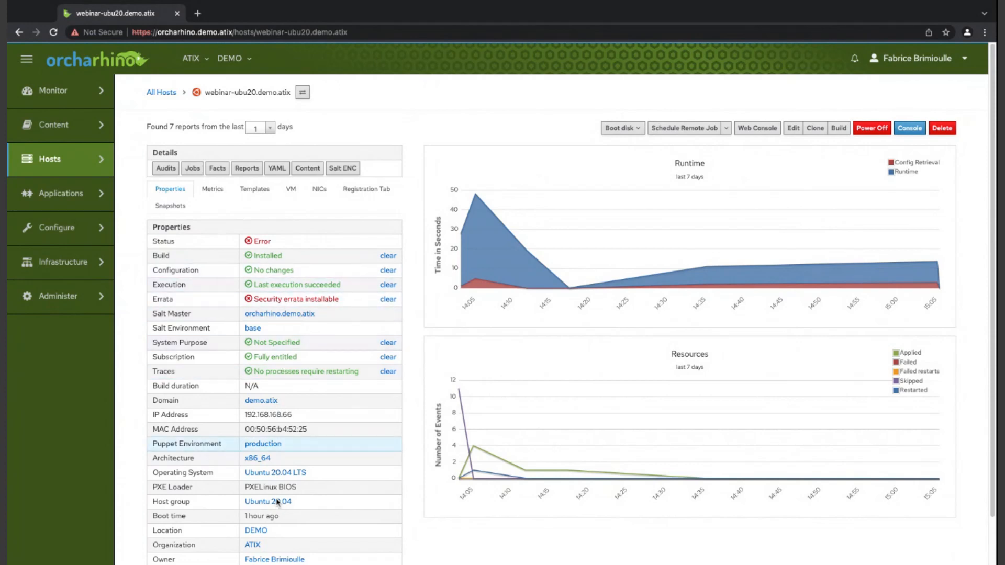
scroll(277, 502, down, 2)
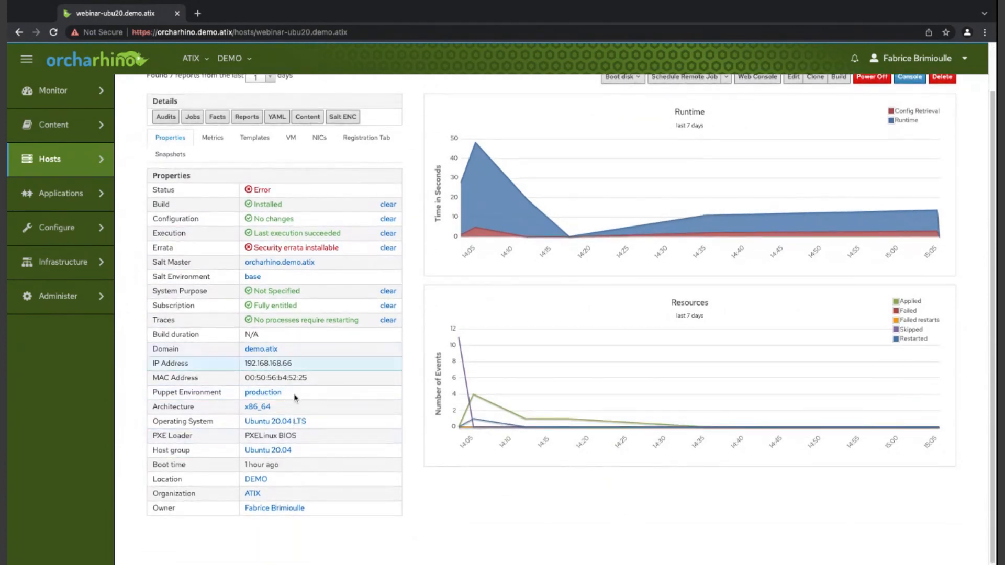
scroll(381, 473, up, 2)
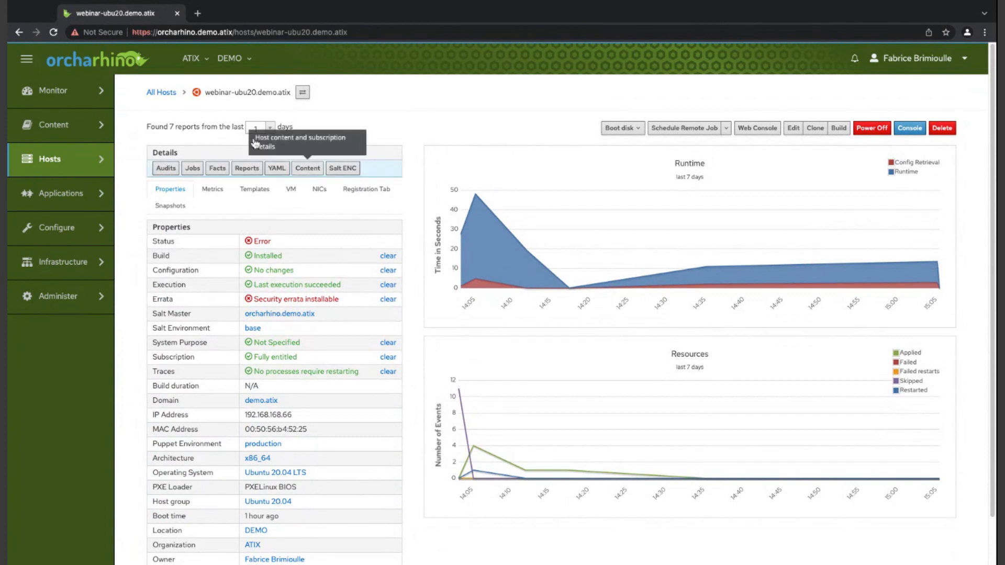
- Open the content details of webinar-ubu20.demo.atix and review its subscriptions and repository sets
click(307, 168)
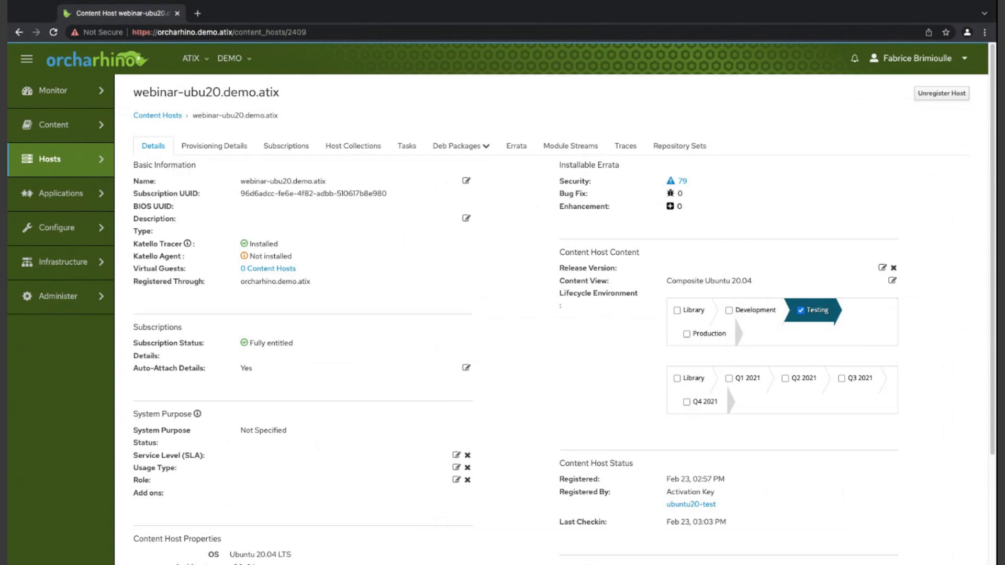
click(285, 145)
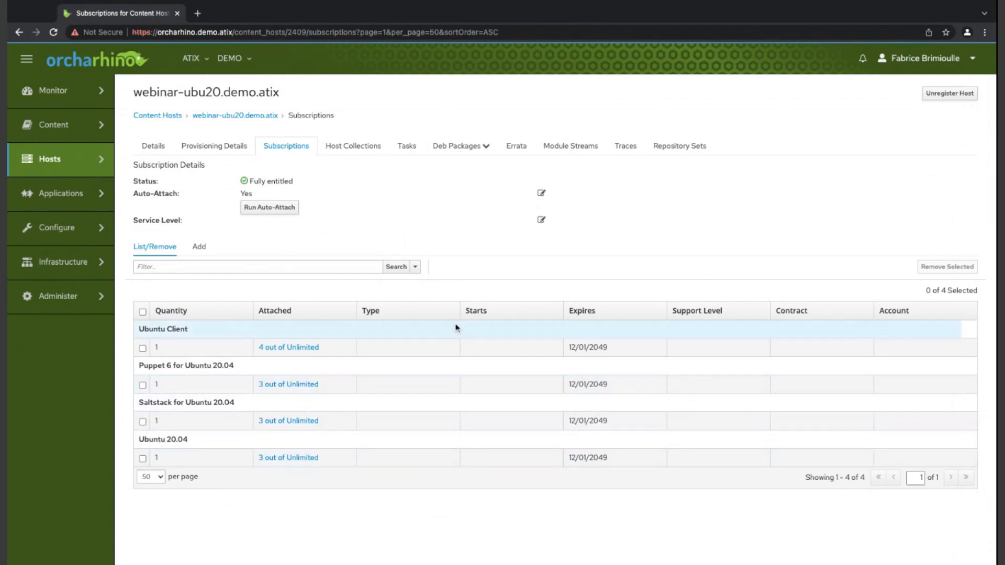
click(680, 146)
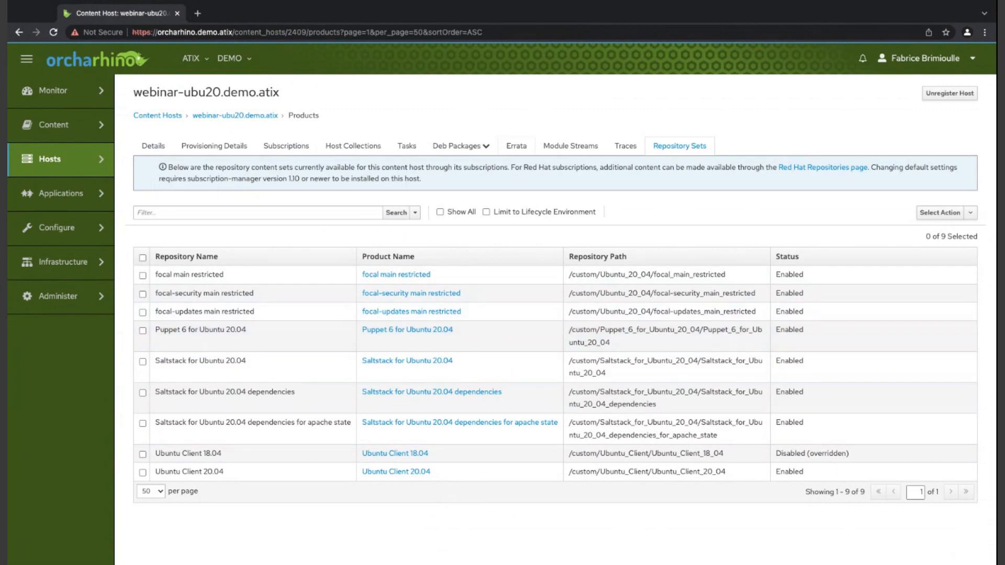
- Examine the description and affected packages of erratum USN-5091-1 among the host's installable errata, and return to the errata list
click(516, 145)
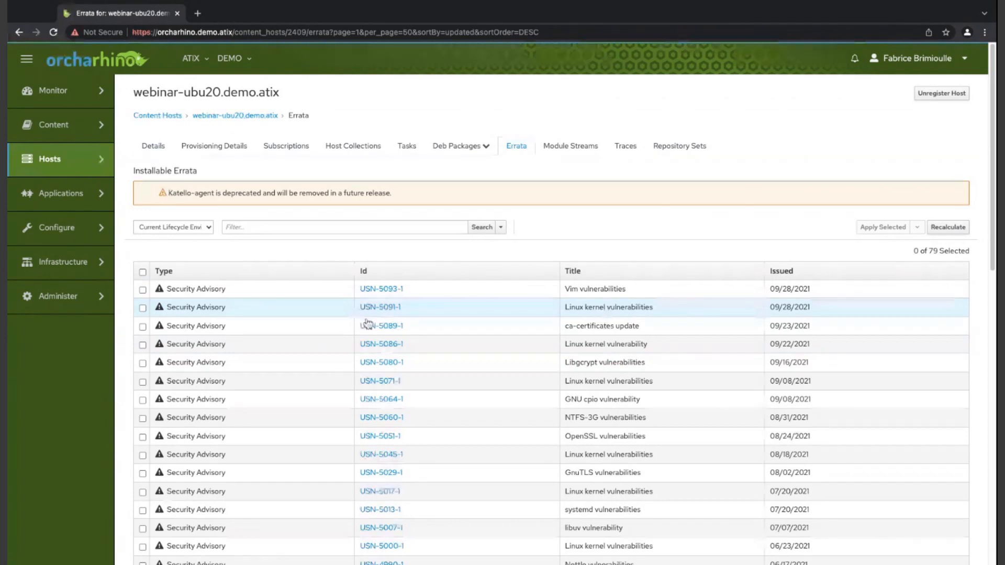
click(380, 308)
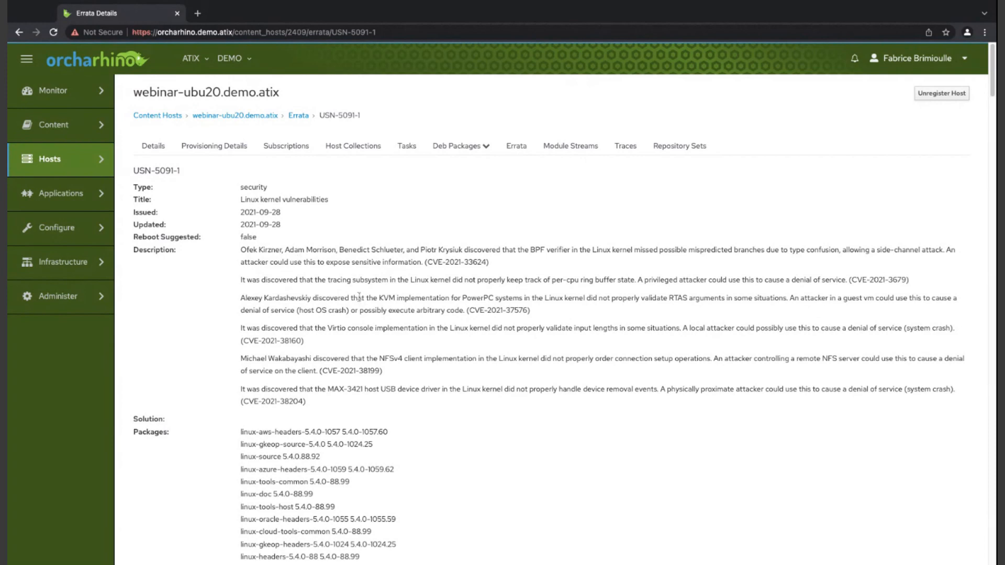
scroll(269, 203, down, 4)
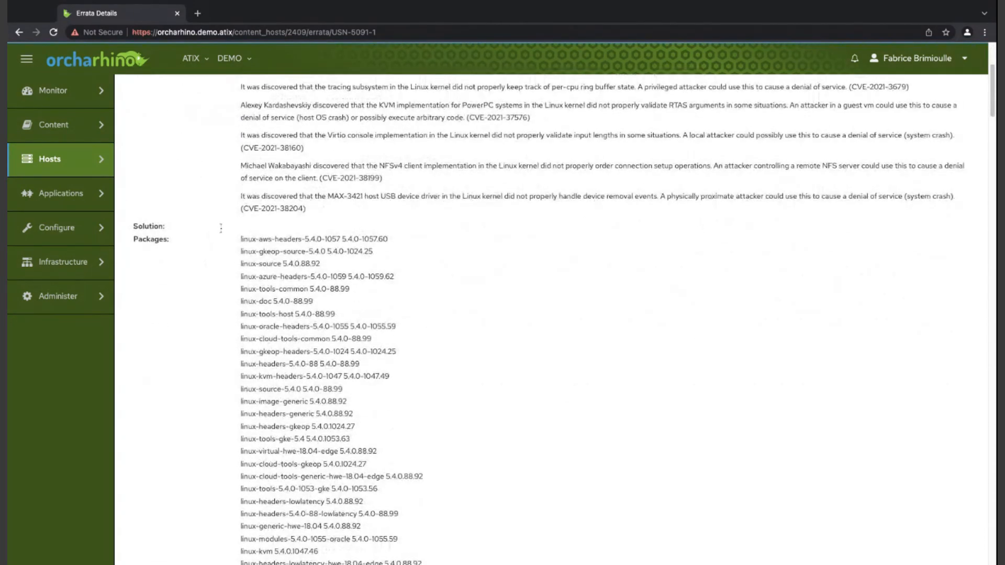
scroll(266, 409, down, 1)
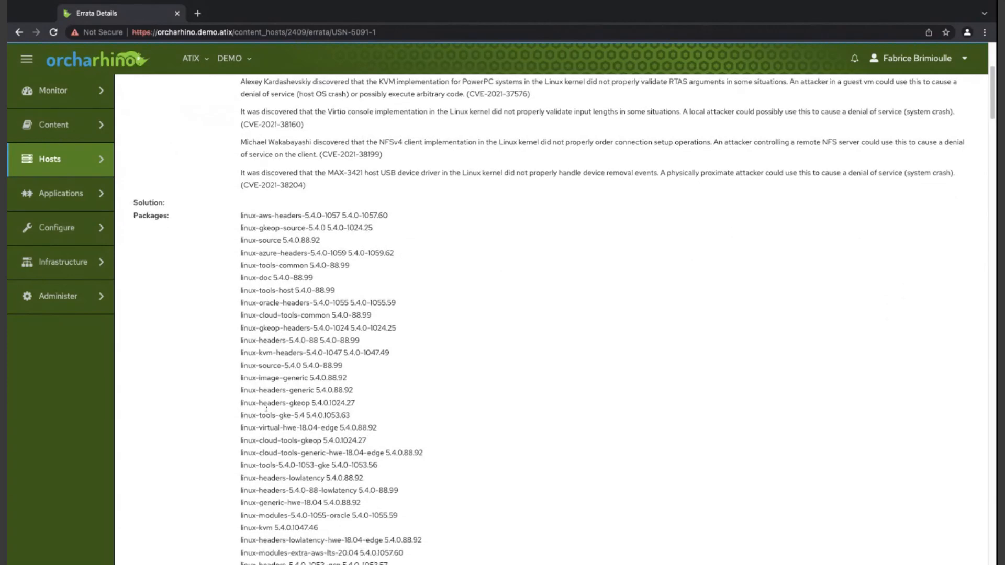
scroll(266, 409, down, 10)
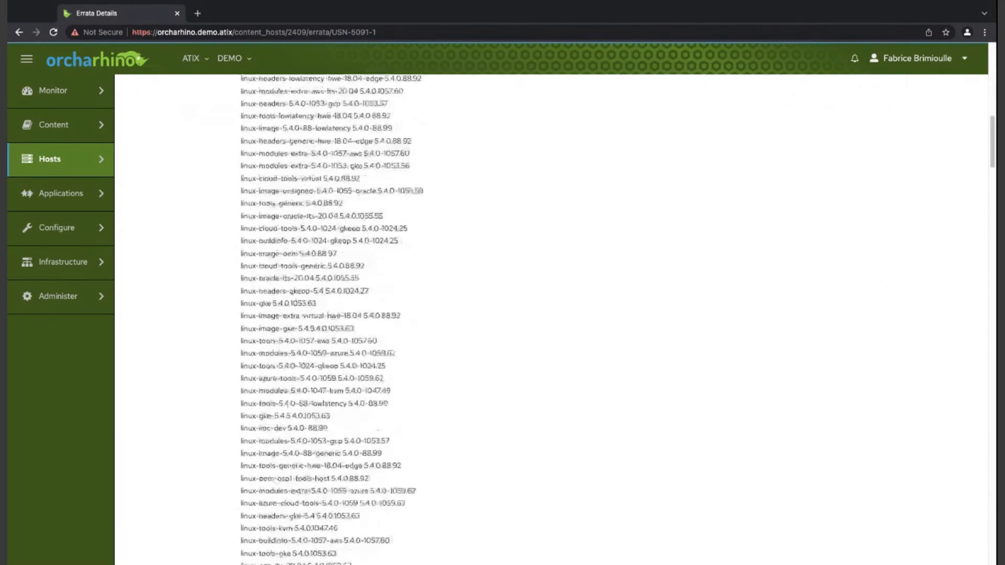
scroll(328, 319, down, 20)
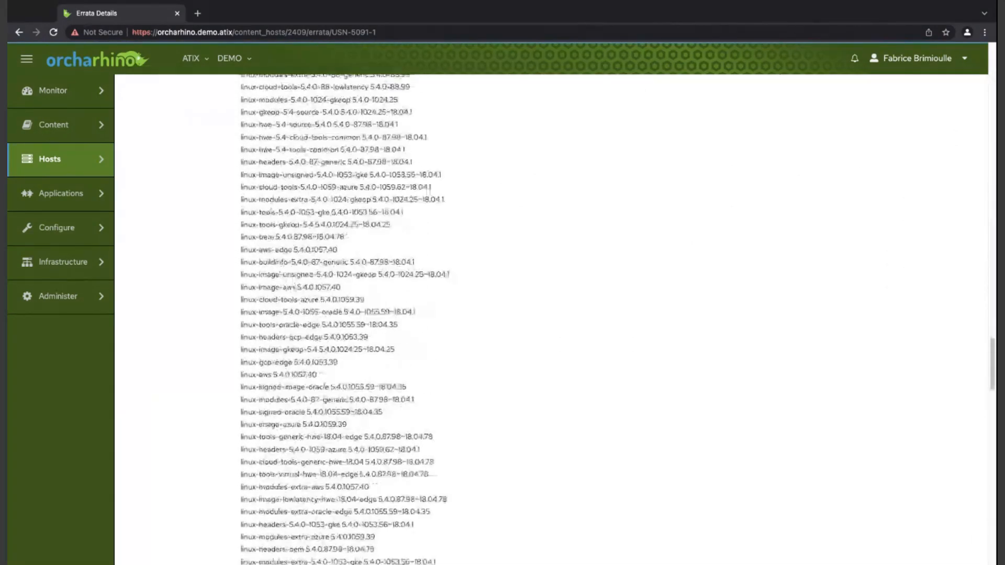
scroll(281, 407, up, 20)
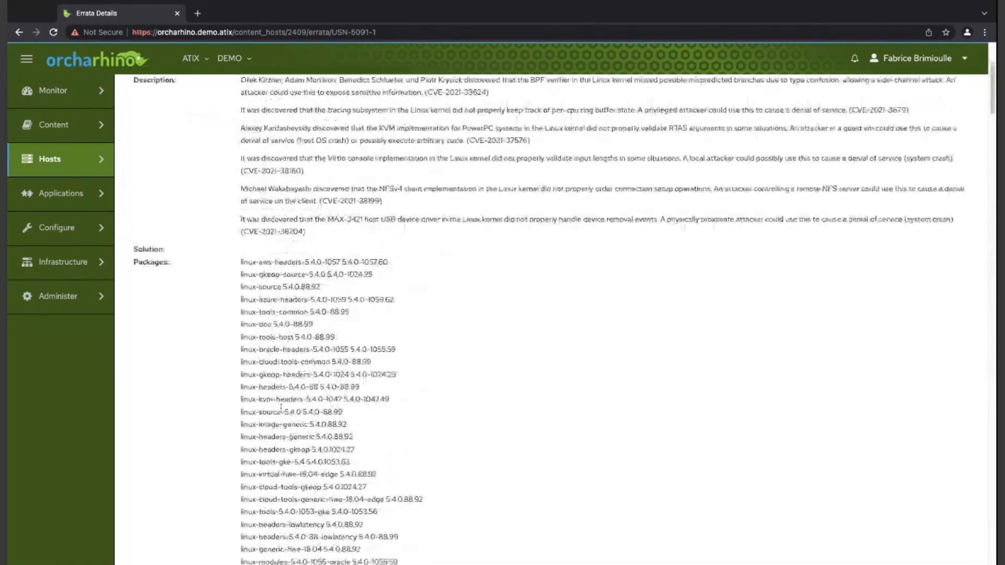
scroll(281, 406, up, 5)
click(19, 32)
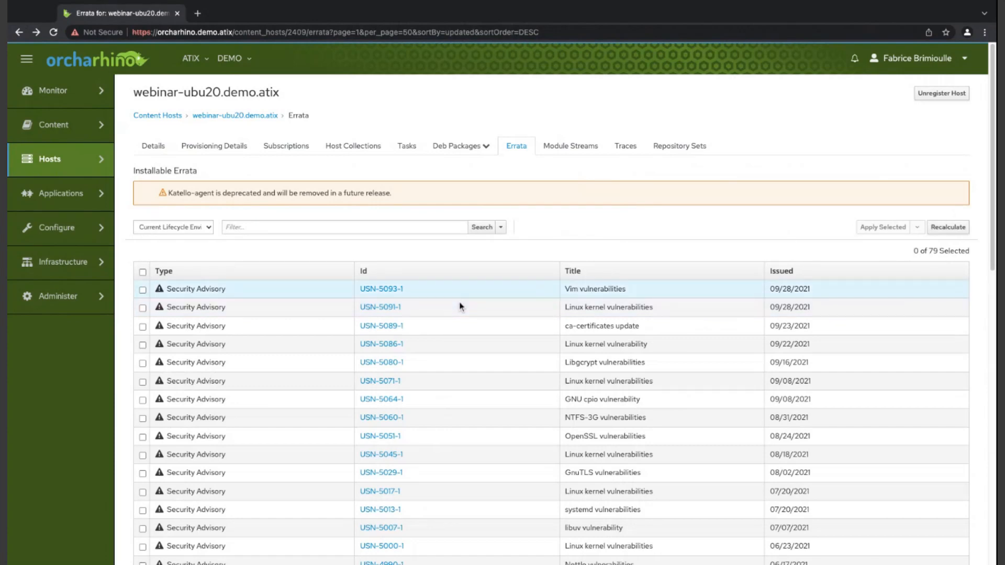
- Select erratum USN-5091-1 and apply it to webinar-ubu20.demo.atix
click(143, 308)
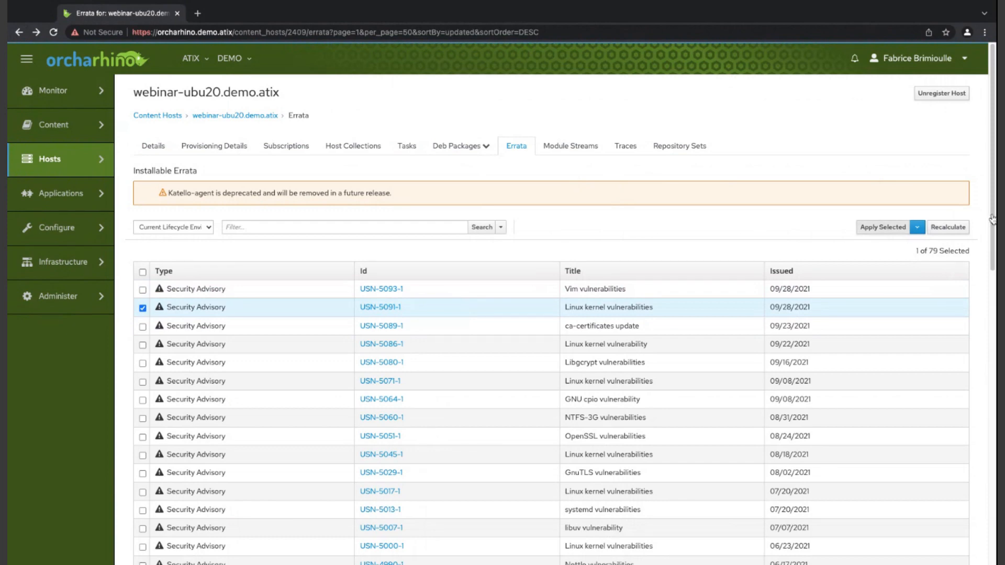
click(883, 227)
click(608, 130)
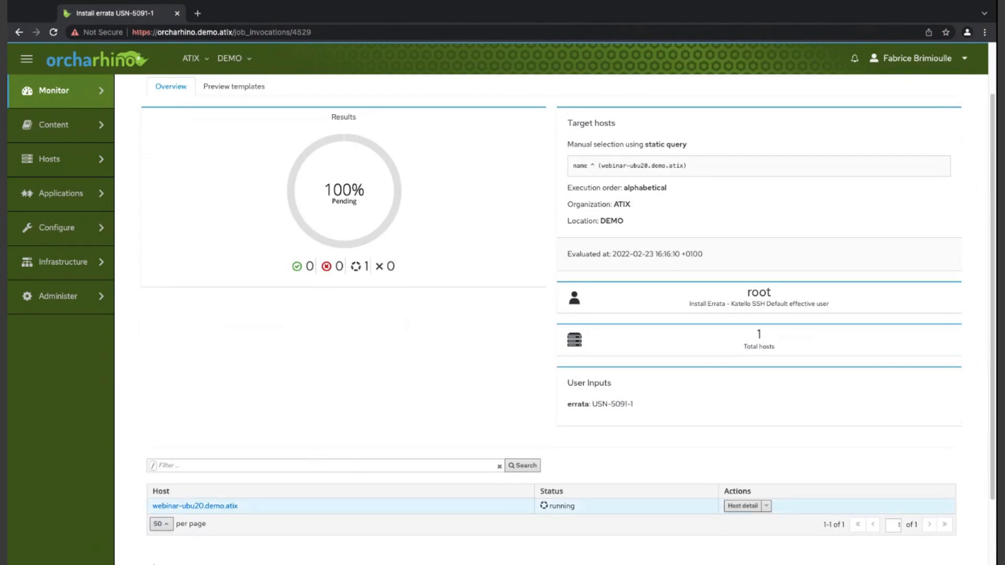
- Examine the USN-5091-1 installation job's overview, its previewed template script and its target host entry
scroll(274, 222, down, 1)
scroll(274, 221, up, 1)
click(226, 153)
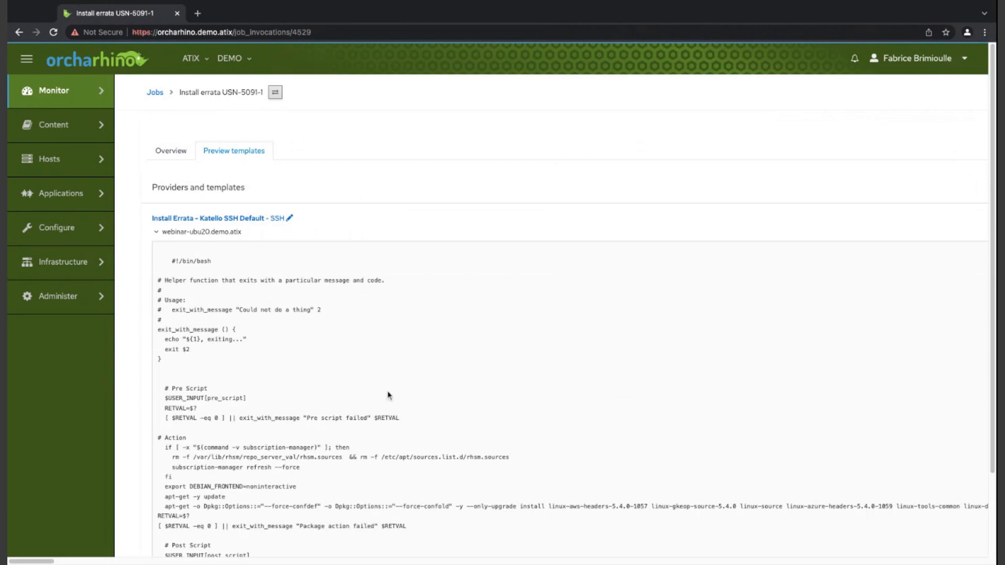
scroll(395, 371, down, 3)
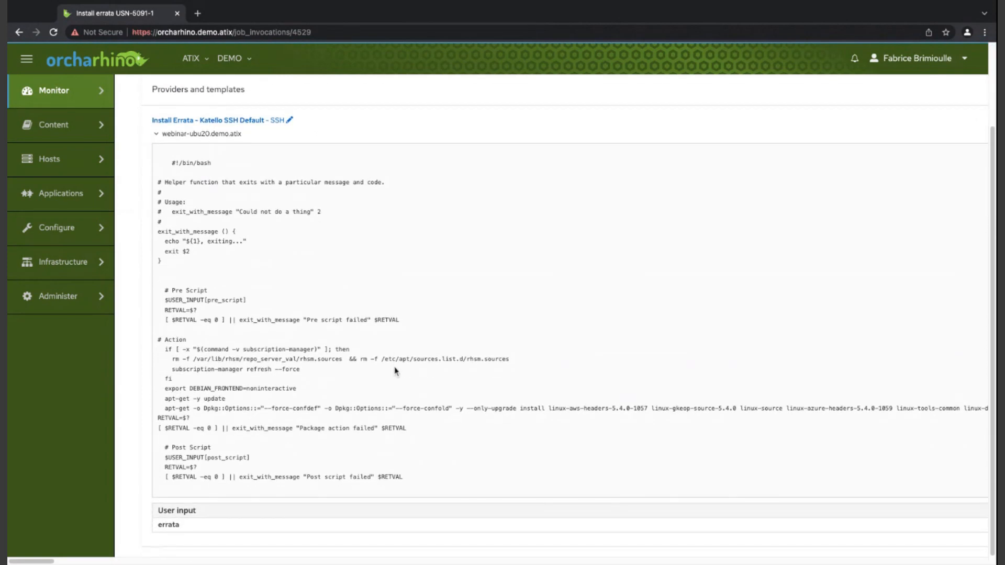
scroll(568, 314, up, 3)
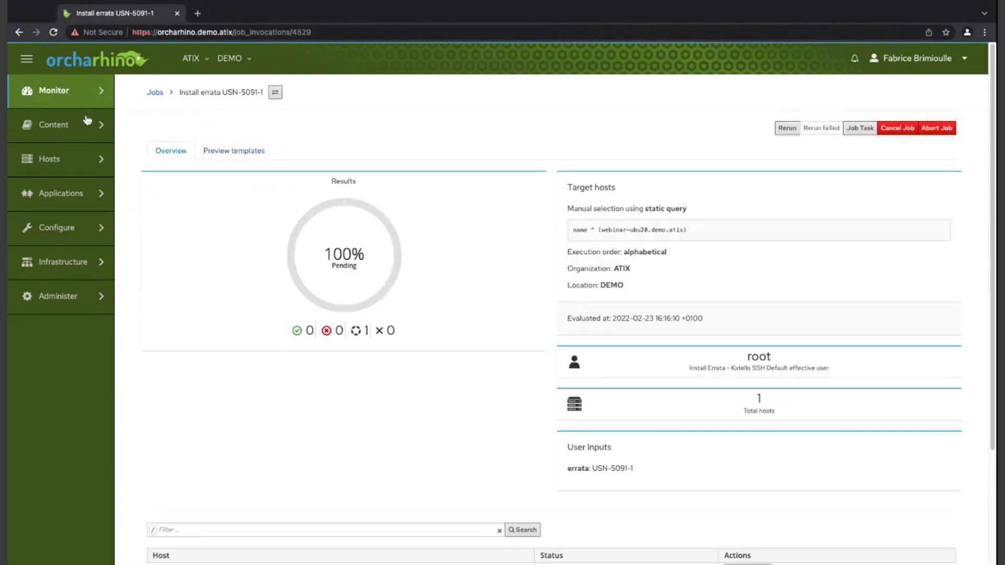
scroll(173, 255, down, 4)
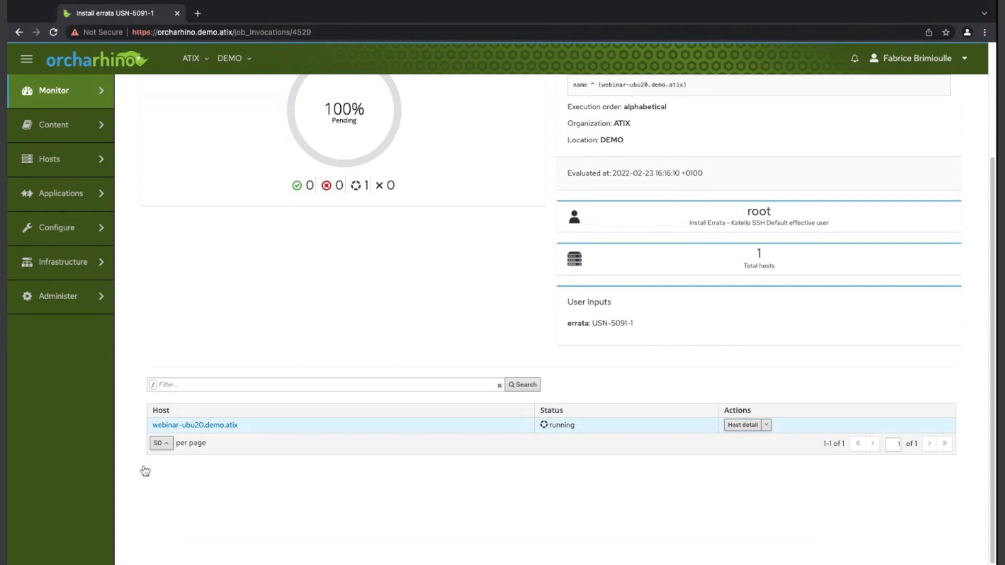
- Open the USN-5091-1 job output for webinar-ubu20.demo.atix in a separate tab and read through the package installation log
super+click(178, 425)
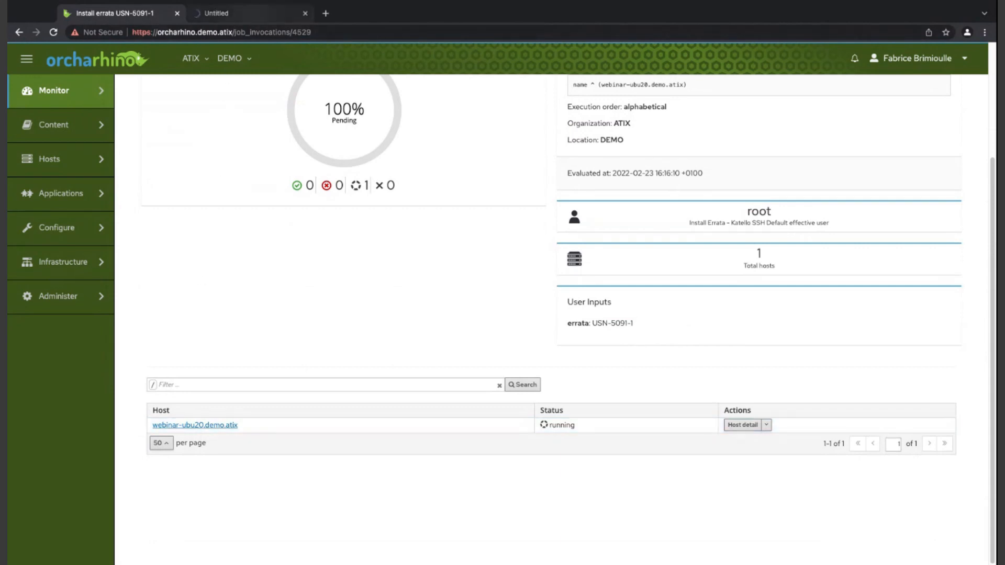
click(236, 13)
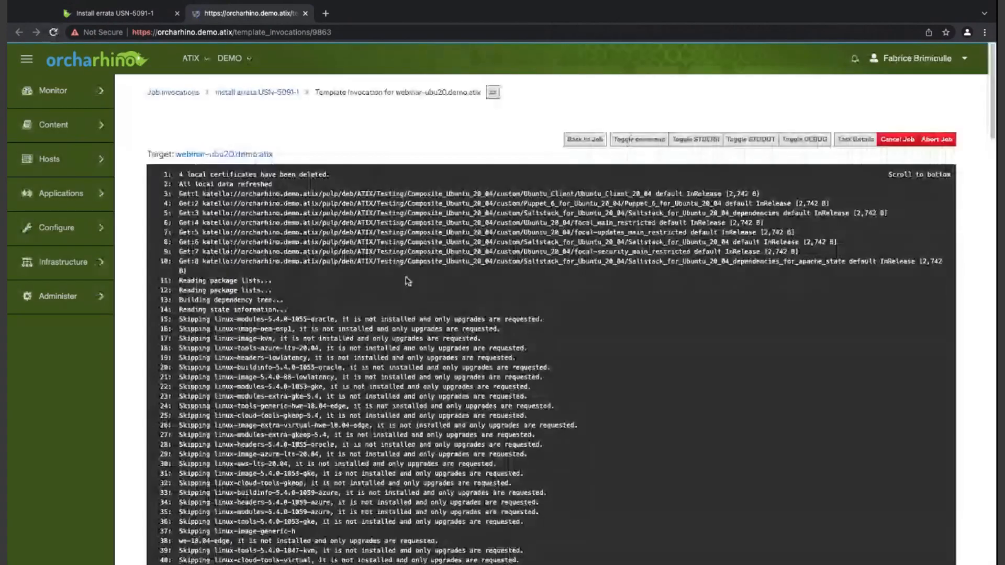
scroll(411, 241, down, 14)
scroll(411, 241, down, 20)
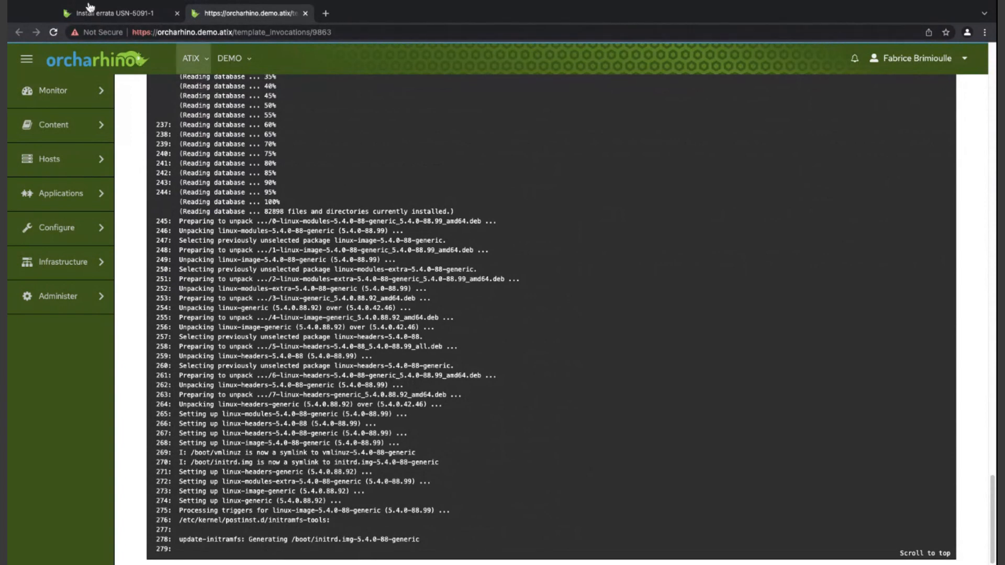
click(116, 14)
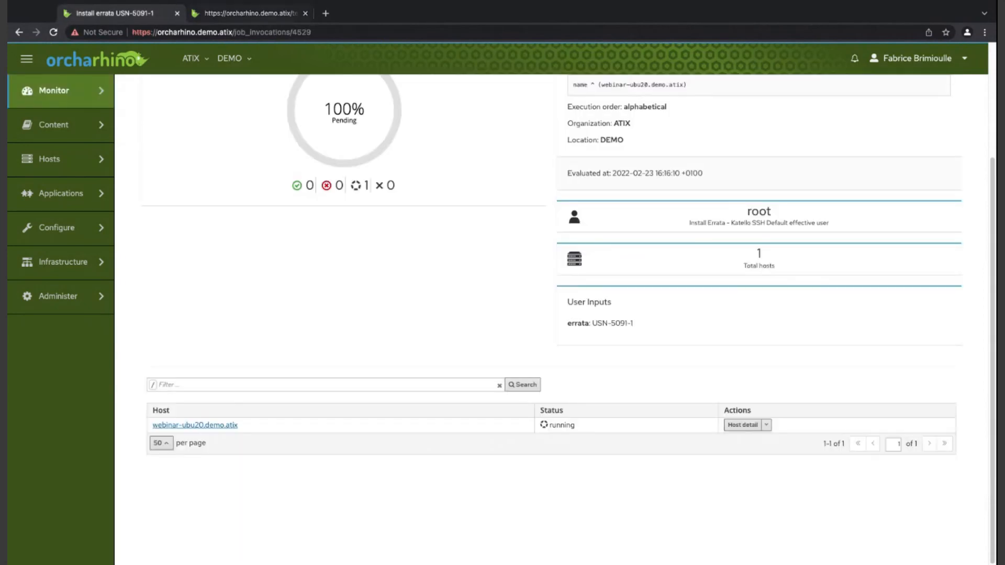
drag(233, 32, 126, 32)
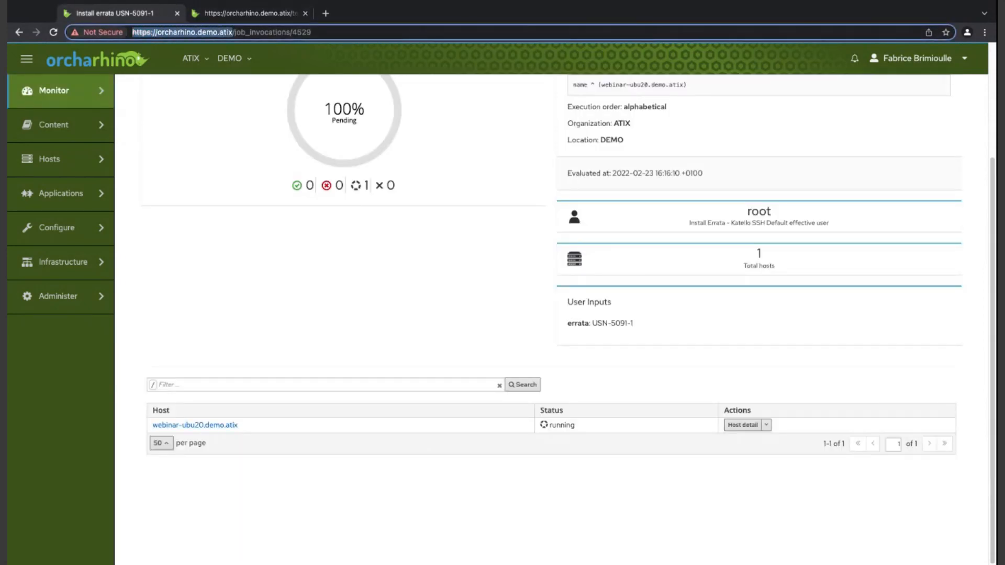
key(ctrl+c)
key(ctrl+t)
key(ctrl+v)
key(Return)
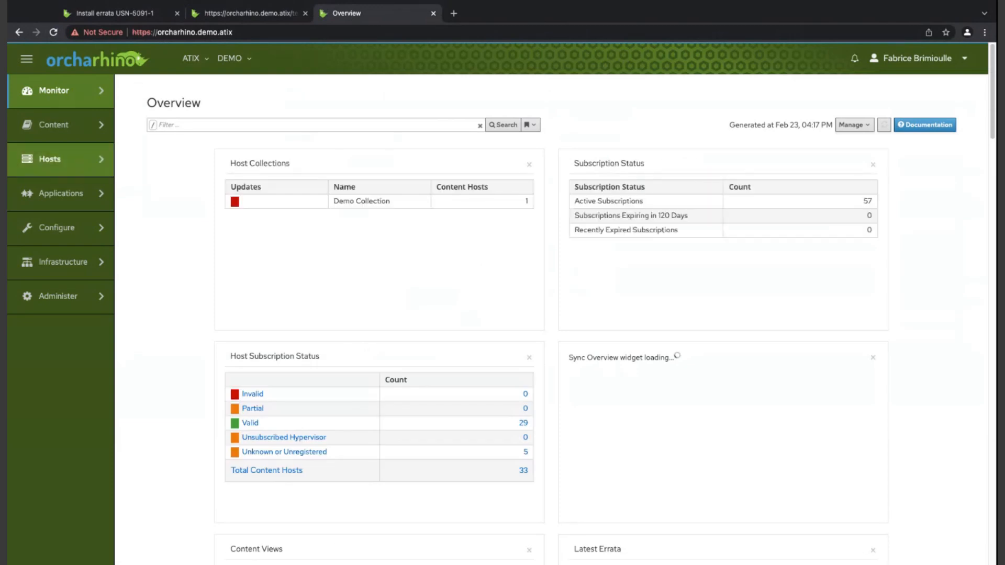
- Open host webinar-ubu20.demo.atix from the list of all hosts and bring up its Salt states for editing
click(144, 113)
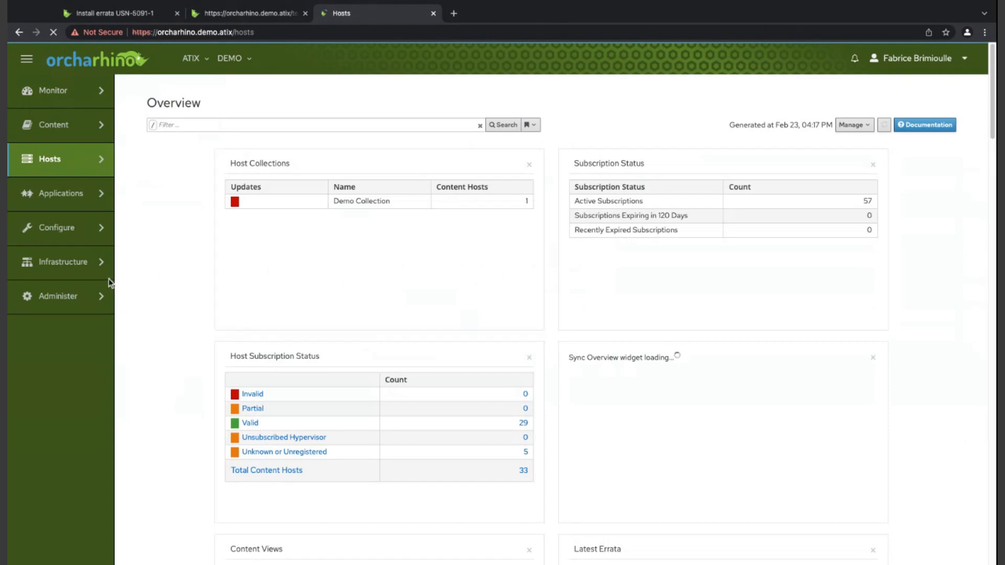
scroll(151, 314, down, 5)
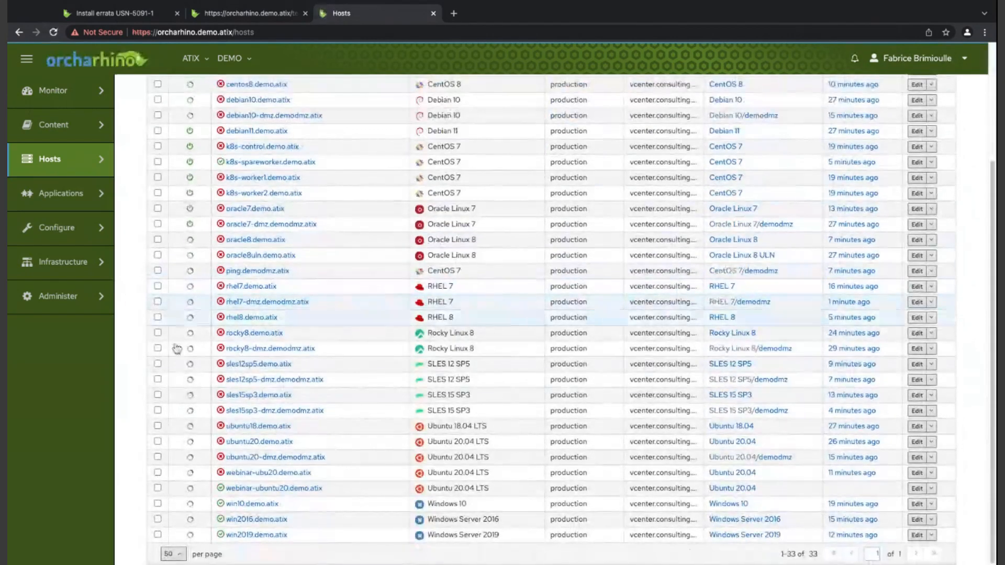
click(241, 473)
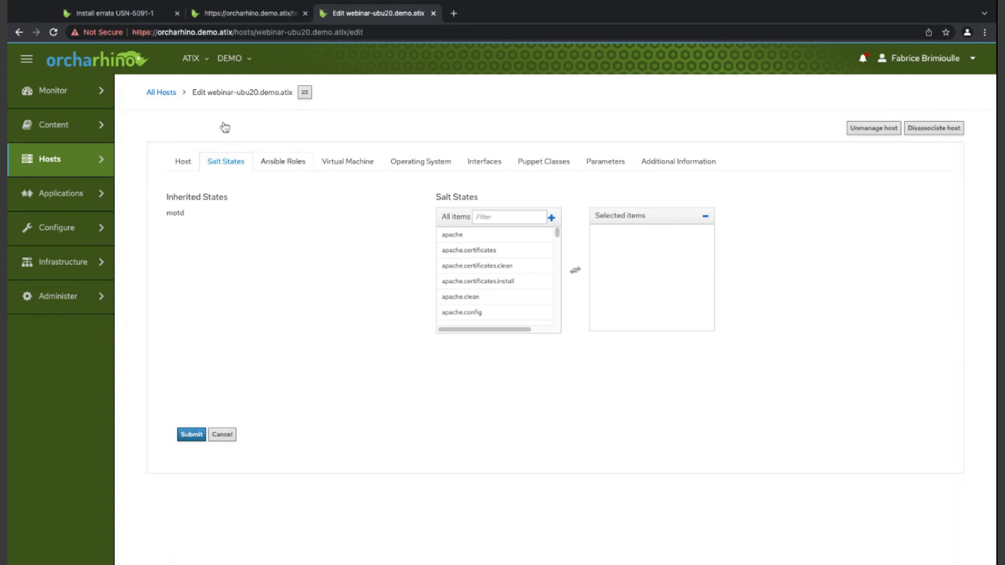
- Review the host's Ansible roles, virtual machine, operating system, interface, Puppet class and parameter settings
click(282, 162)
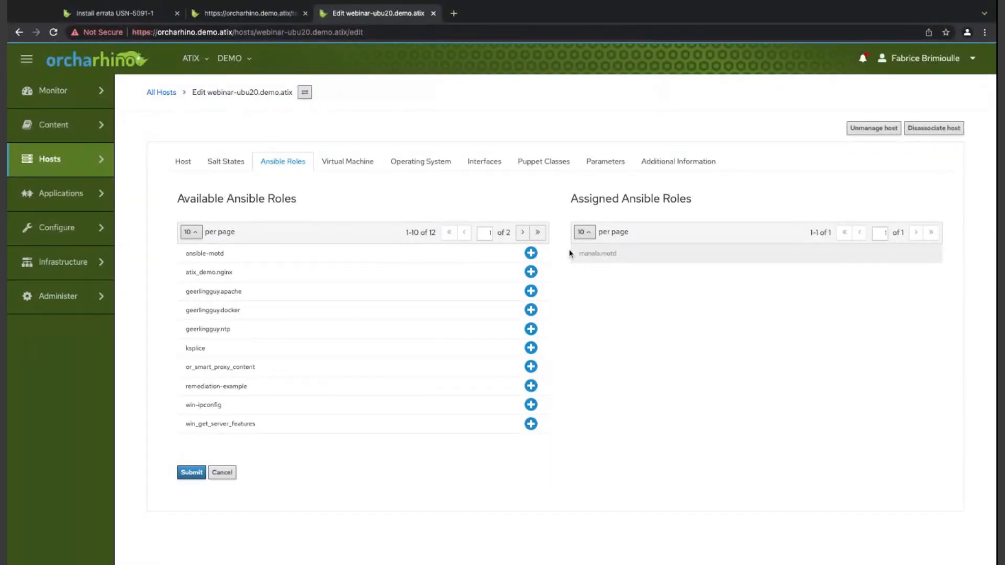
click(369, 163)
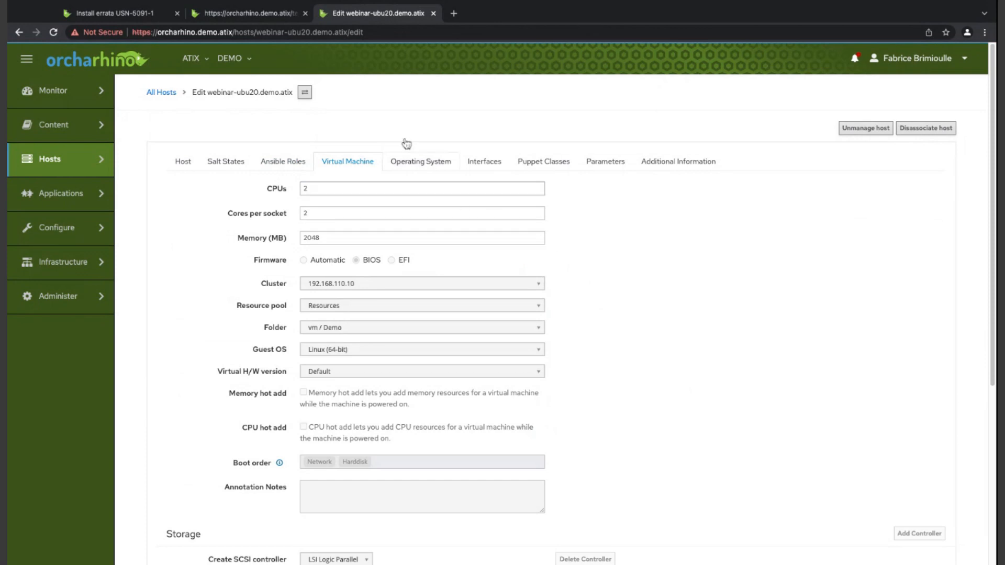
click(422, 164)
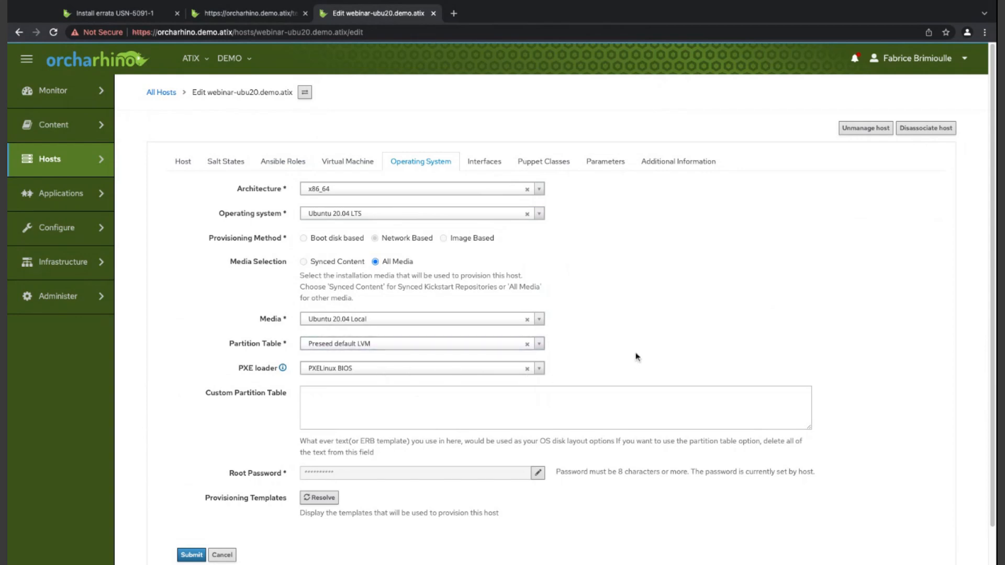
click(486, 160)
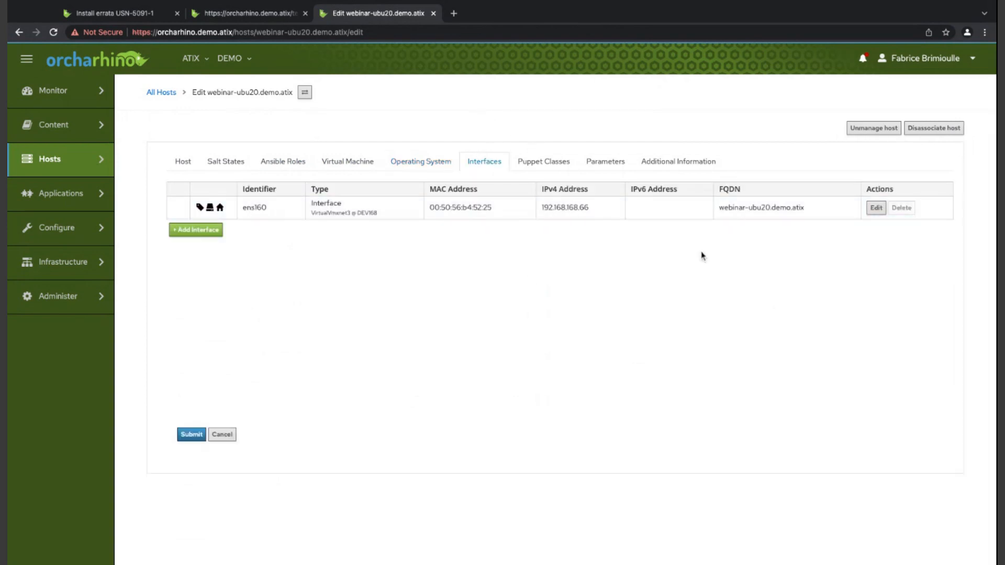
click(566, 157)
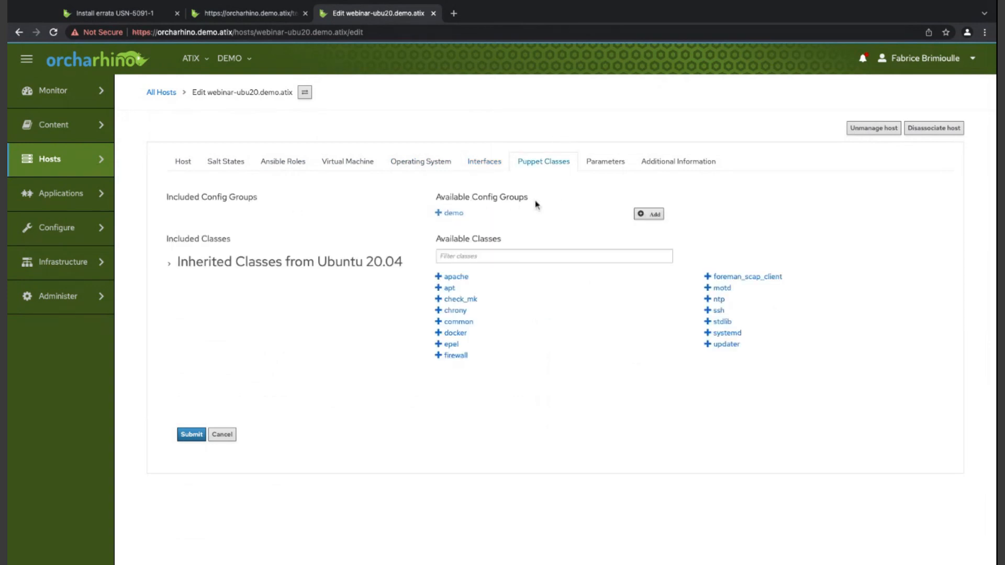
click(612, 160)
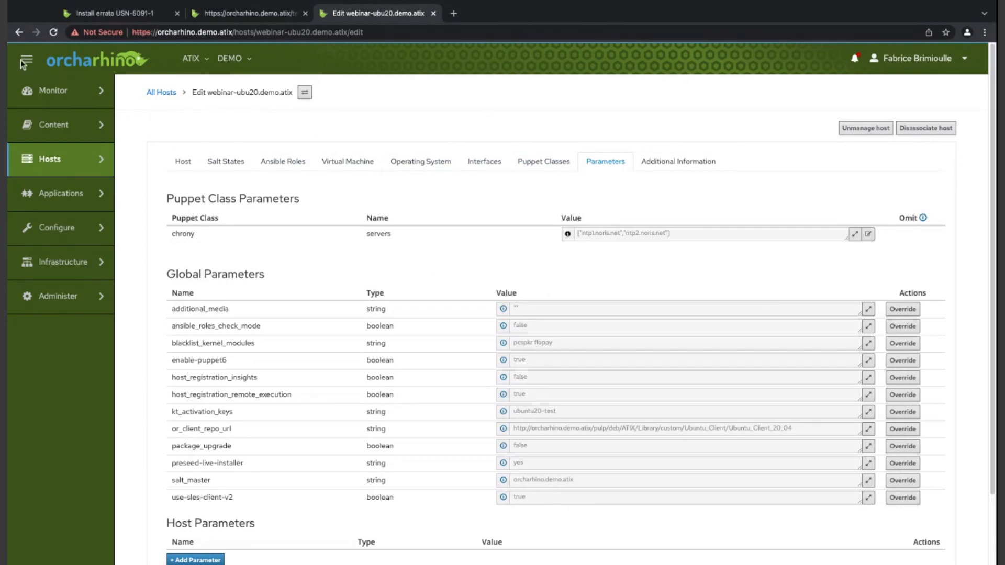
- Leave the edit form without saving and reload the details page of webinar-ubu20.demo.atix
click(19, 32)
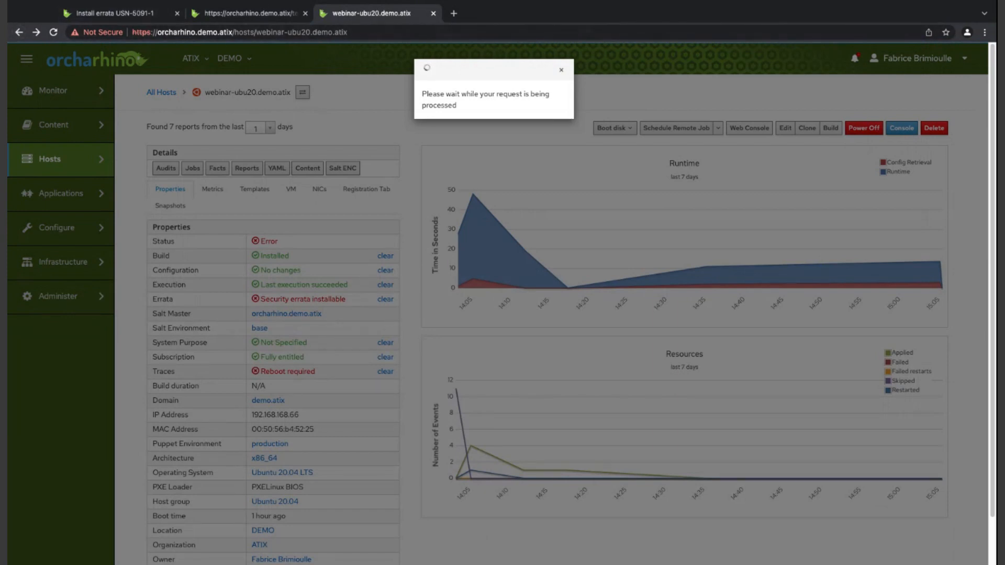
key(ctrl+l)
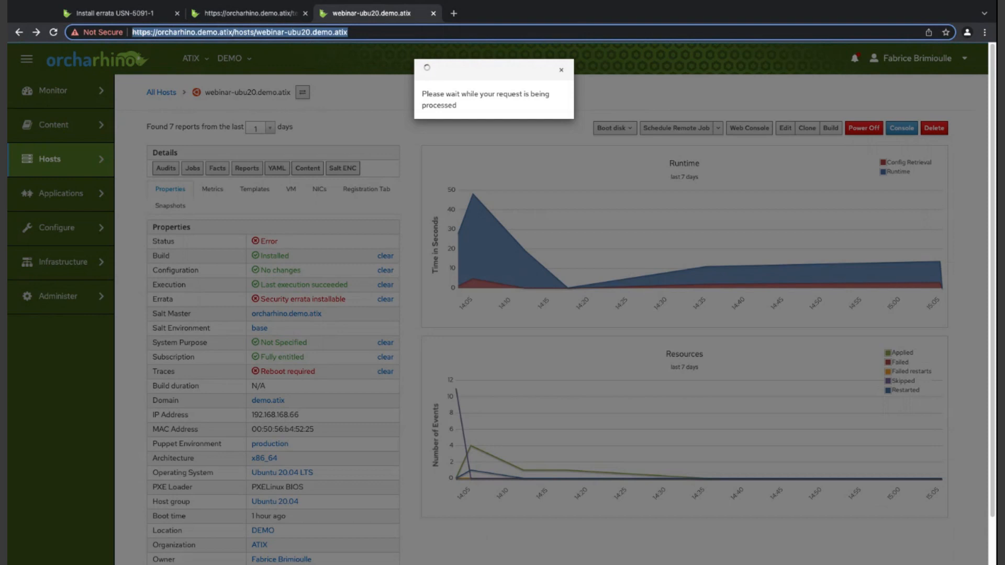
key(Return)
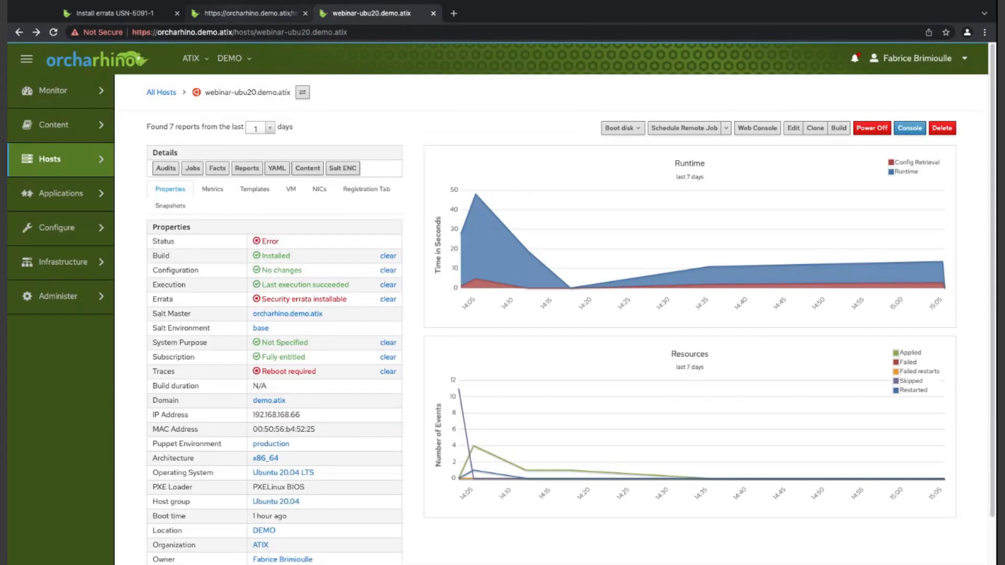
- Check the end of the USN-5091-1 installation log, close its tab and review the job's overall result
click(250, 13)
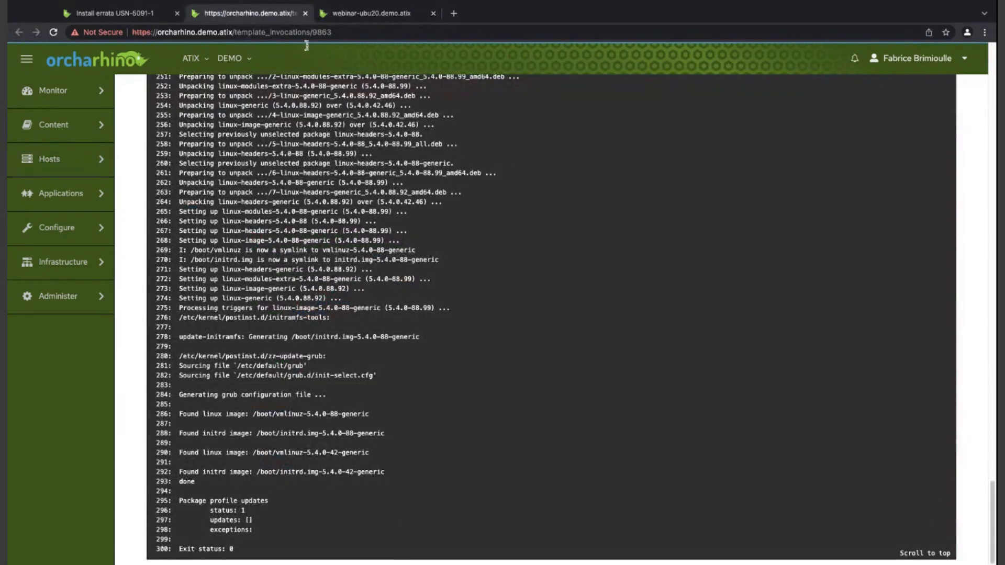
click(305, 13)
click(116, 14)
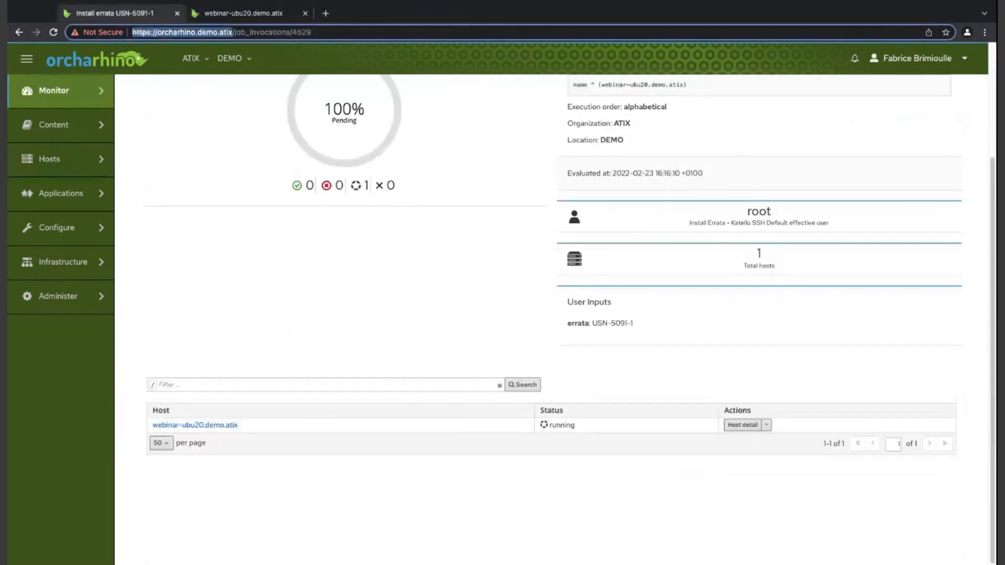
scroll(379, 365, up, 3)
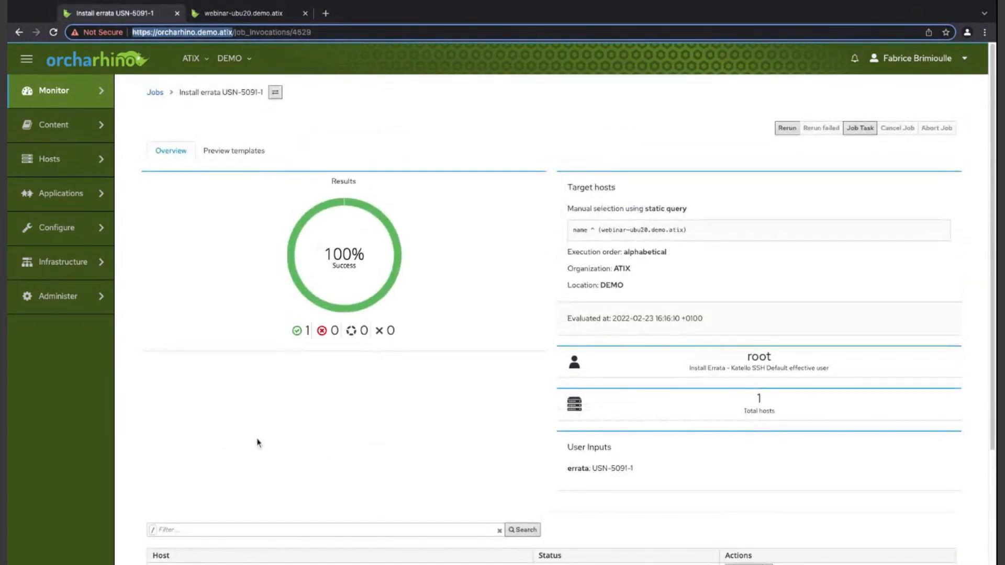
- Examine the traces of webinar-ubu20.demo.atix, close that tab and check the Traces status in the host's properties
click(18, 31)
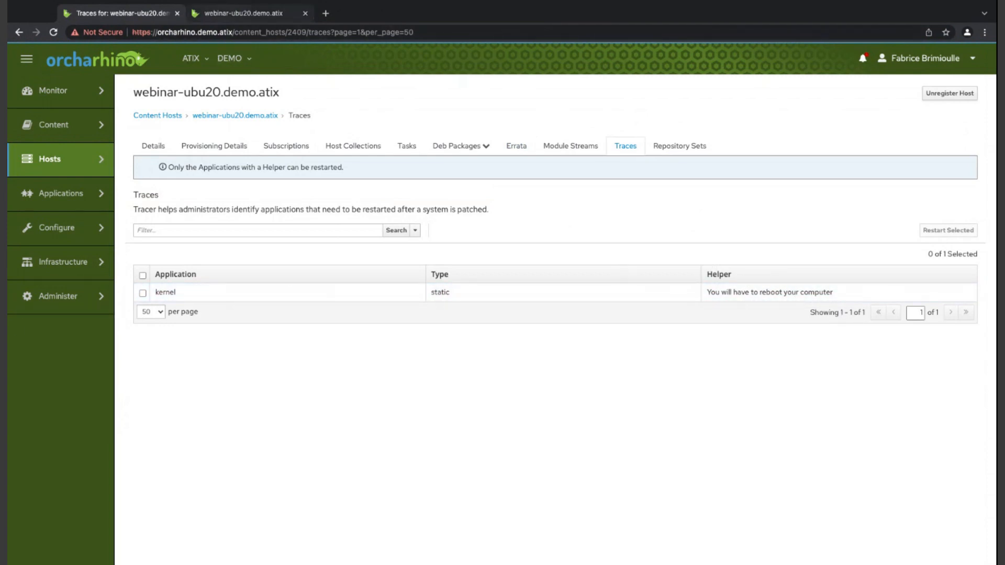
key(ctrl+w)
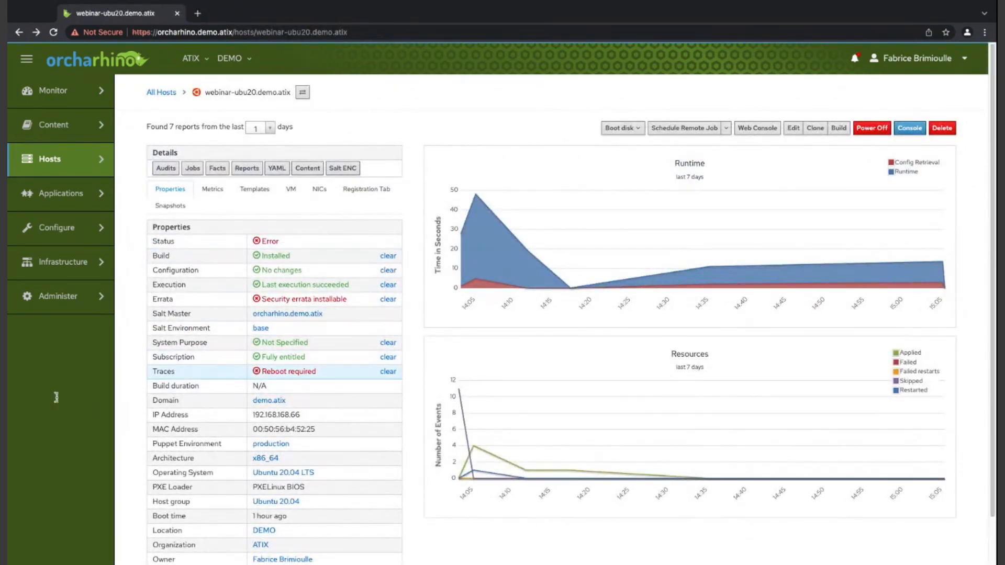
drag(172, 371, 152, 372)
click(127, 401)
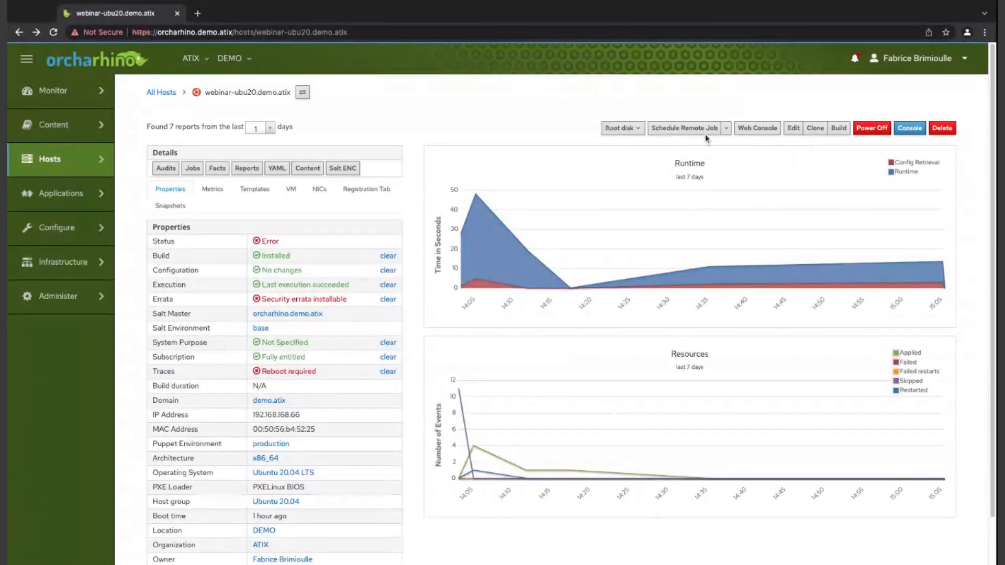
- Schedule a remote job on webinar-ubu20.demo.atix that runs the command uptime immediately
click(684, 127)
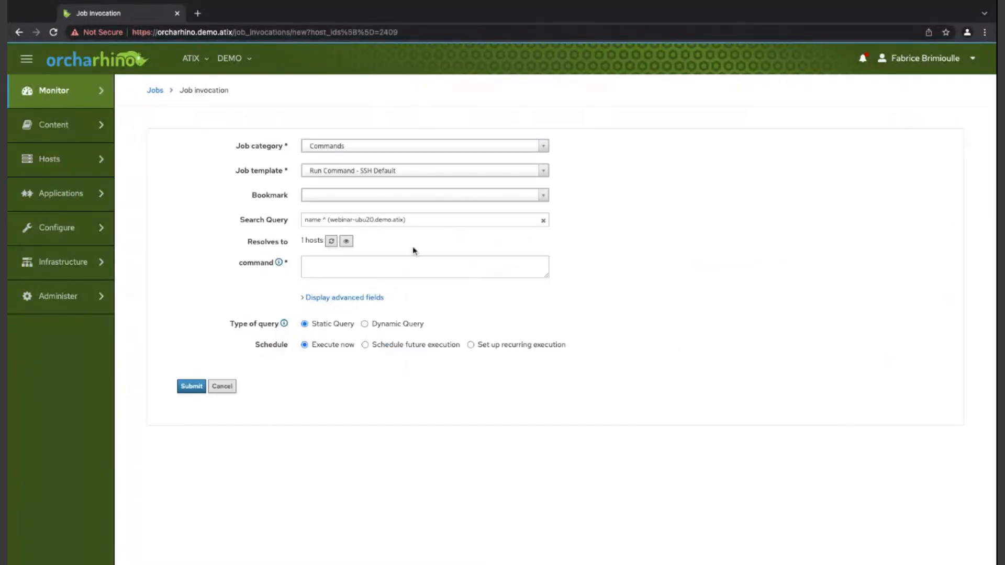
click(411, 261)
text(up)
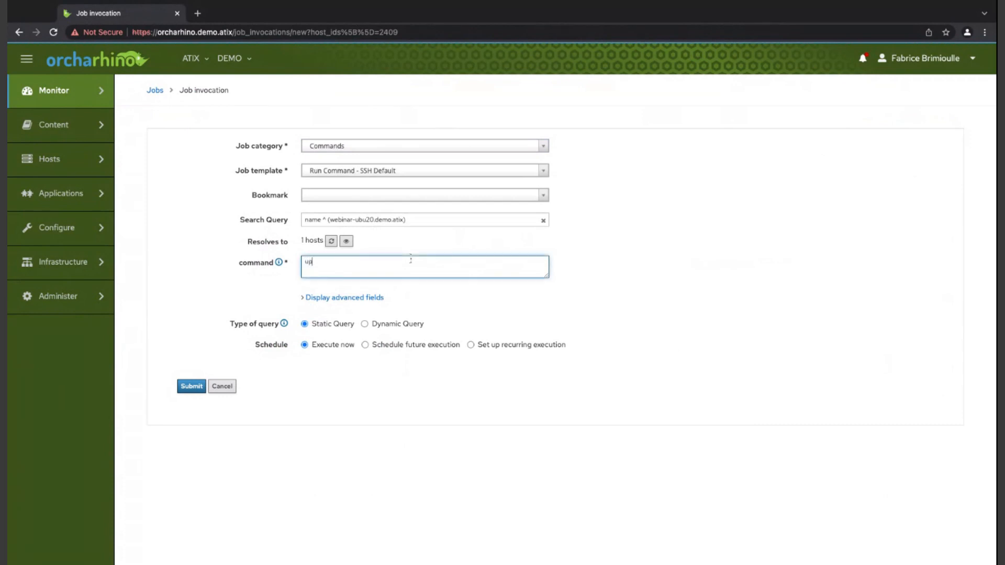
text(date)
key(BackSpace)
key(BackSpace)
key(BackSpace)
key(BackSpace)
text(time)
click(192, 386)
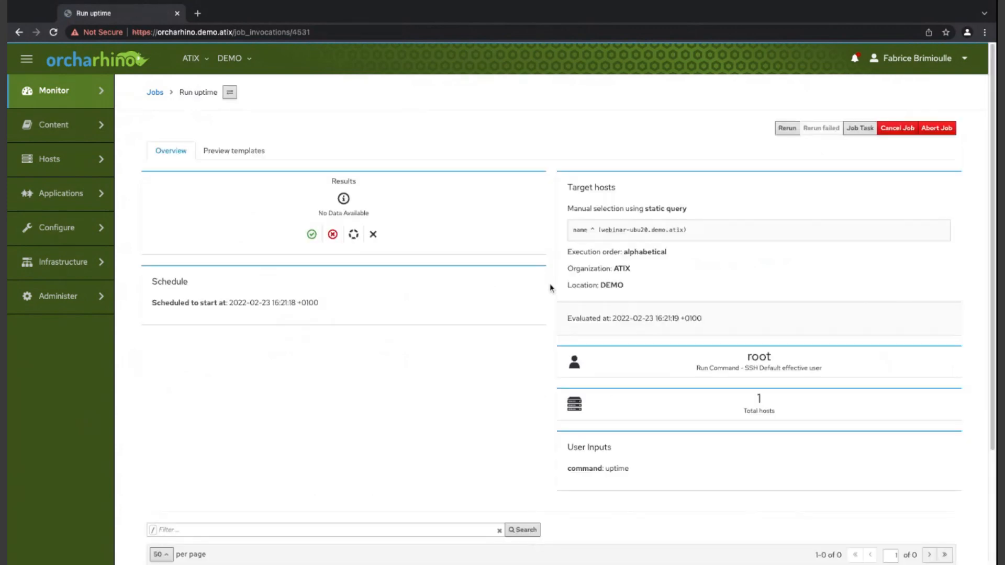
- Open the uptime job's output for webinar-ubu20.demo.atix and read it
scroll(433, 303, down, 3)
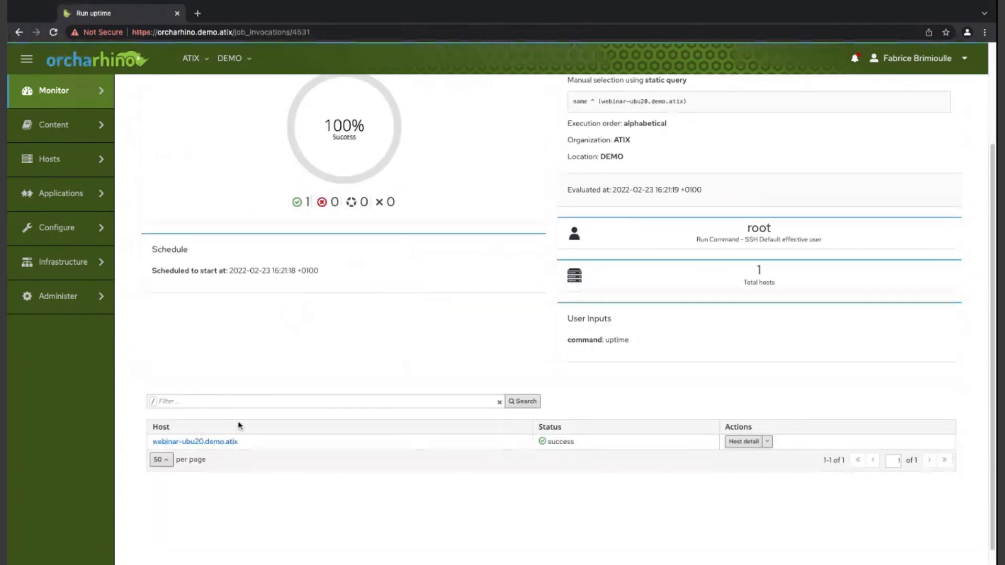
scroll(177, 518, down, 3)
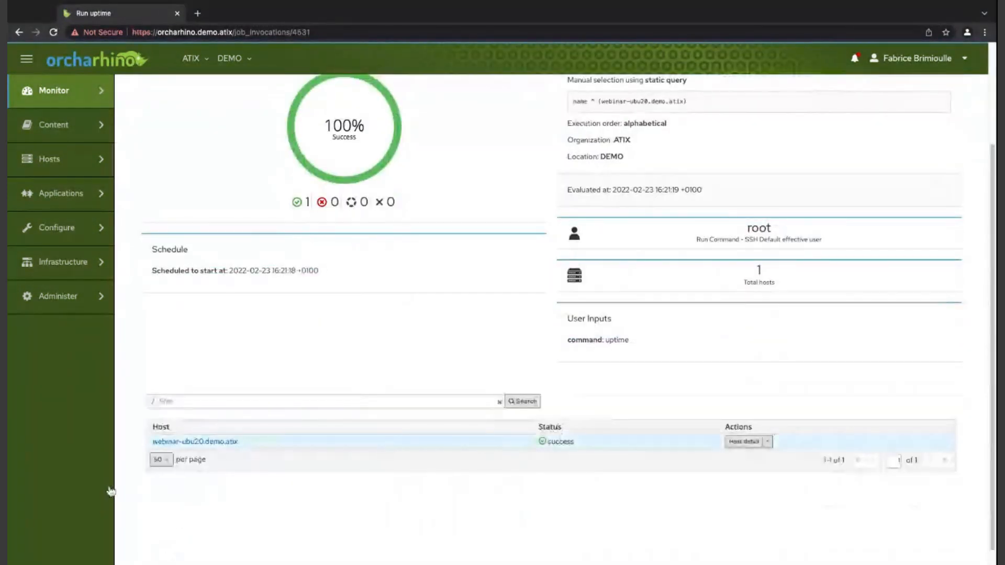
click(195, 442)
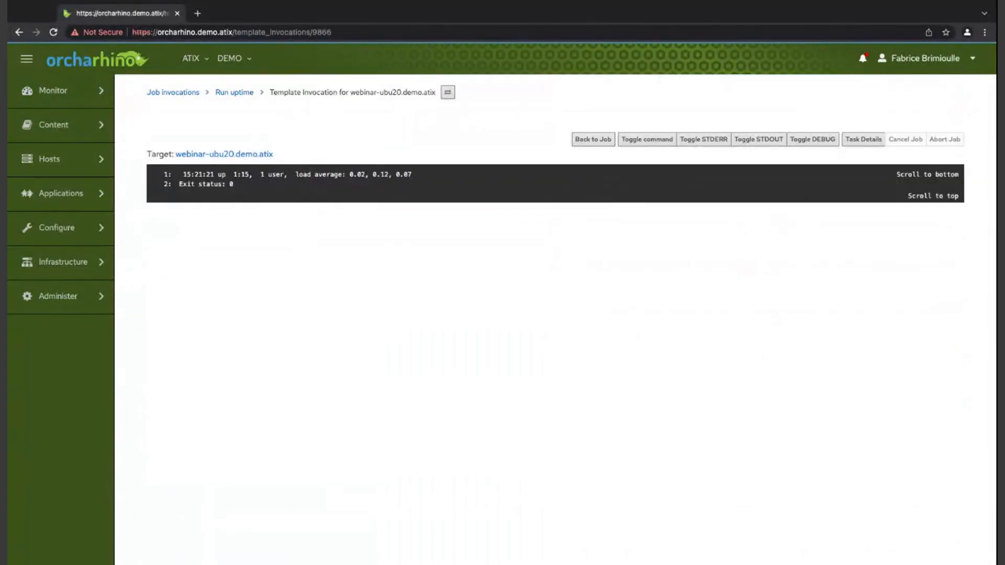
- Return to the job invocation form and look through the available job categories, leaving Commands selected
click(20, 32)
click(20, 33)
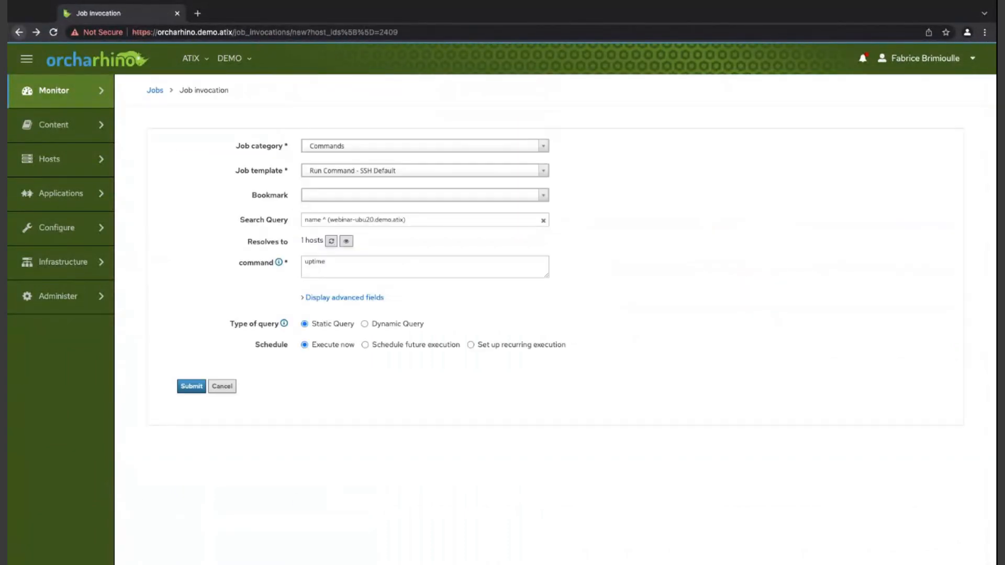
click(328, 146)
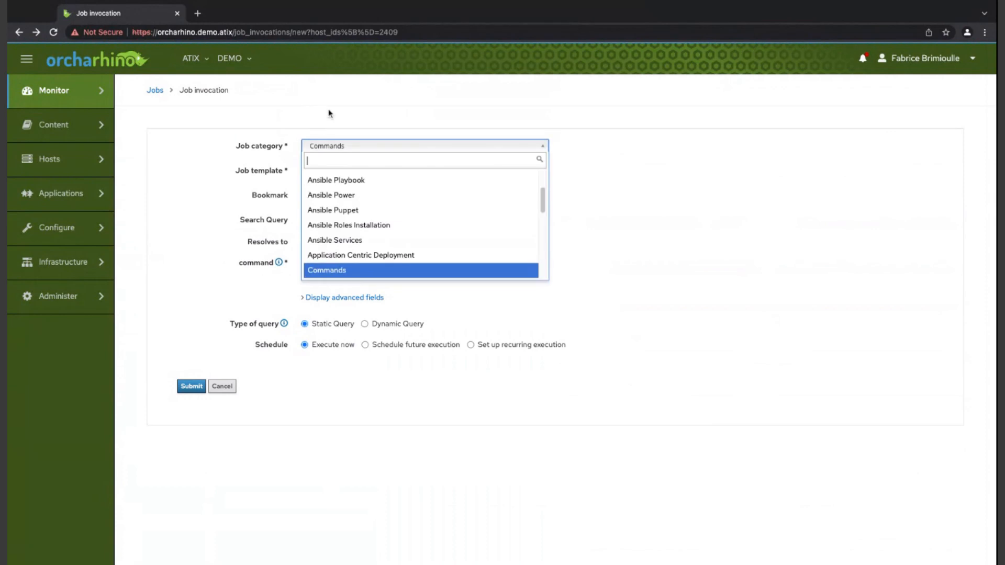
scroll(354, 205, down, 1)
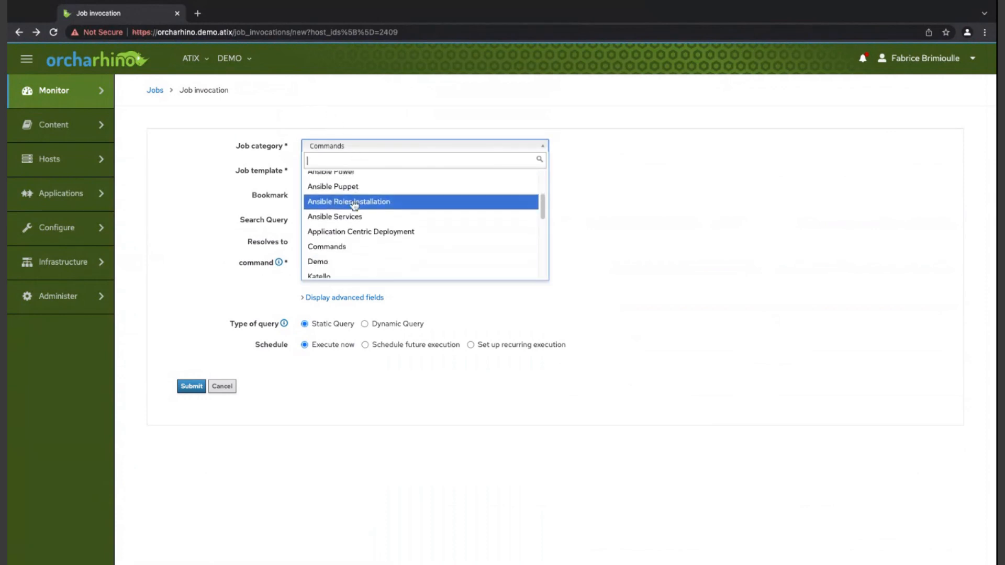
scroll(354, 205, down, 2)
scroll(354, 205, down, 7)
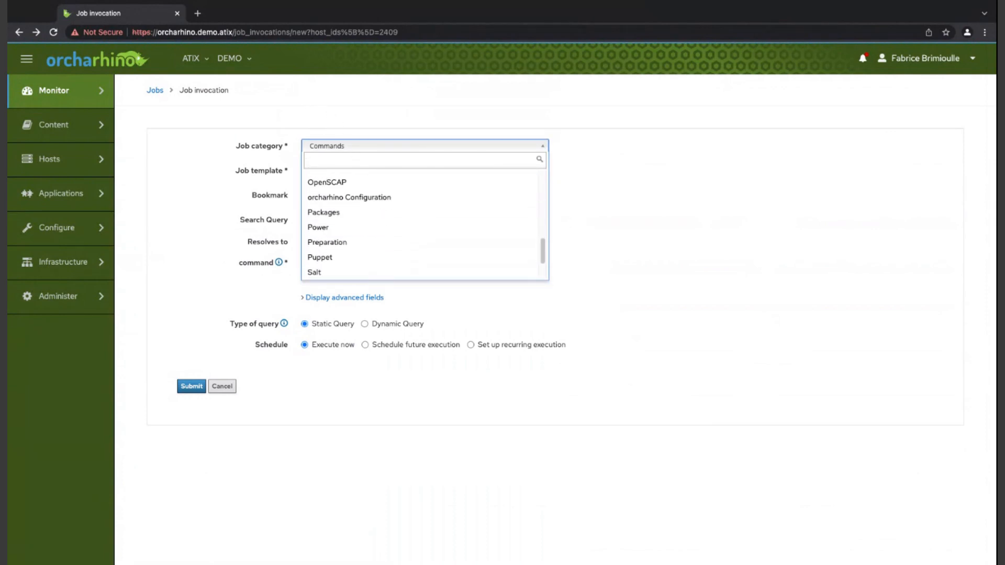
click(720, 164)
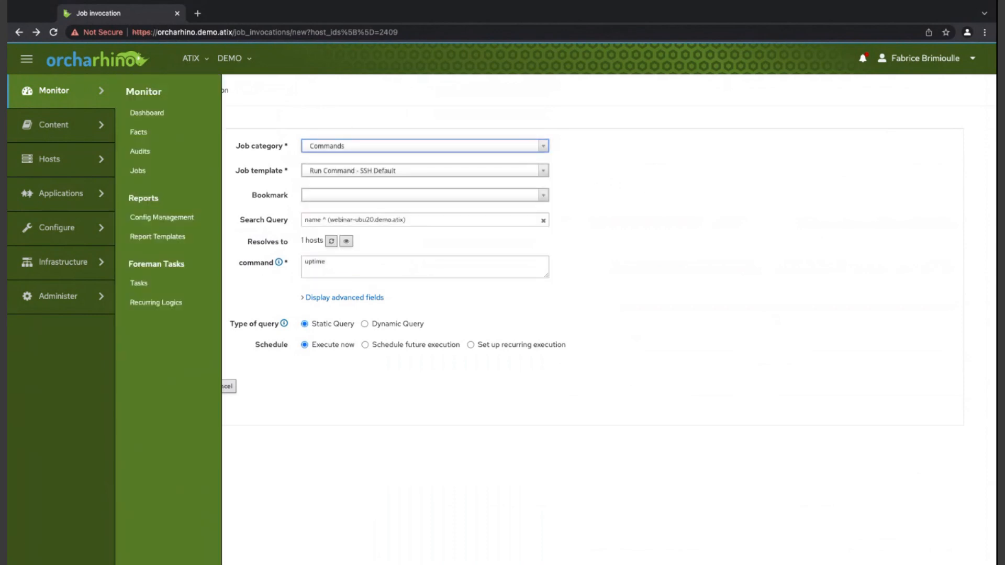
- Return to the webinar-ubu20.demo.atix host page and start a Run Ansible roles remote job on that host
click(19, 32)
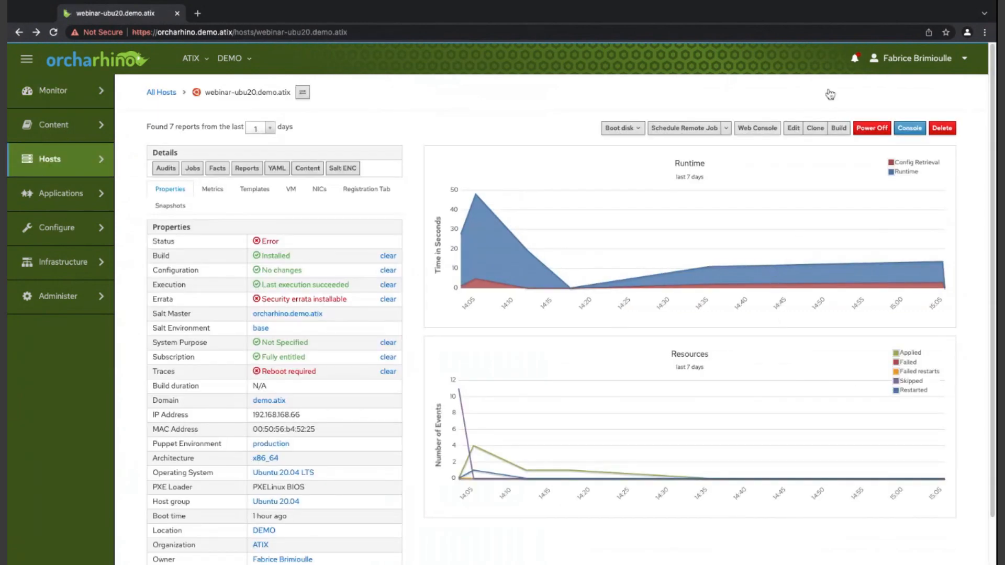
click(726, 128)
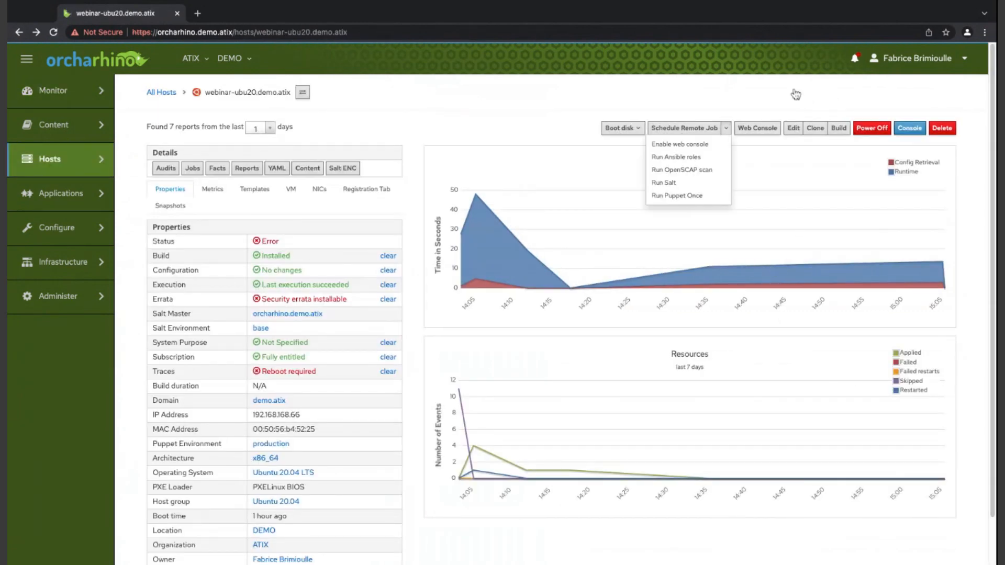
key(Down)
key(Down)
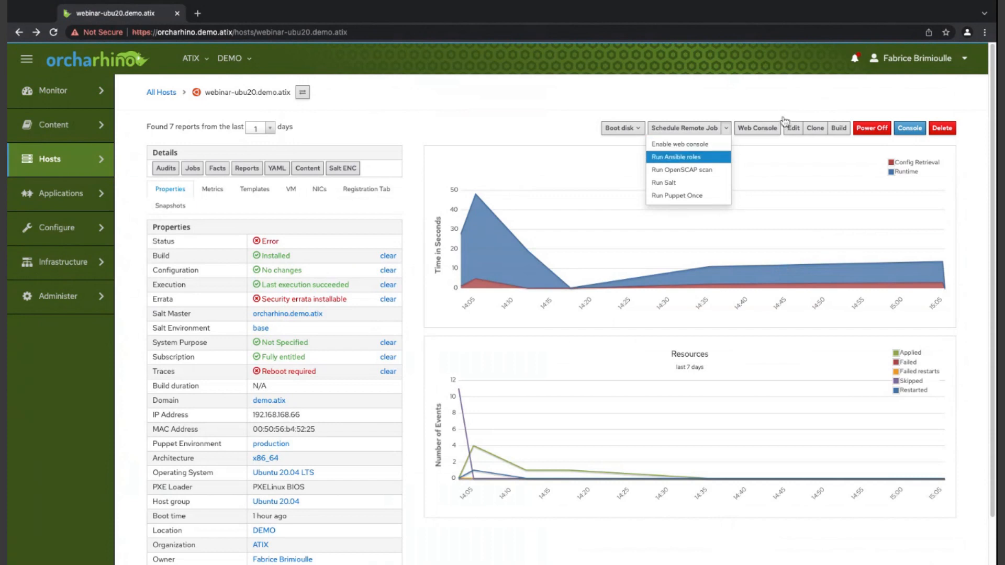
key(Down)
key(Down)
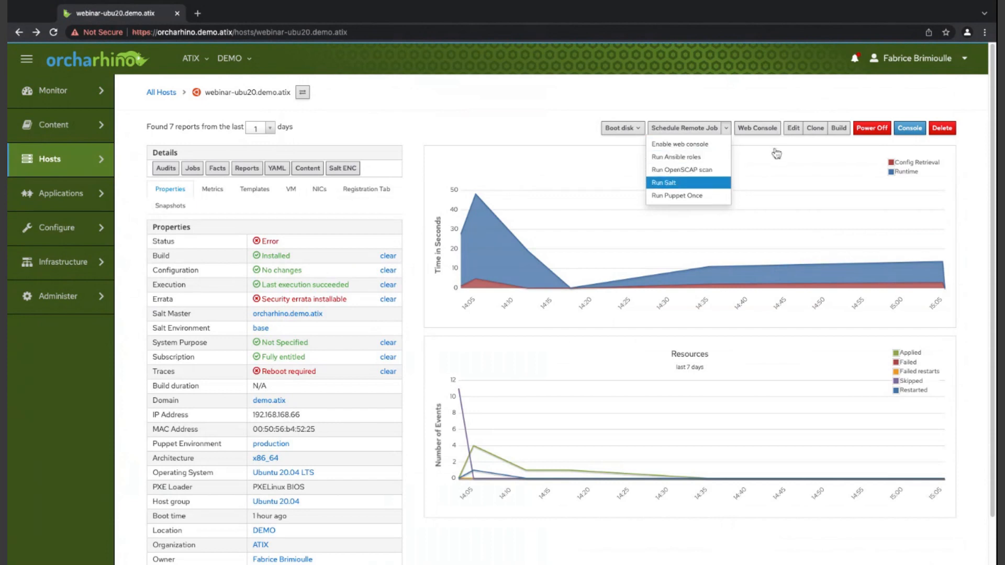
key(Down)
key(Up)
key(Up)
key(Up)
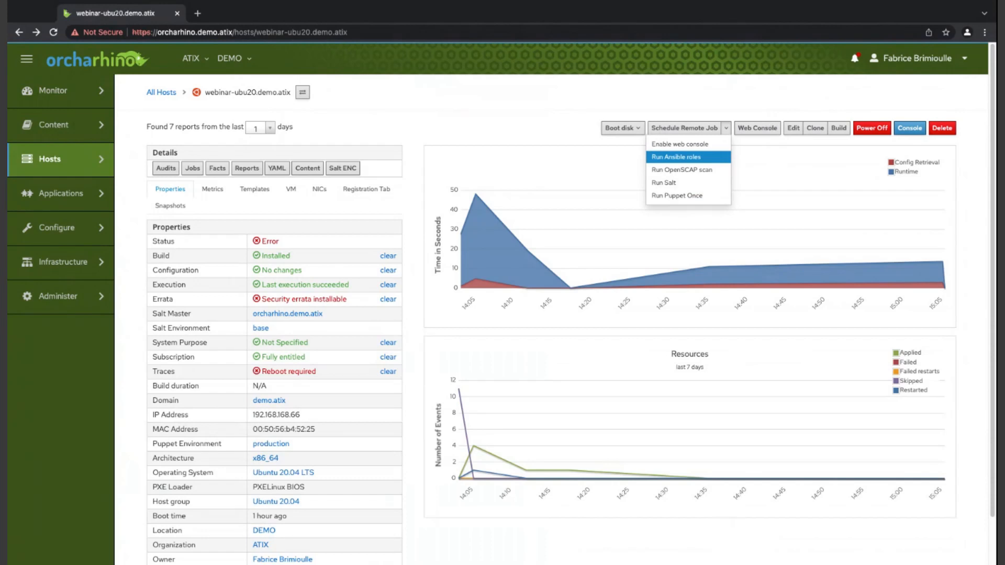
key(Return)
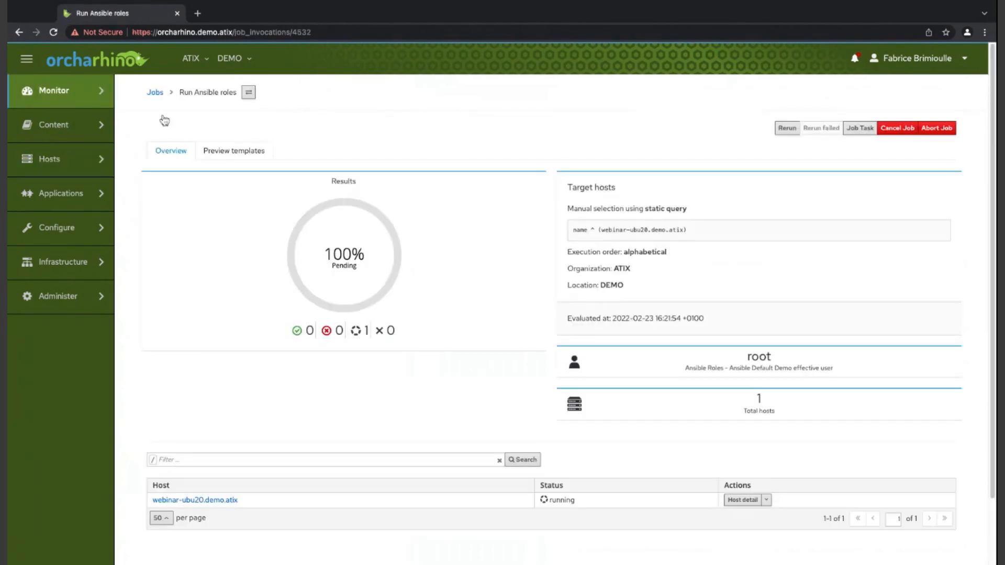
- Read the Ansible roles job output for webinar-ubu20.demo.atix and return to the host's page
click(234, 151)
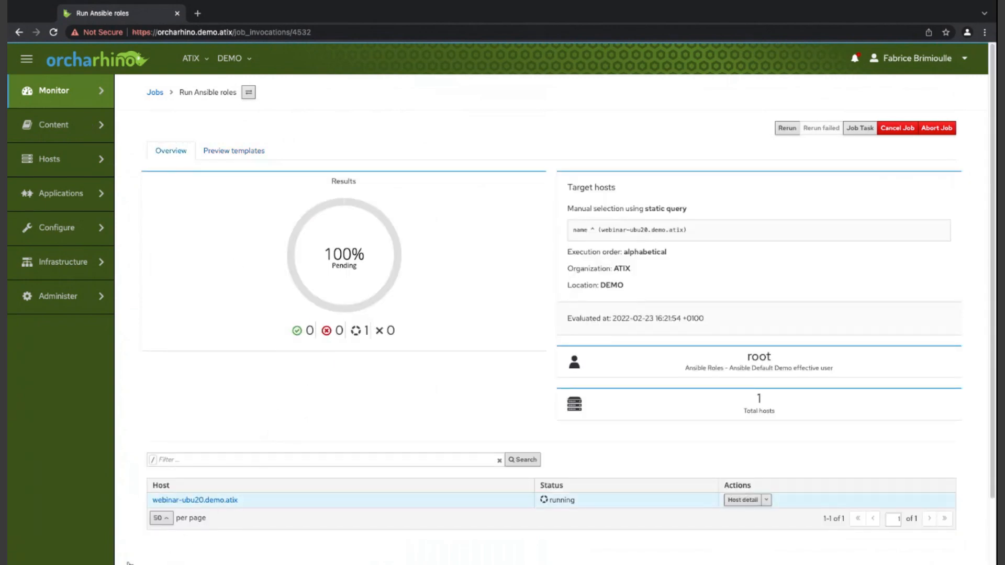
click(202, 501)
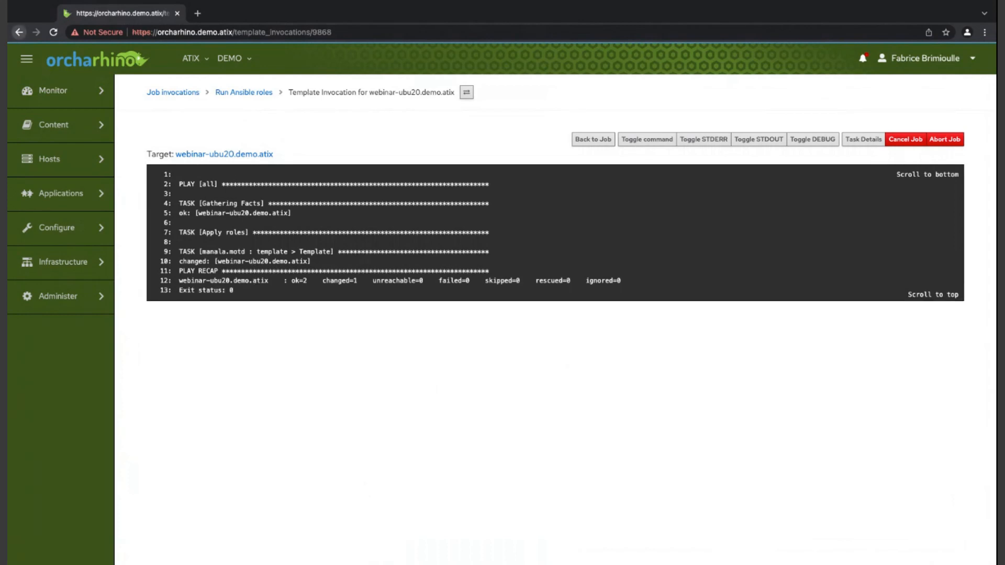
click(19, 32)
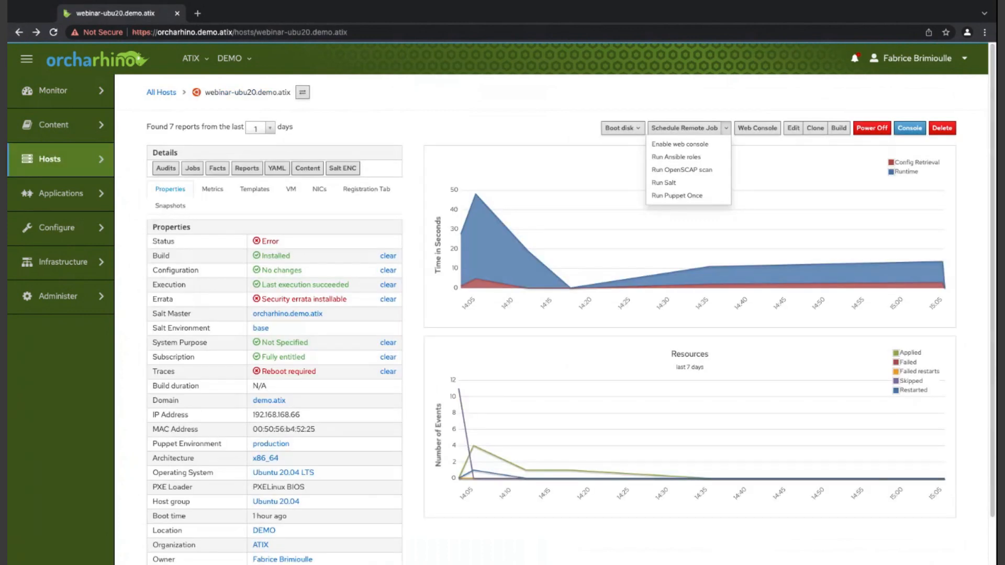
click(343, 70)
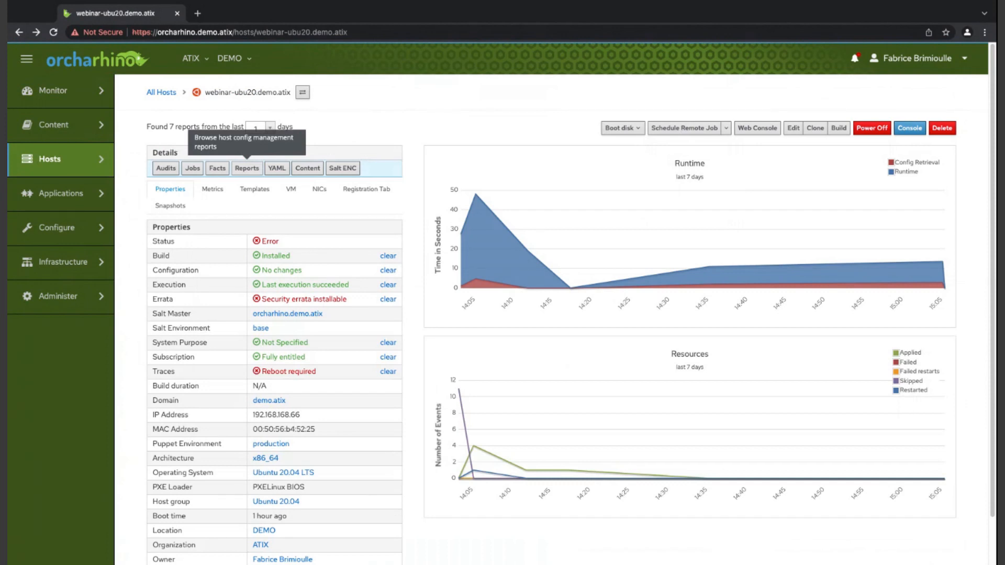
- Open the host's configuration reports and read the Puppet report on Chrony and the earlier Ansible report on manala.motd
click(247, 168)
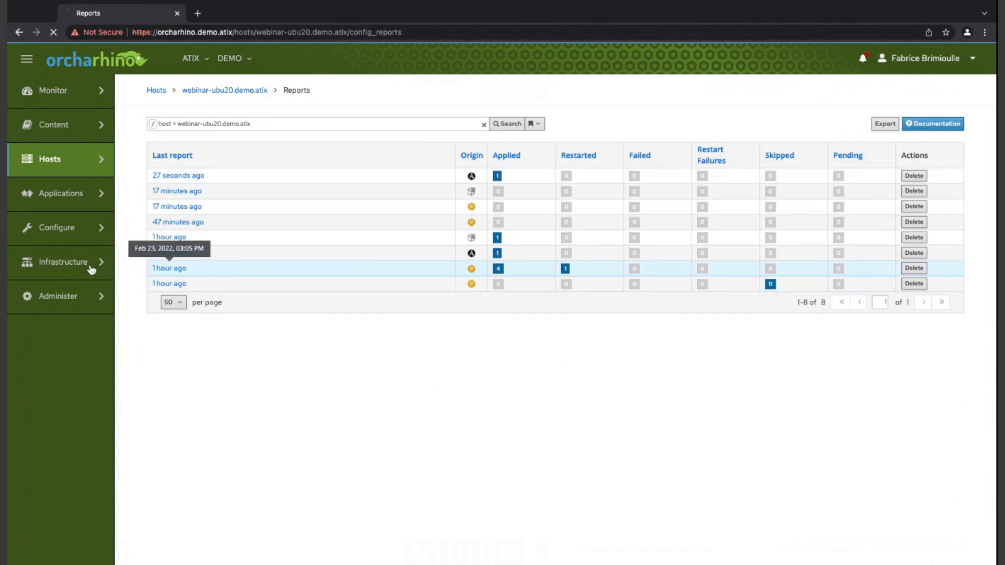
click(169, 267)
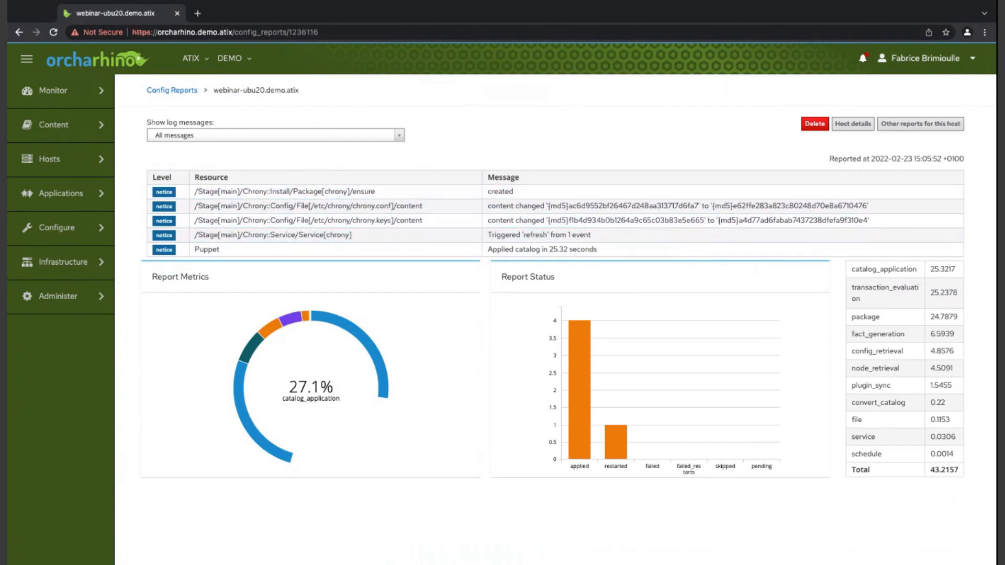
click(19, 32)
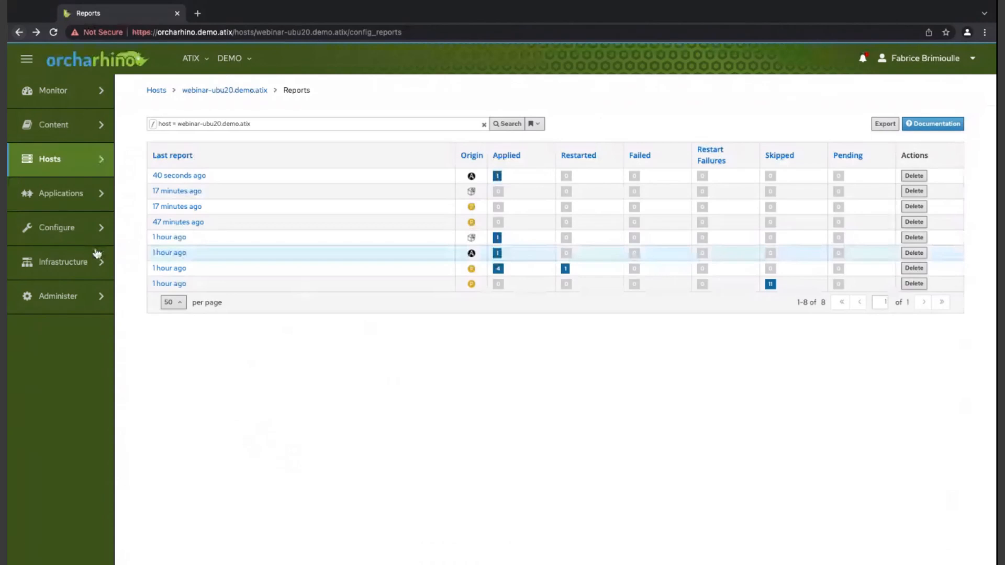
click(169, 252)
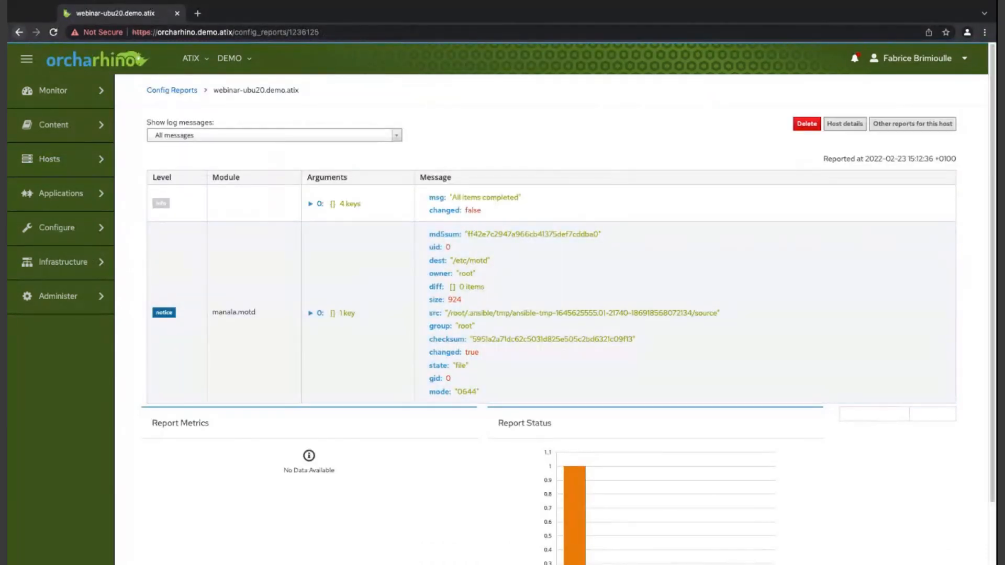
click(19, 32)
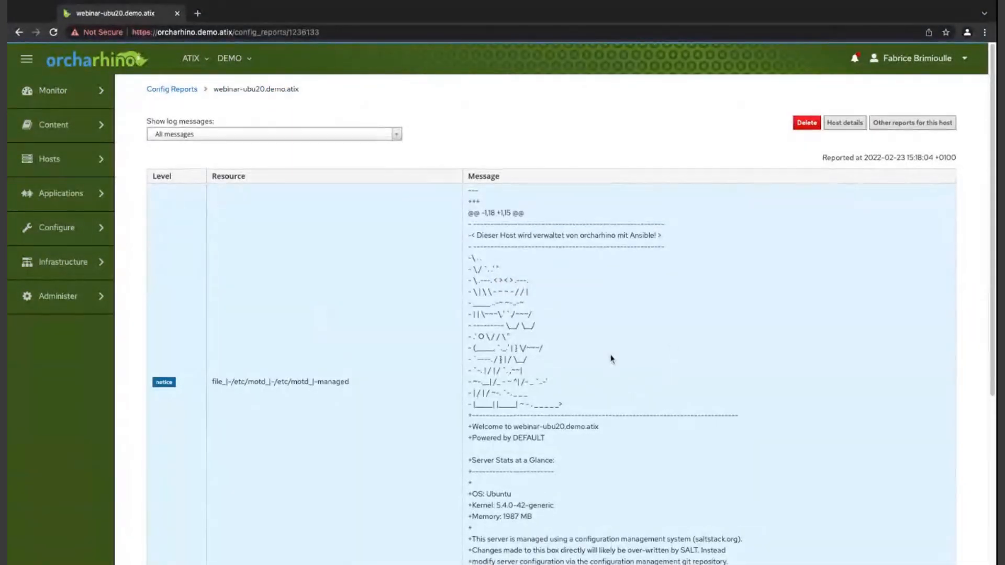
- Examine the Salt report on /etc/motd and the newest Ansible report, and return to the host's page
scroll(613, 359, down, 4)
scroll(579, 347, up, 4)
mouse_move(58, 91)
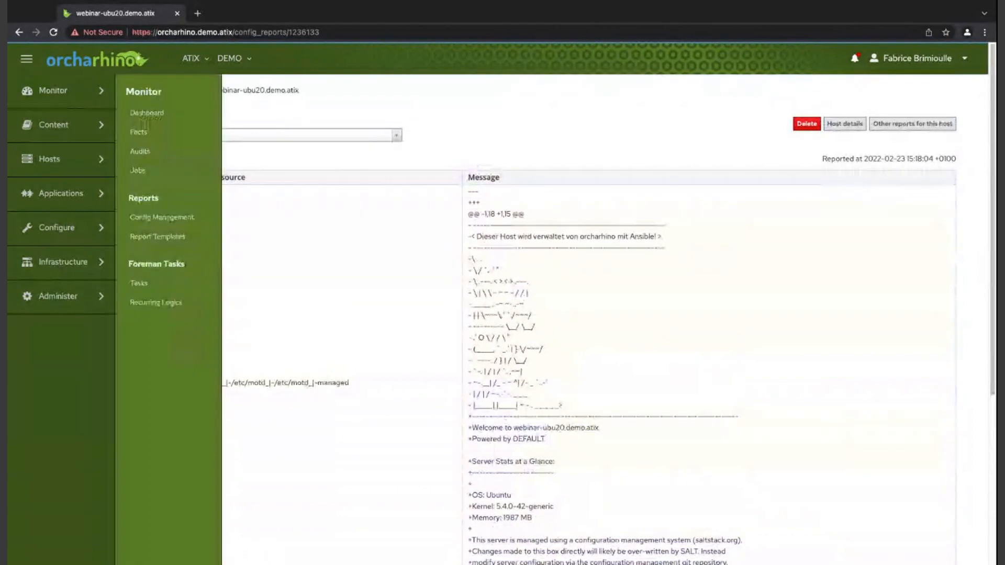
click(18, 31)
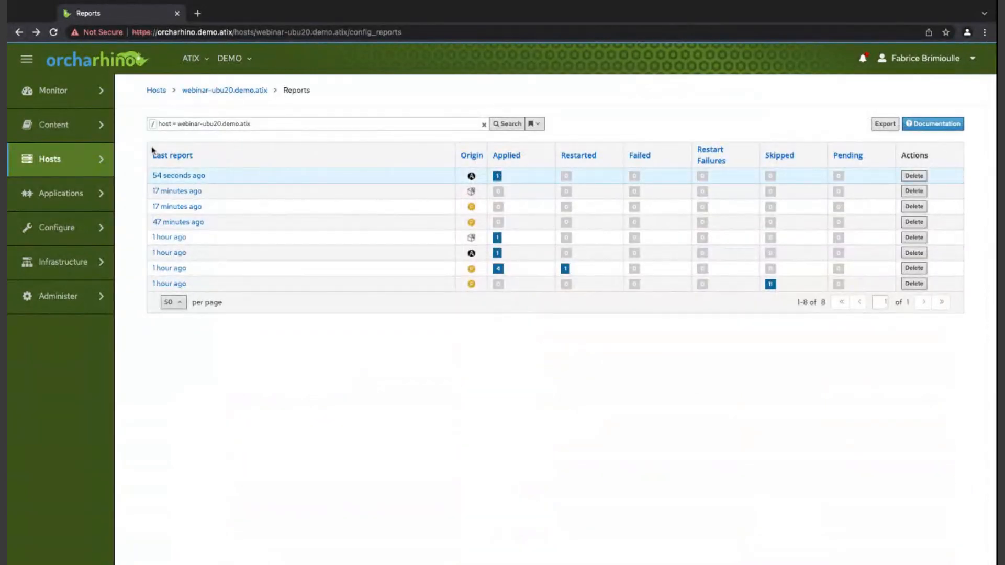
click(179, 175)
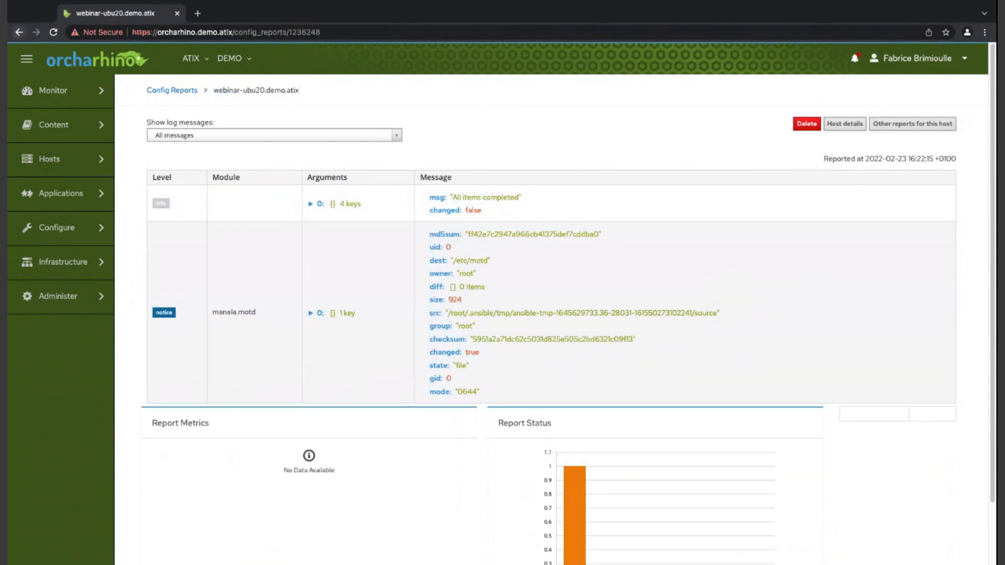
click(19, 32)
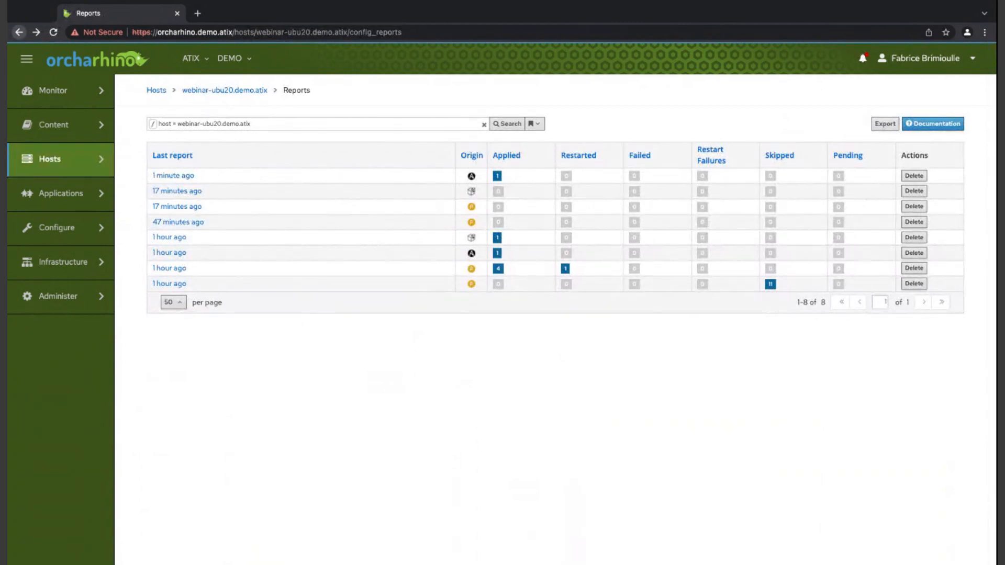
click(19, 32)
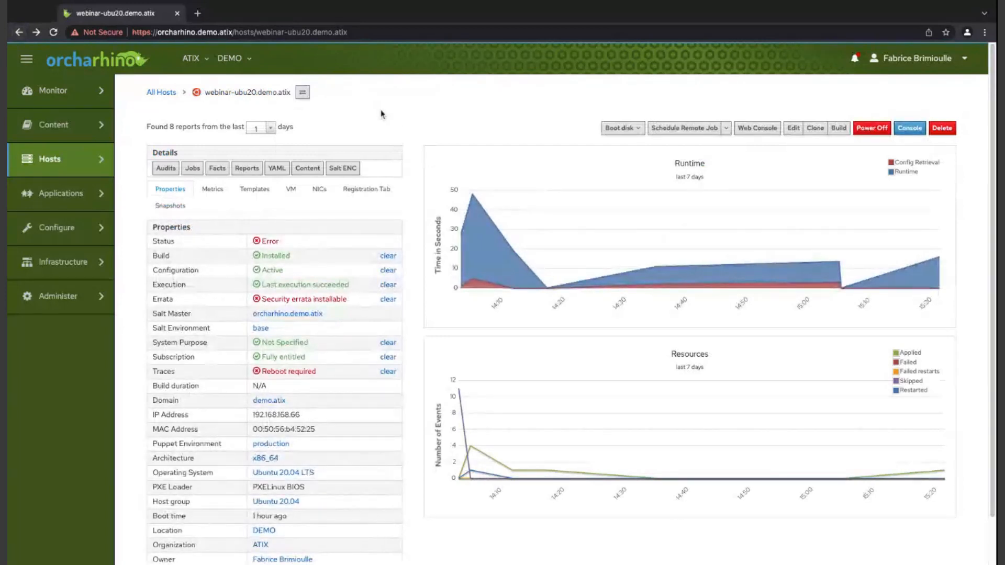
- Open the content products in a separate tab, find Ubuntu 20.04 on the second page and open its repositories in another tab
mouse_move(62, 125)
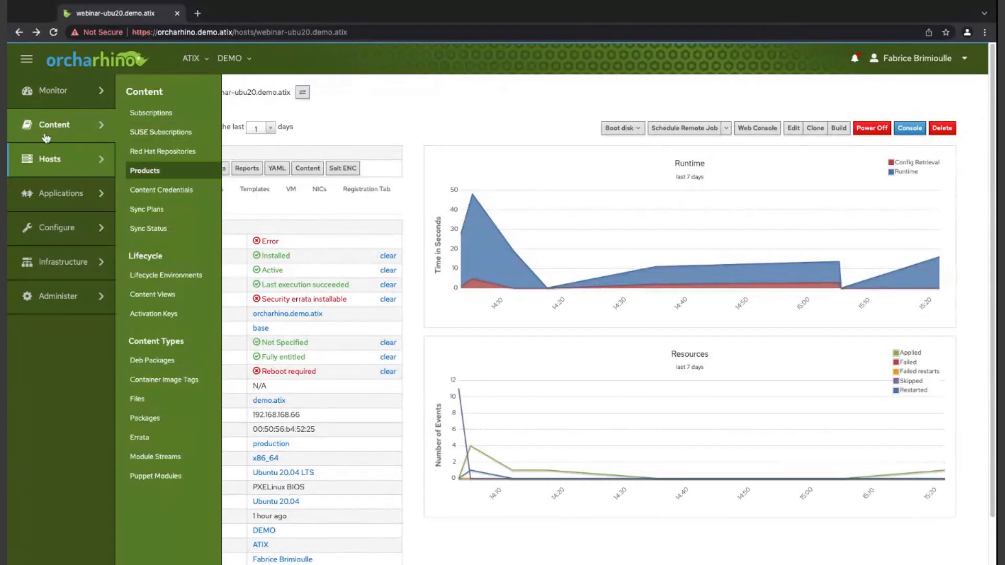
super+click(145, 171)
click(249, 13)
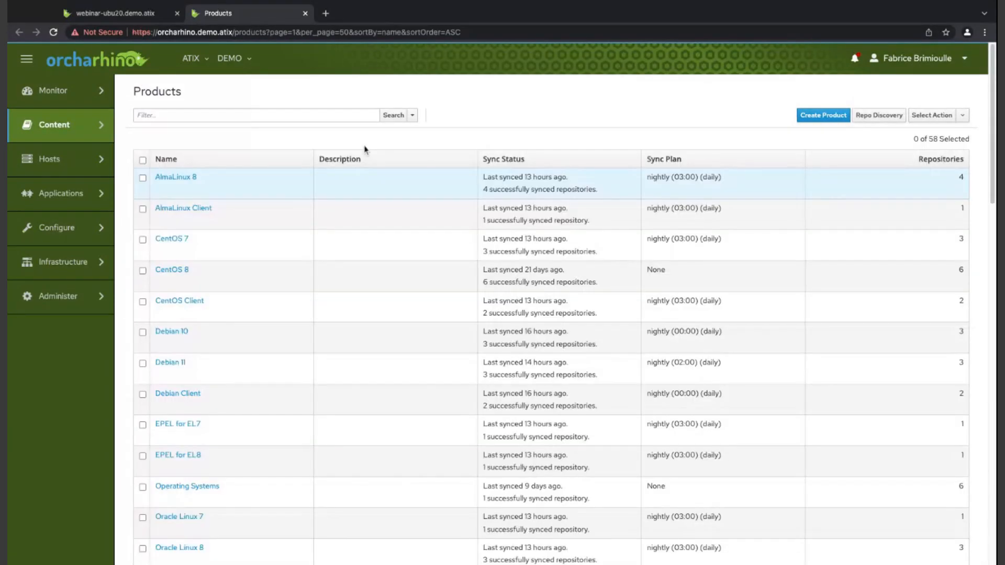
scroll(258, 332, down, 20)
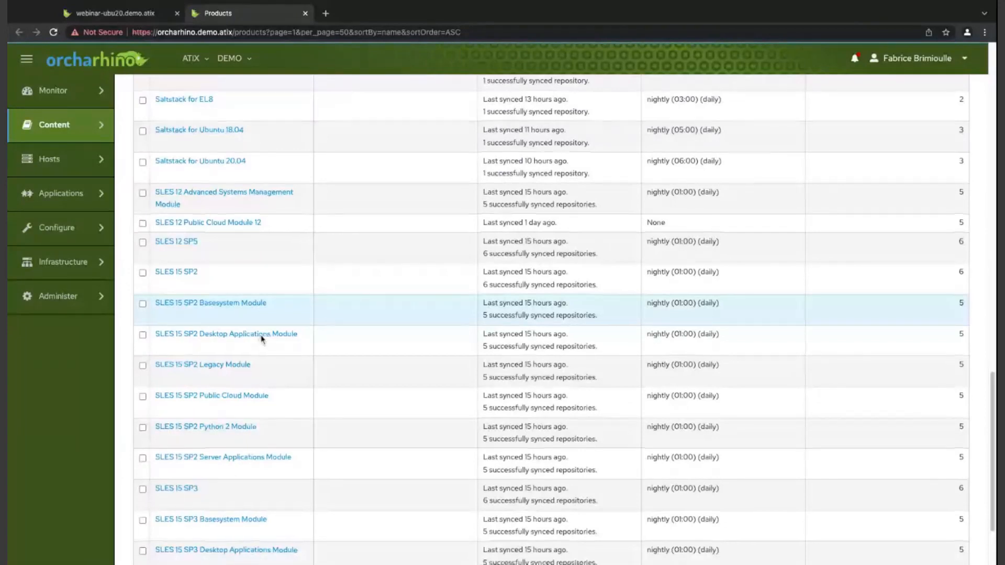
scroll(260, 339, down, 3)
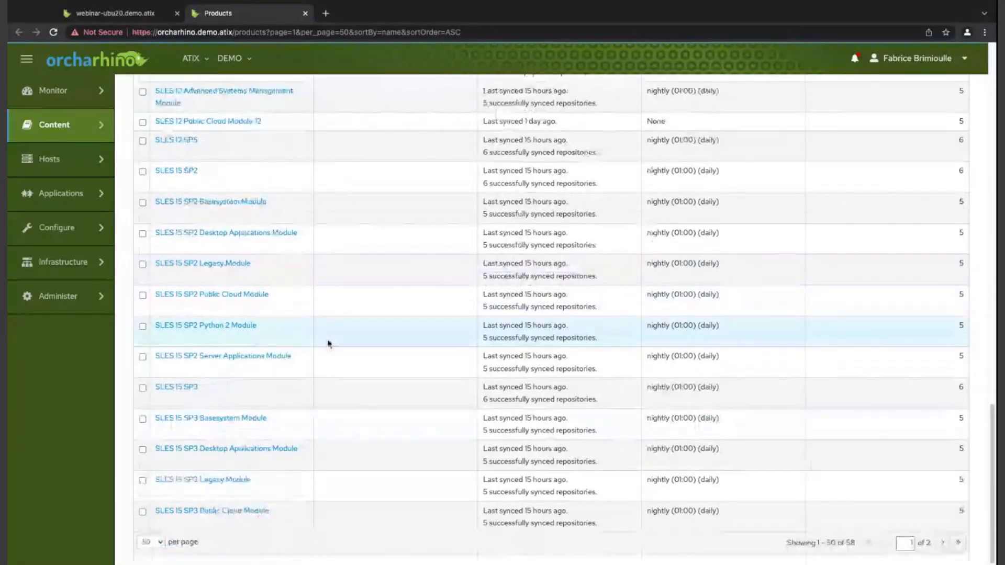
click(942, 543)
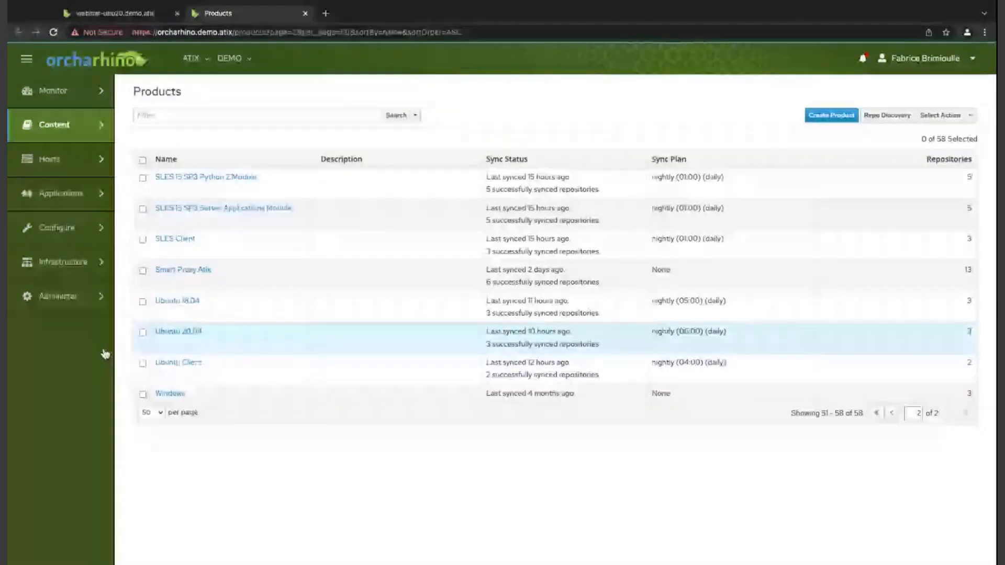
middle_click(178, 331)
click(379, 13)
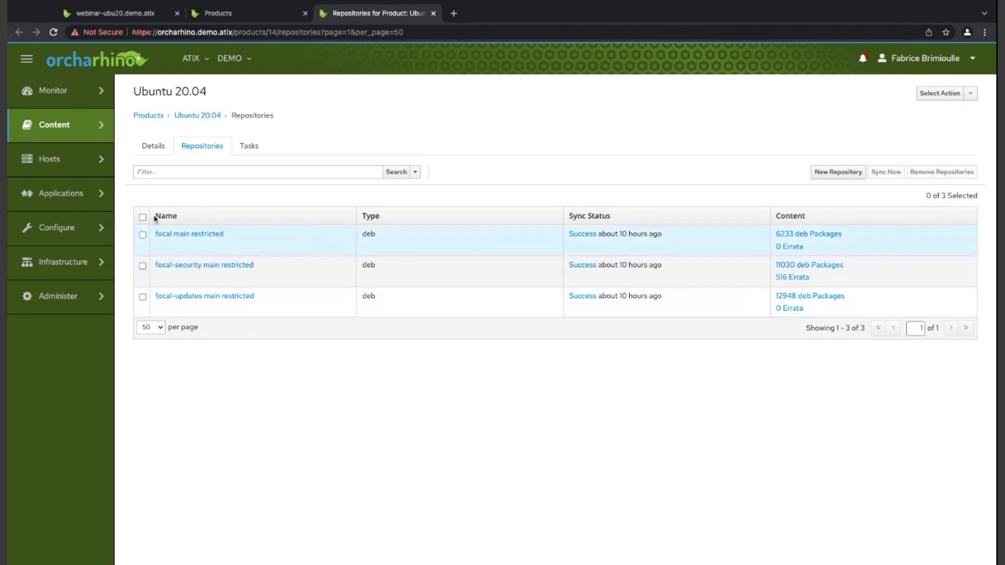
- Review the sync settings and available actions of the focal main restricted repository, and return to the Ubuntu 20.04 repositories
click(162, 234)
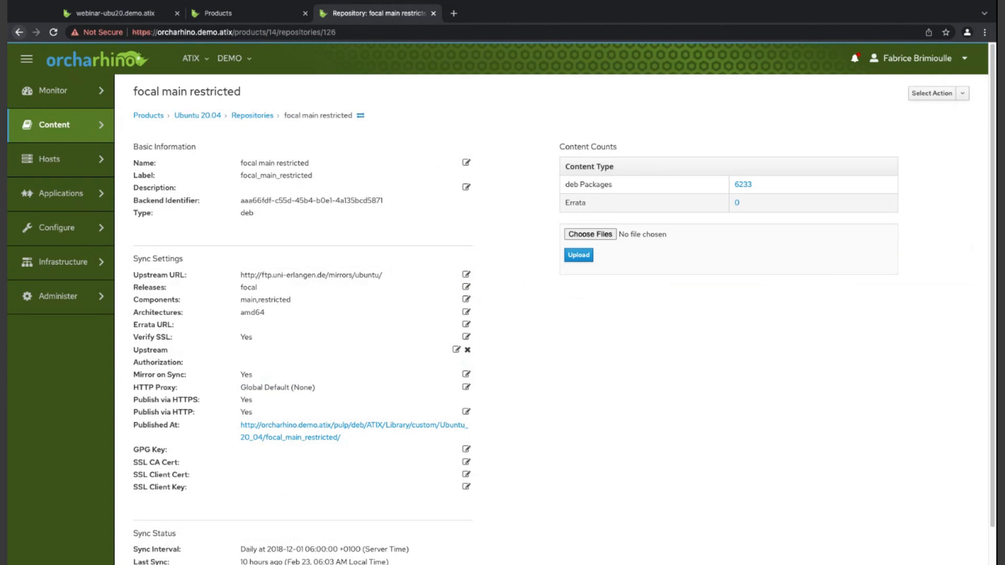
click(962, 94)
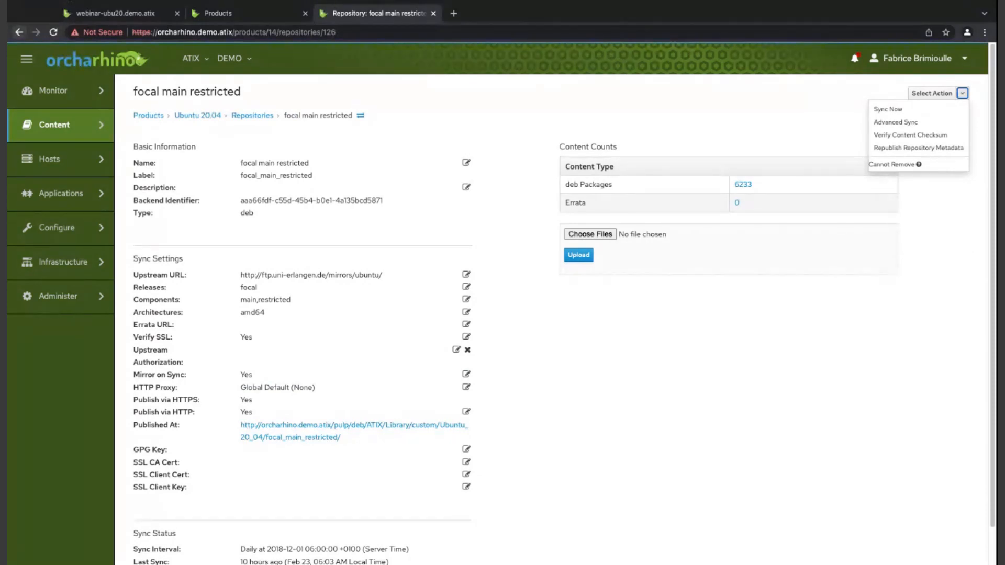
click(20, 32)
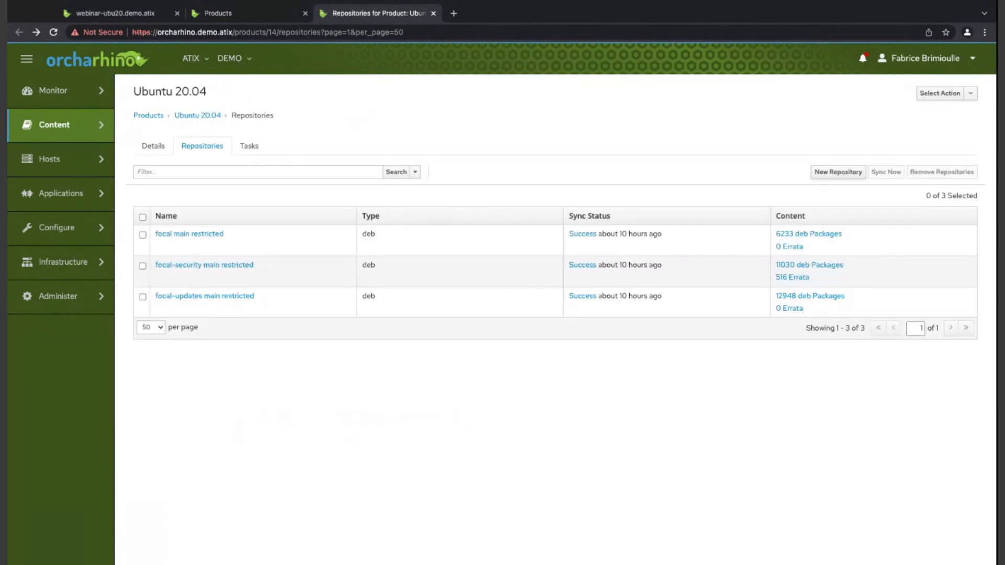
- Review the existing sync plans, start a new sync plan named demo, and check its interval setting
mouse_move(55, 126)
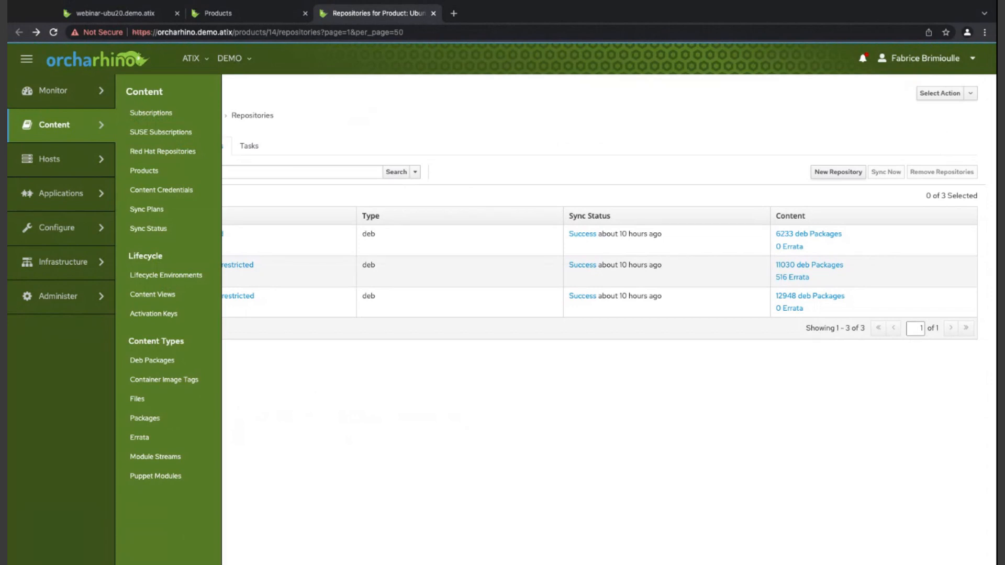
click(147, 209)
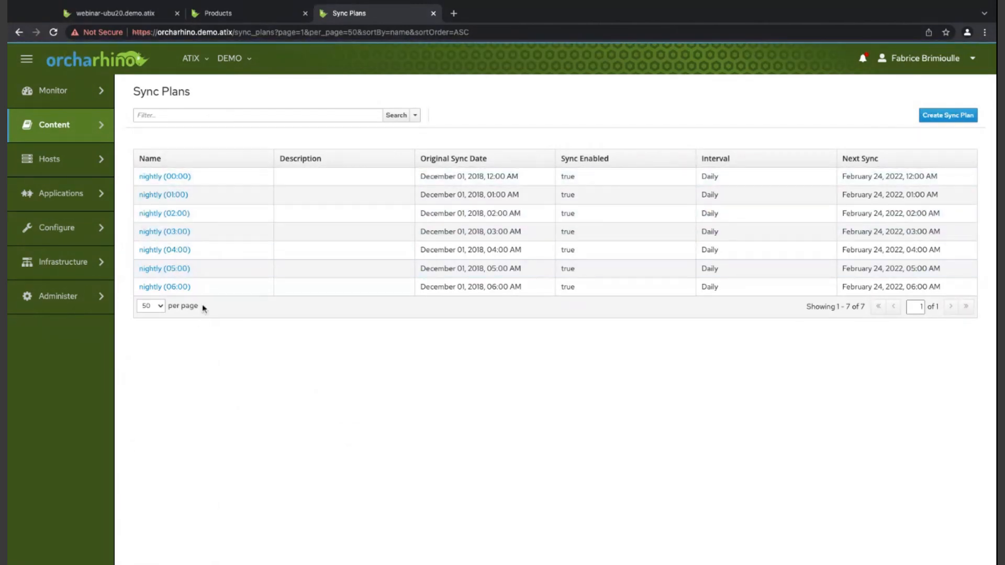
click(948, 115)
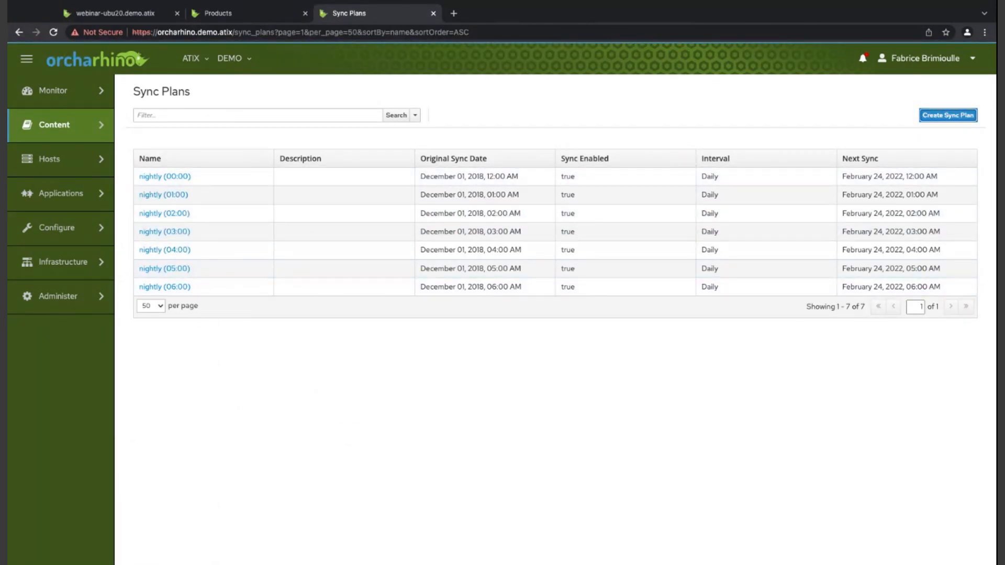
text(demo)
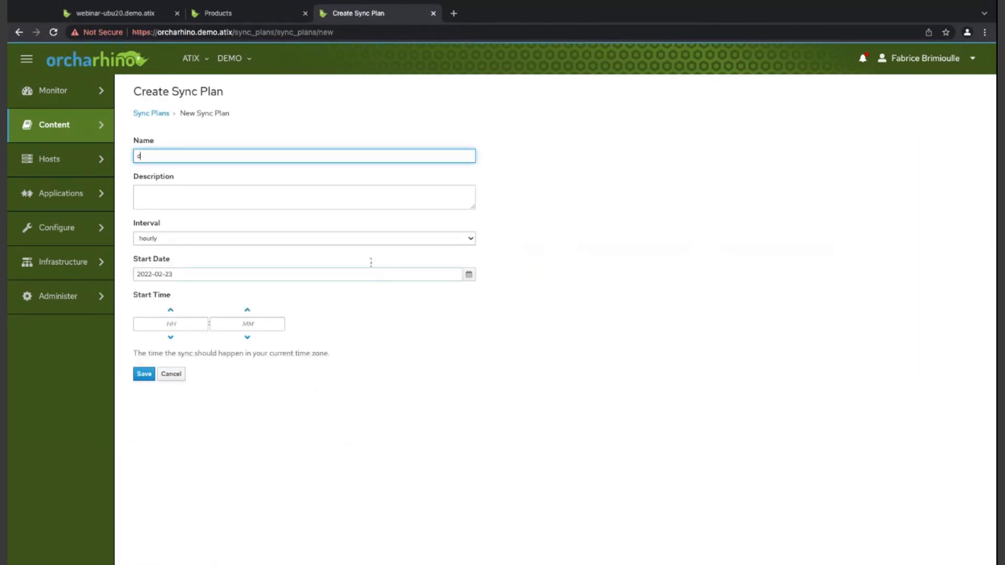
click(207, 225)
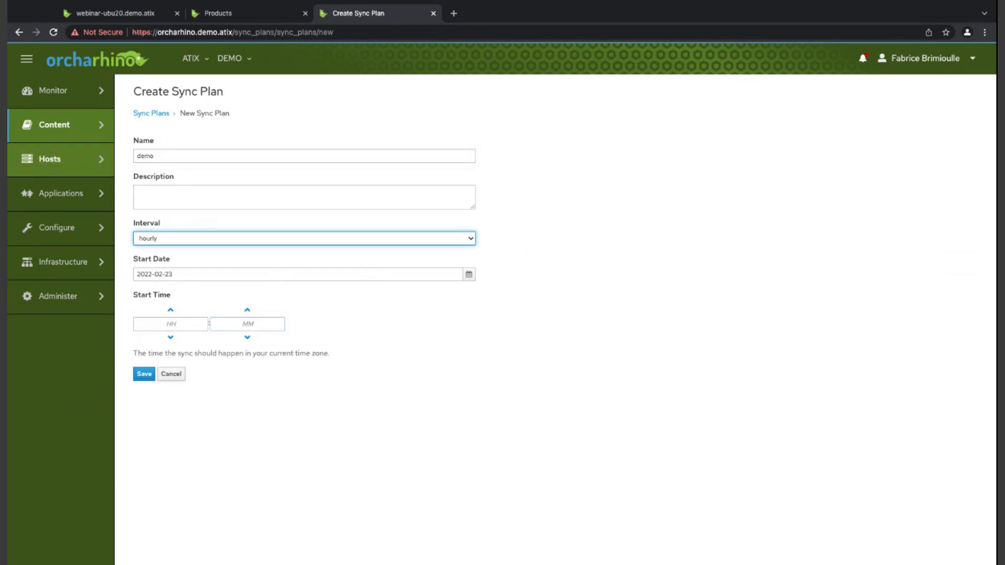
- List the content views, find Composite Ubuntu 20.04 and open it in a separate tab
mouse_move(57, 125)
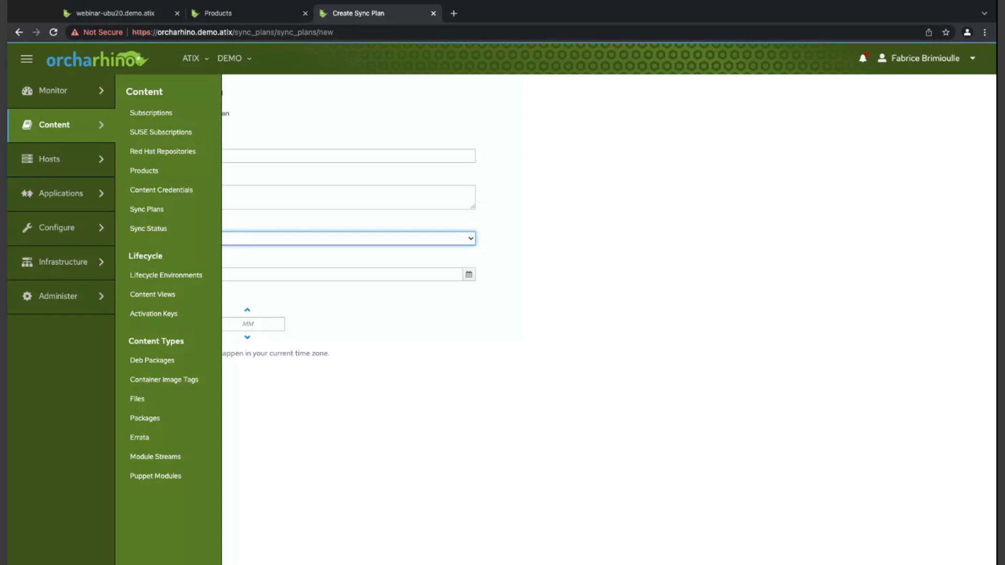
click(152, 294)
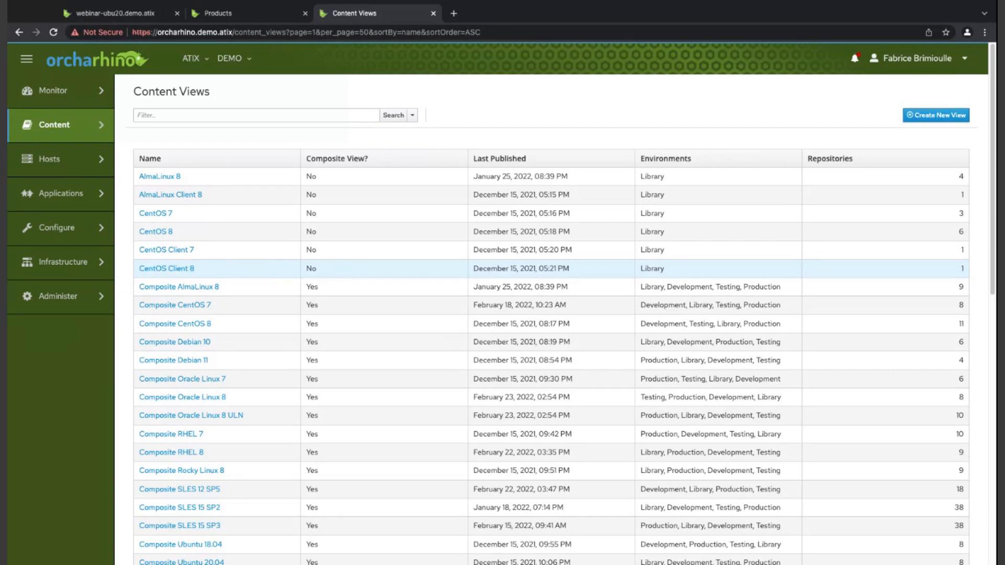
scroll(343, 265, down, 10)
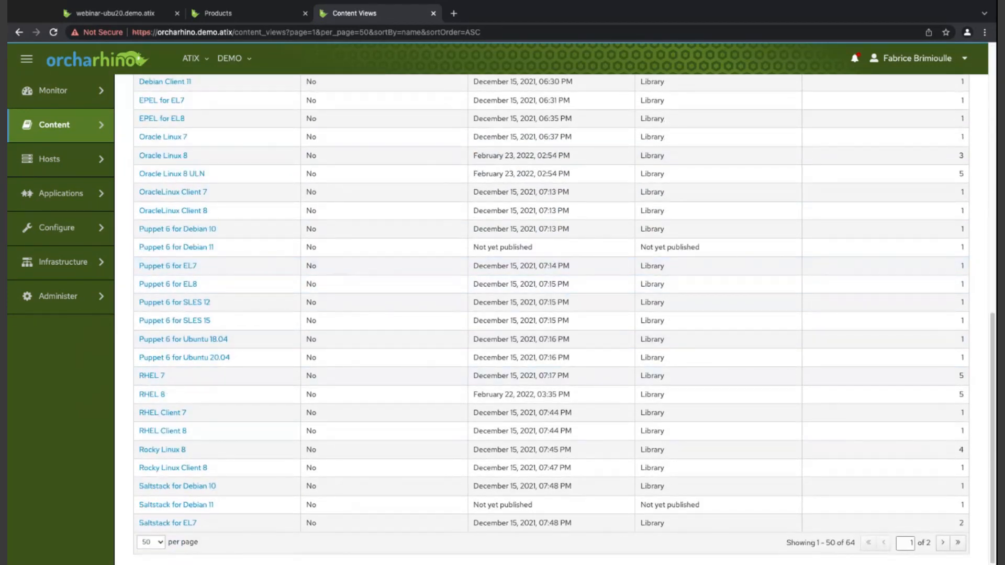
scroll(212, 130, up, 4)
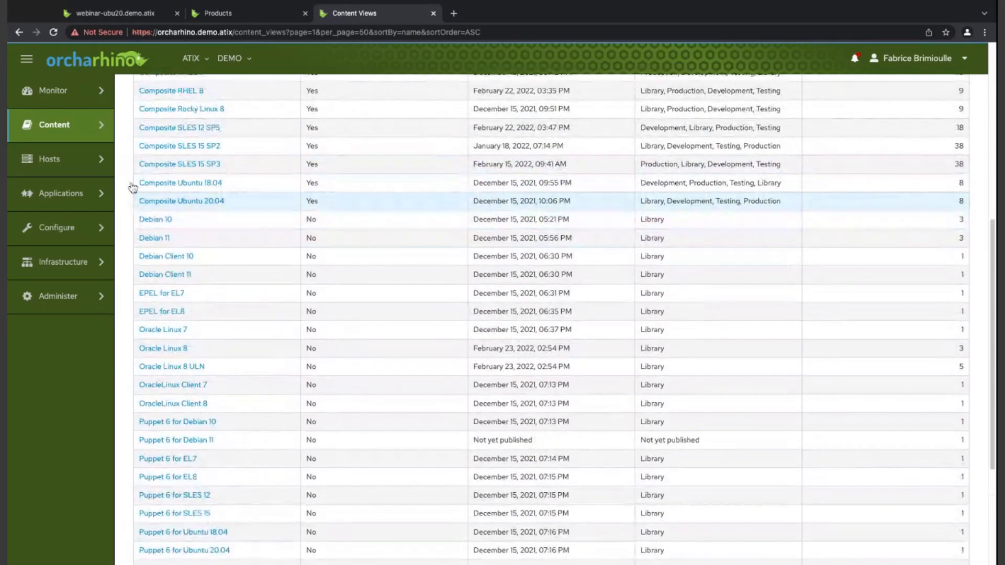
middle_click(181, 201)
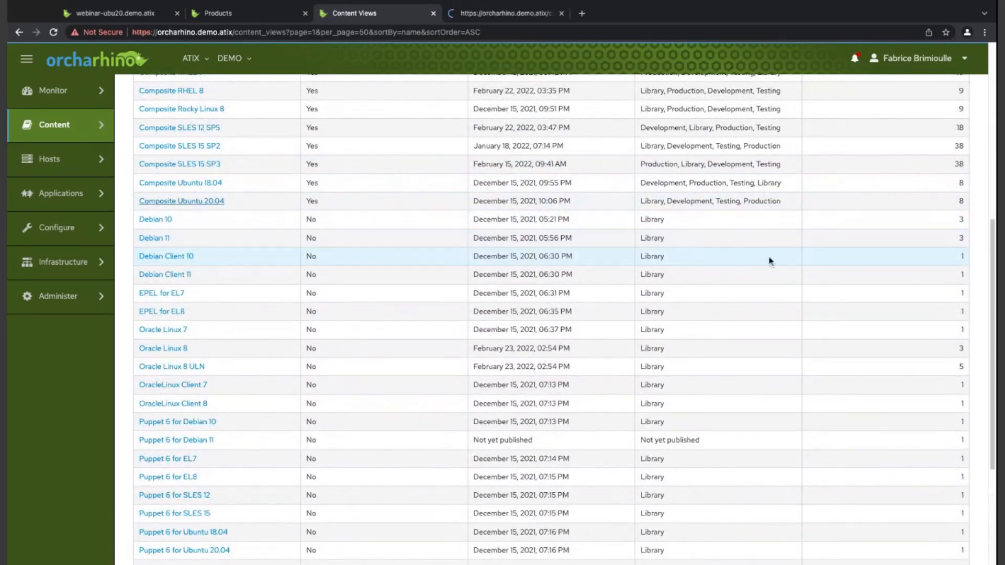
- Open the Ubuntu 20.04 content view from the second page in another tab and show its deb repositories
scroll(778, 253, down, 4)
click(943, 543)
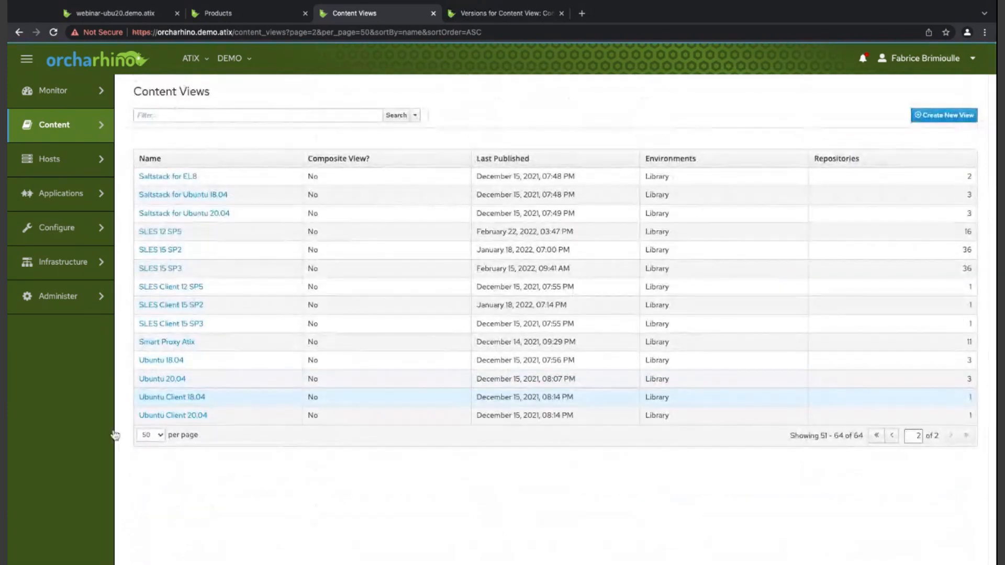
middle_click(163, 379)
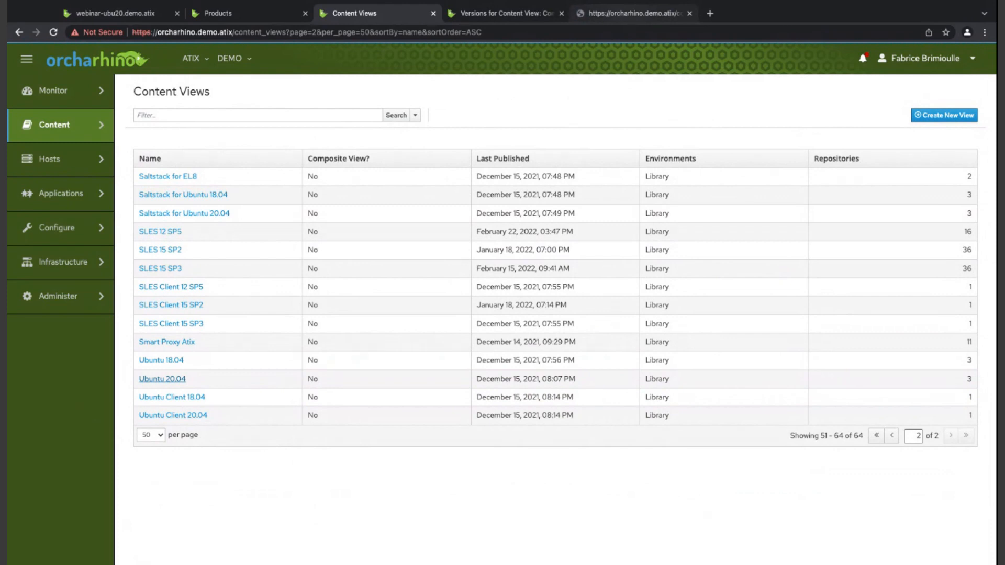
click(635, 14)
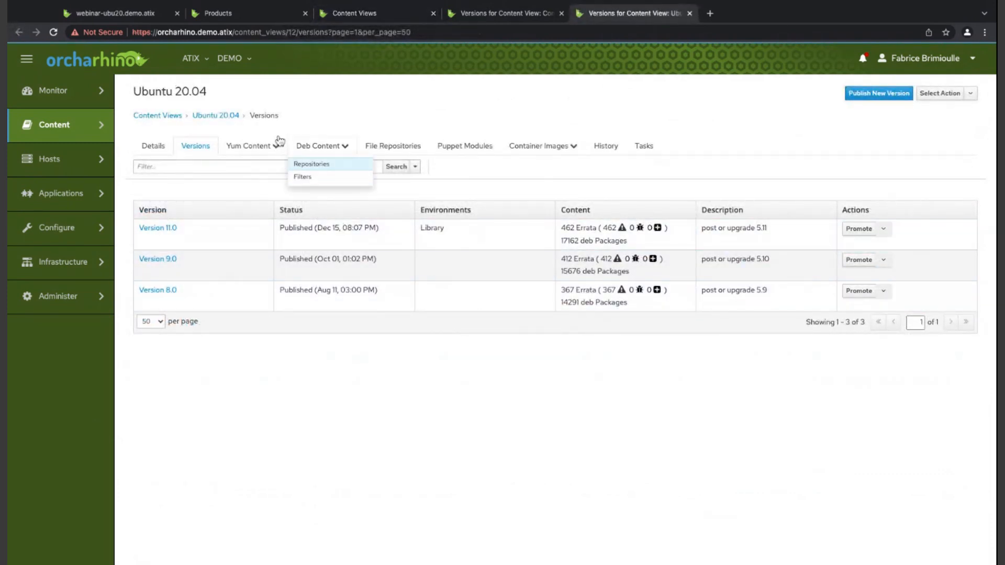
click(311, 164)
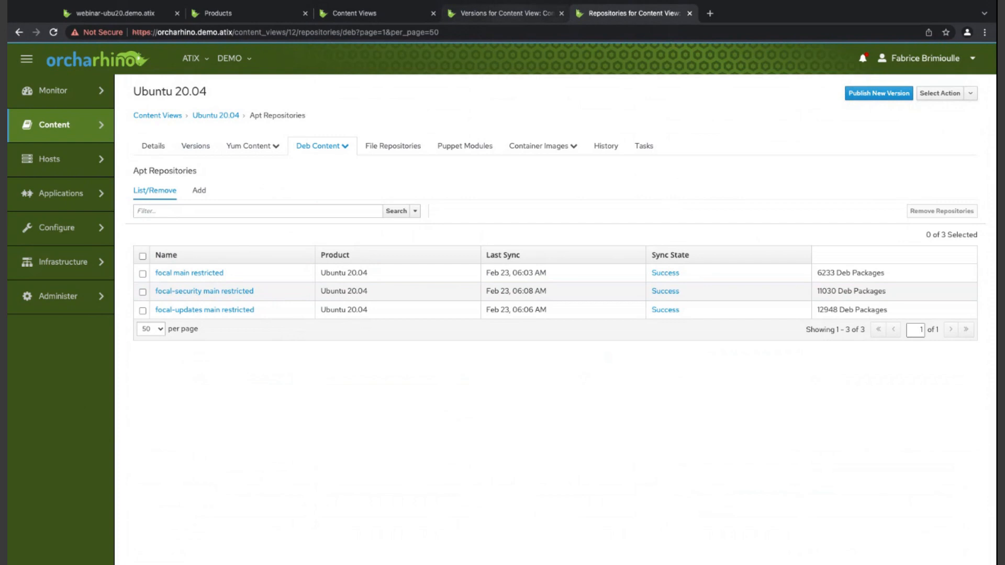
- Switch to Composite Ubuntu 20.04, review the content views it includes, and return to its versions
click(502, 13)
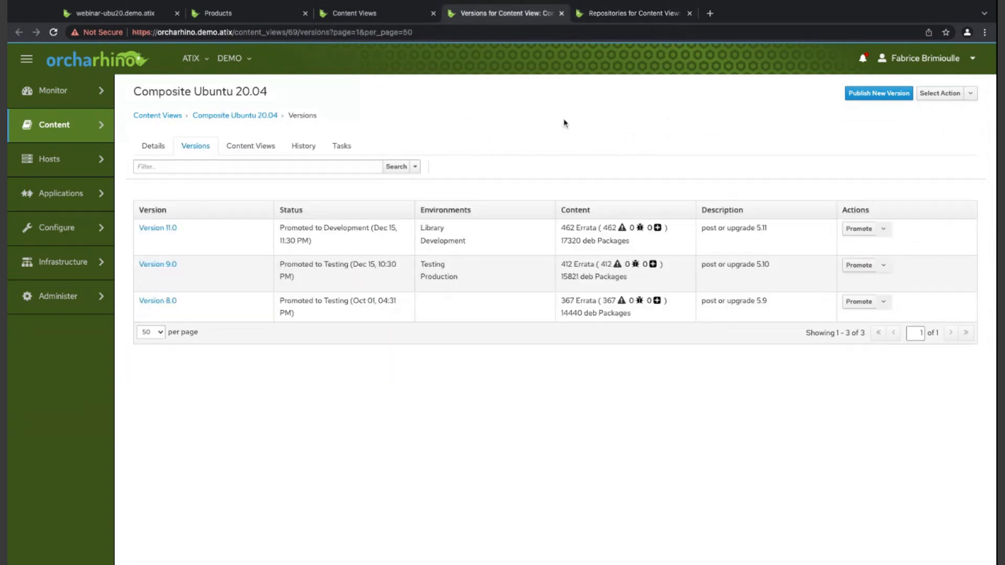
click(176, 114)
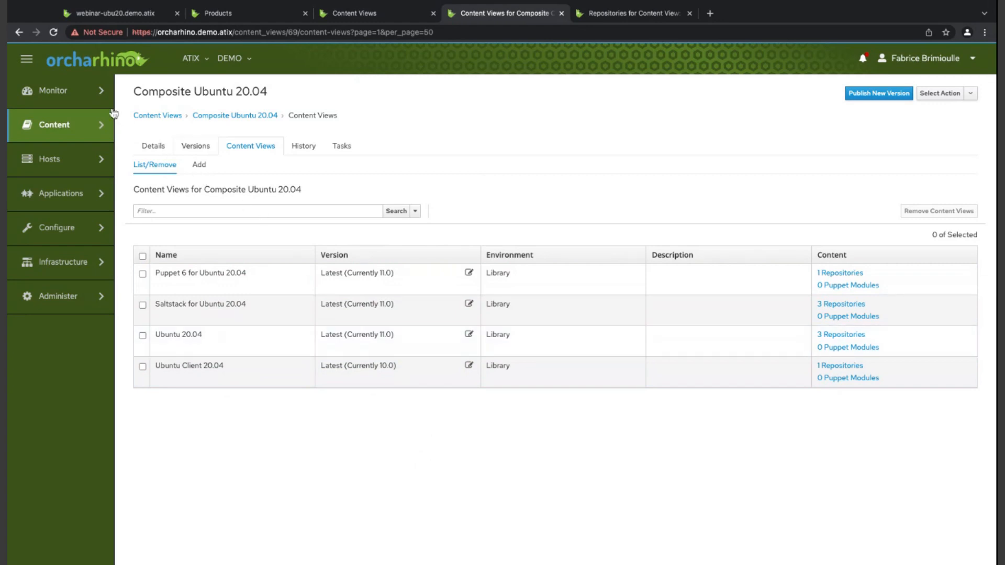
click(195, 145)
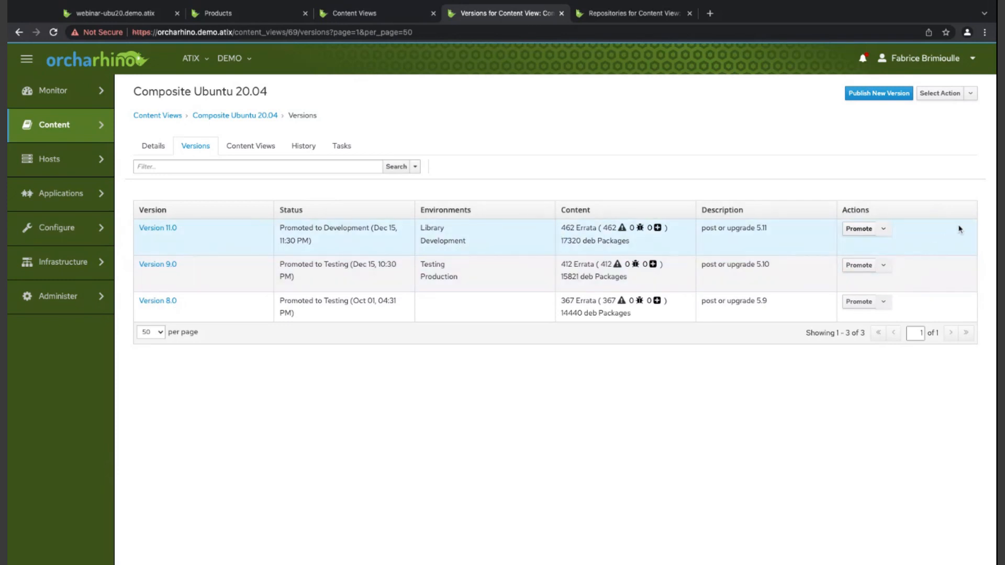
- Promote Version 11.0 of Composite Ubuntu 20.04 to the Testing lifecycle environment
click(859, 229)
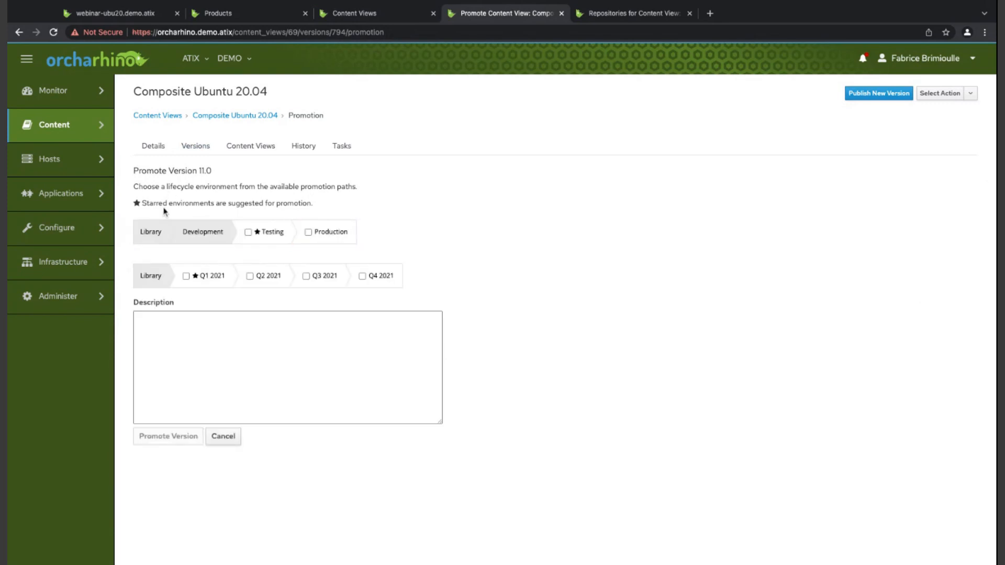
click(256, 232)
click(168, 436)
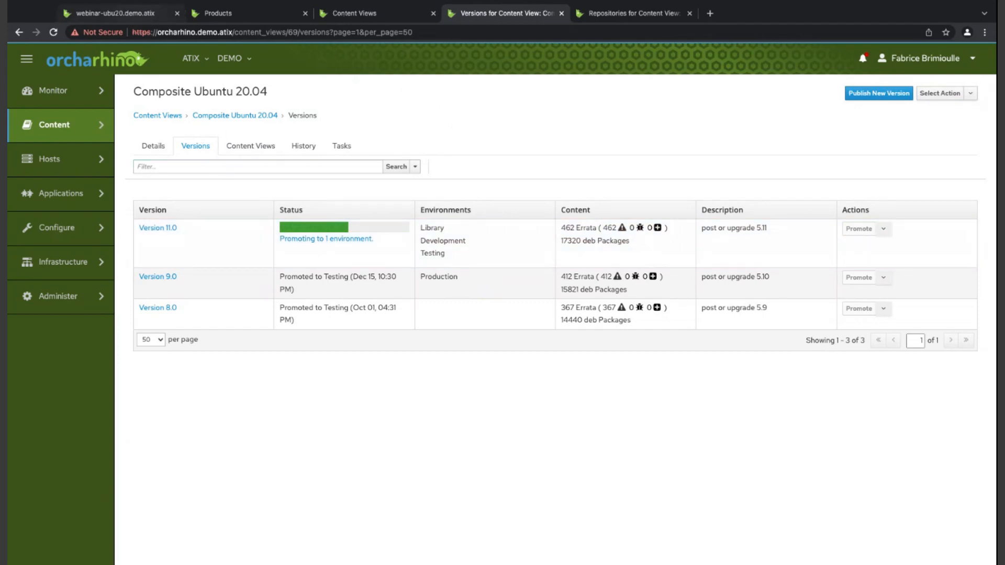
- Open the list of all hosts in a separate tab and open the host webinar-ubuntu20.demo.atix
click(116, 14)
mouse_move(68, 159)
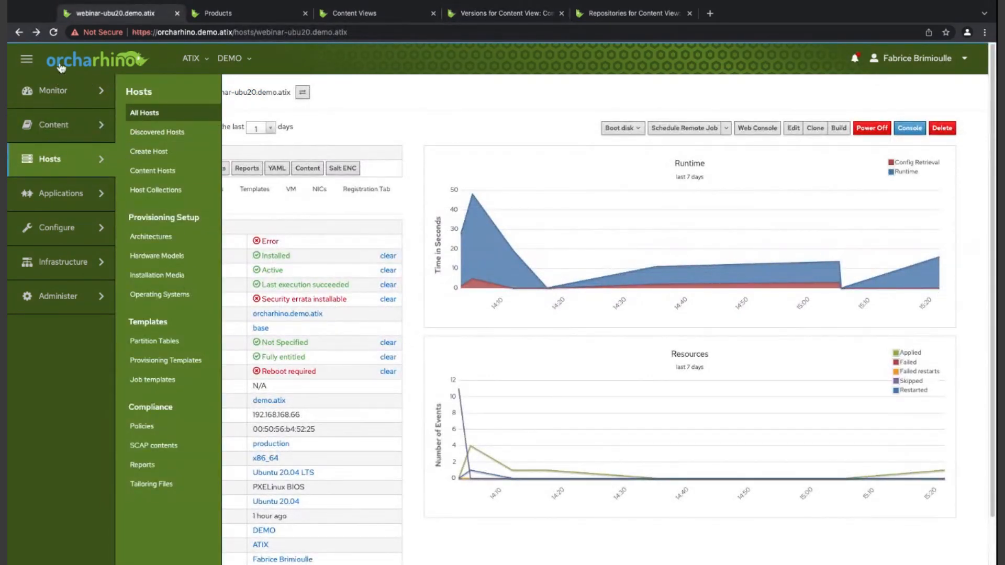
super+click(144, 113)
click(246, 13)
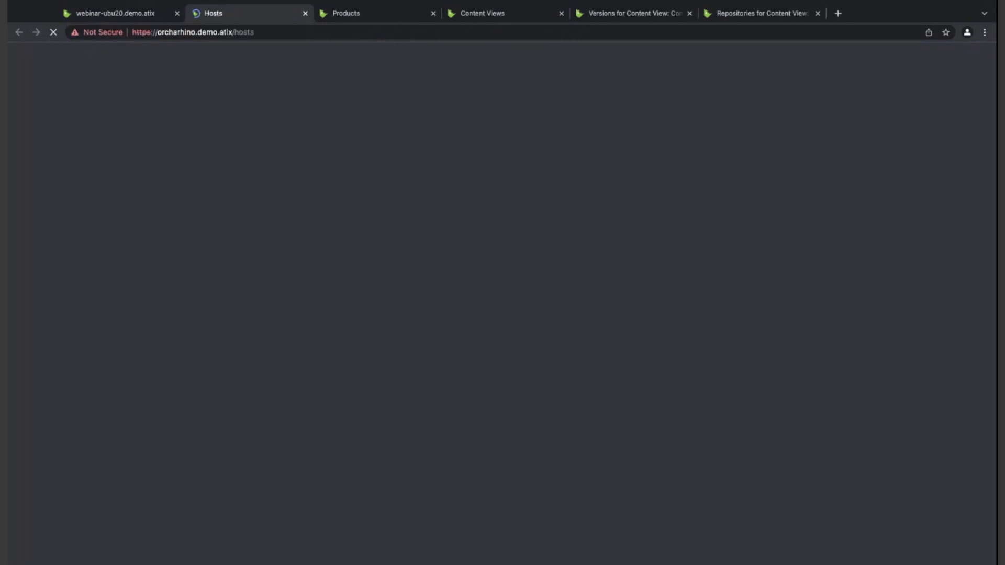
scroll(284, 338, down, 5)
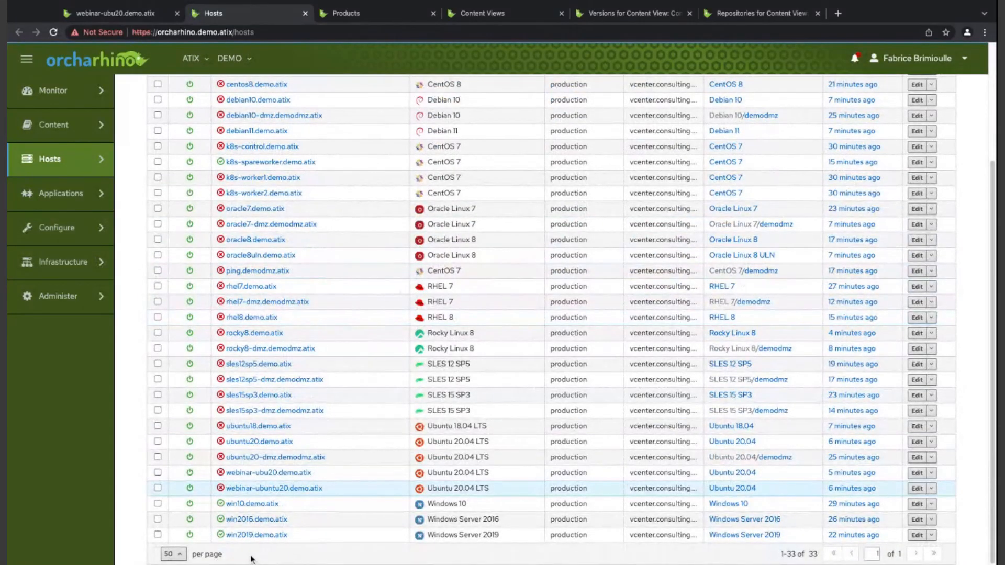
click(274, 488)
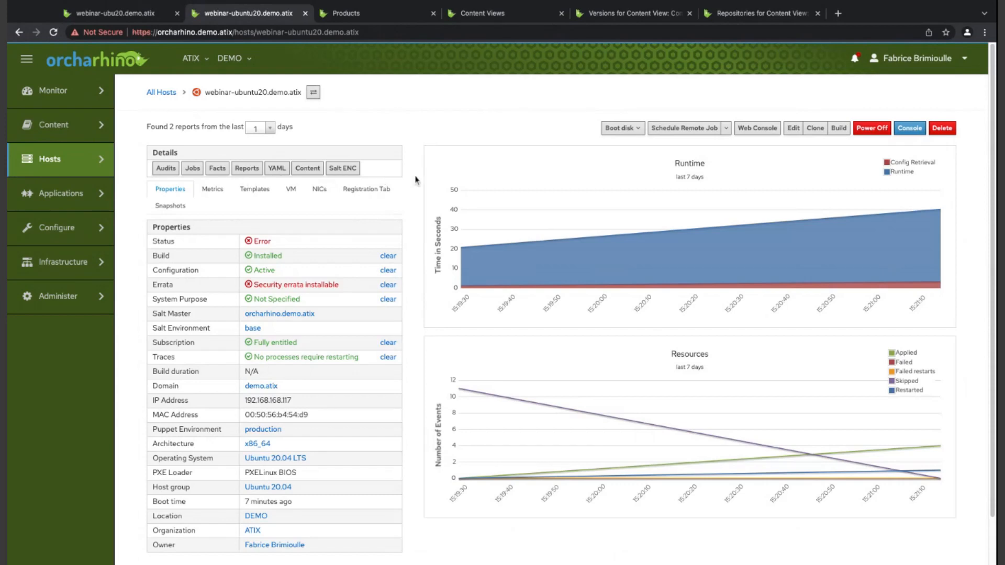
- Check the host's configuration reports and its collected facts, and return to the host's page
click(247, 168)
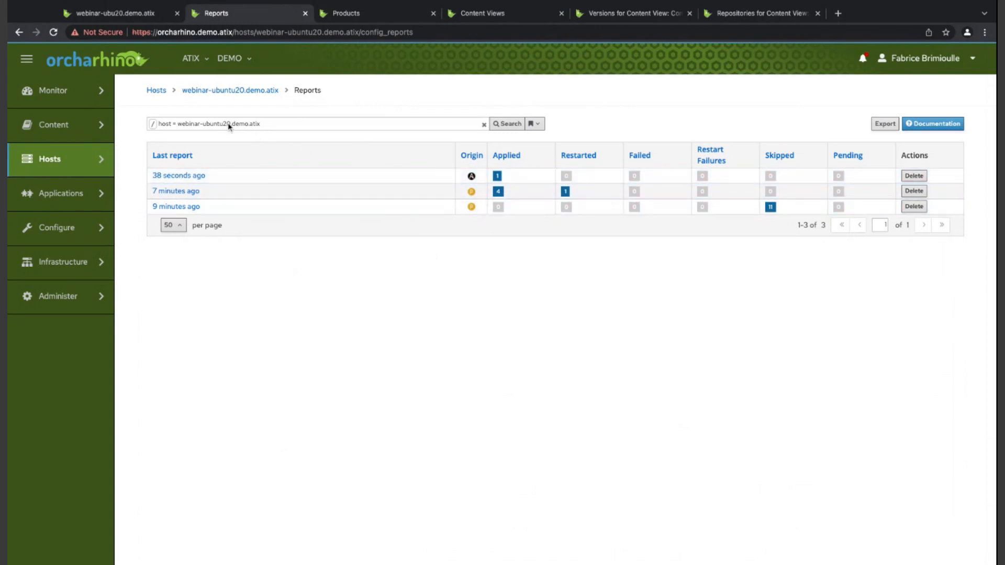
click(18, 31)
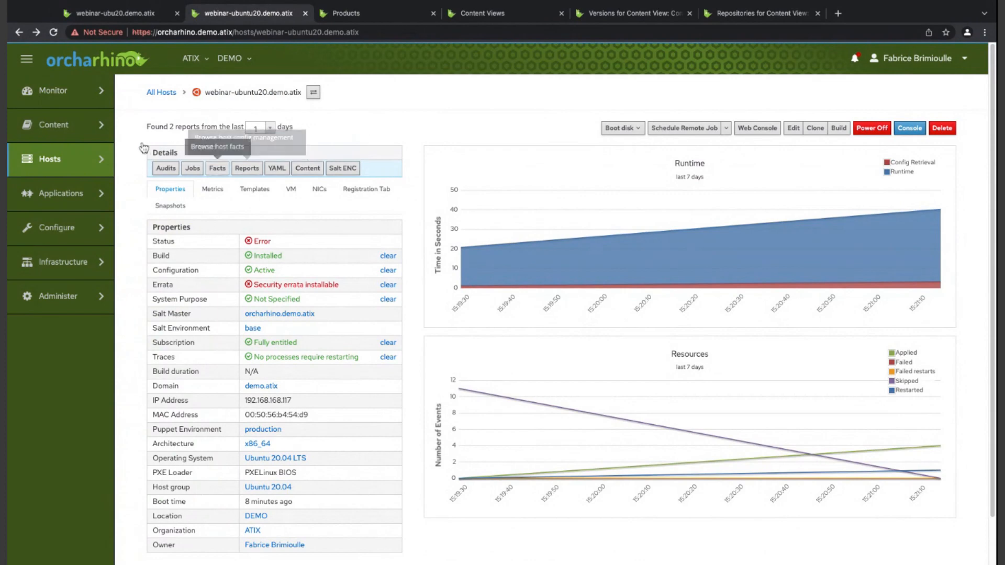
click(217, 168)
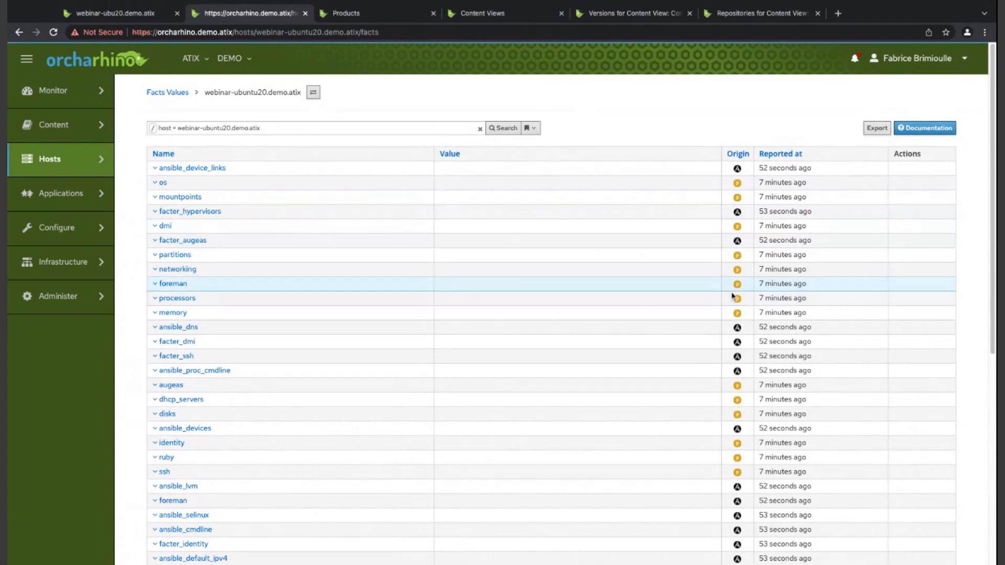
scroll(733, 296, down, 7)
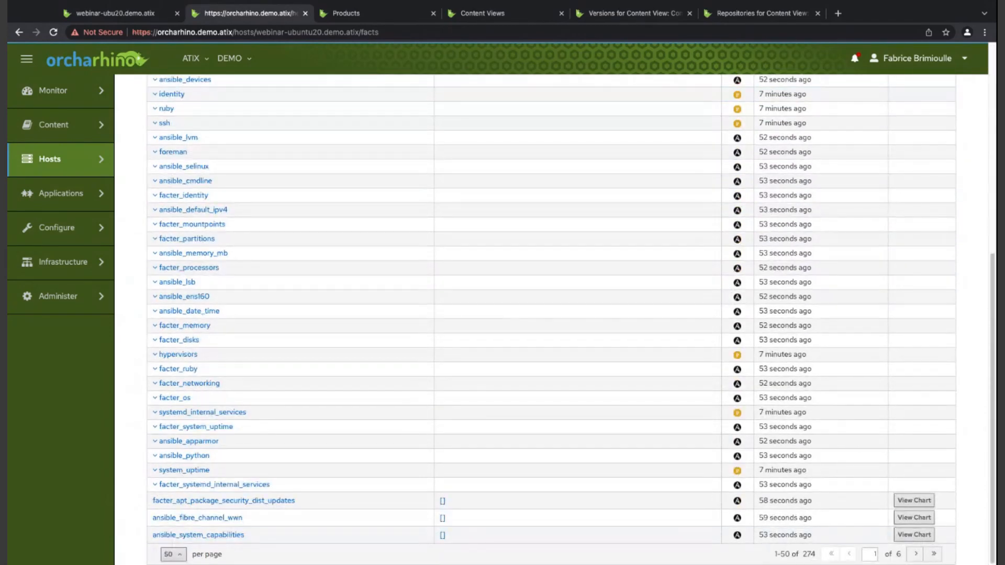
scroll(530, 353, up, 7)
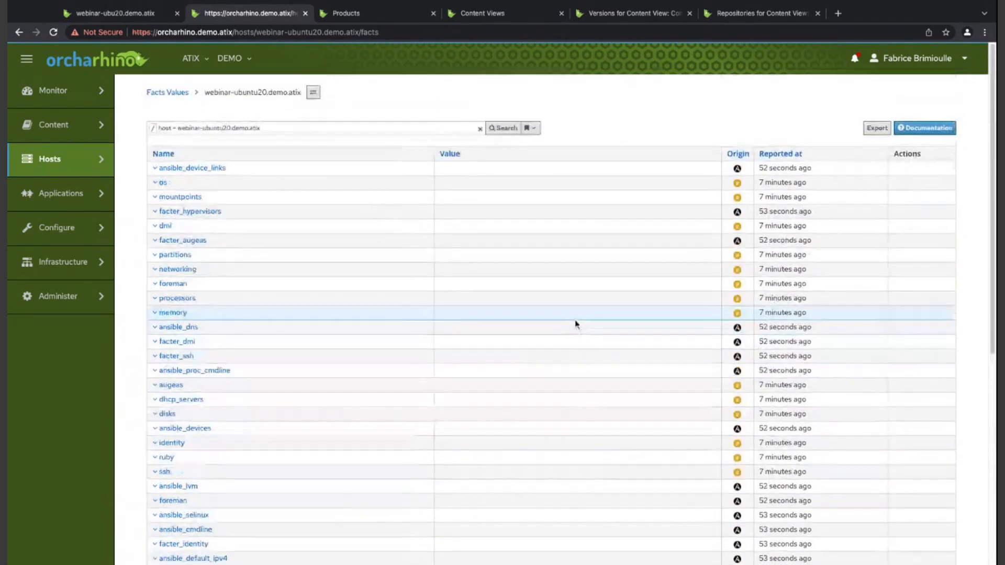
click(19, 32)
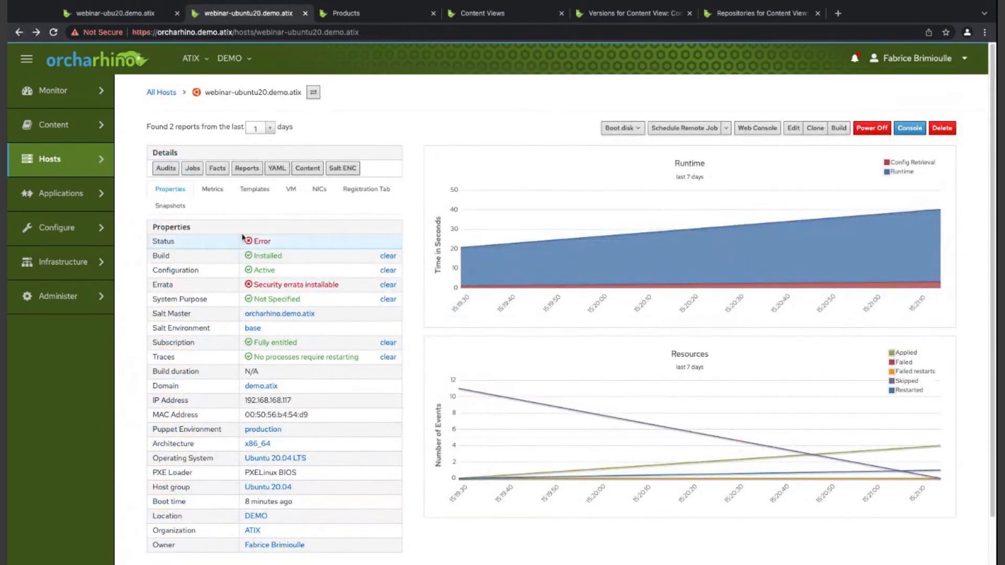
- Examine the host's report metrics, provisioning templates, virtual machine properties and network interfaces
click(212, 189)
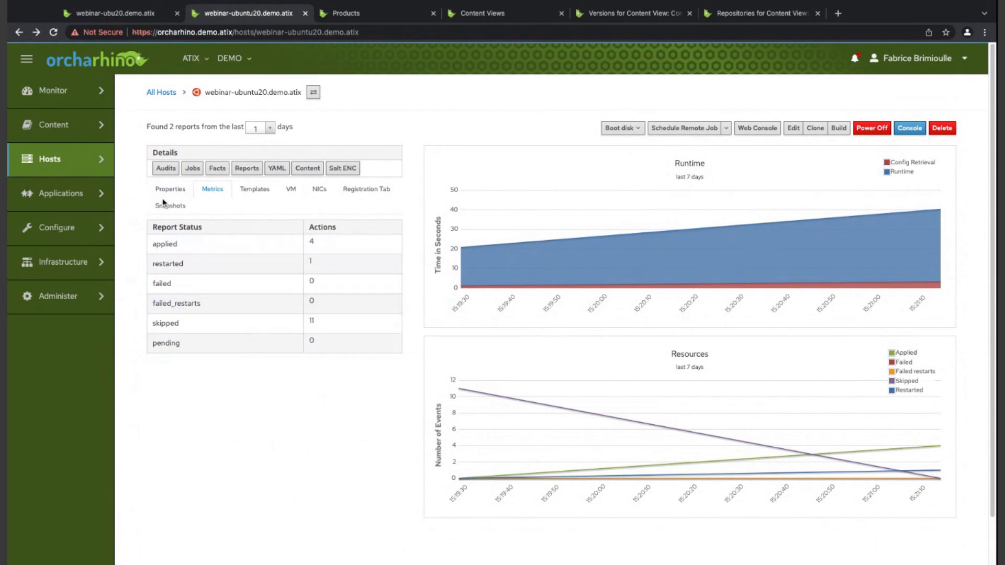
click(255, 189)
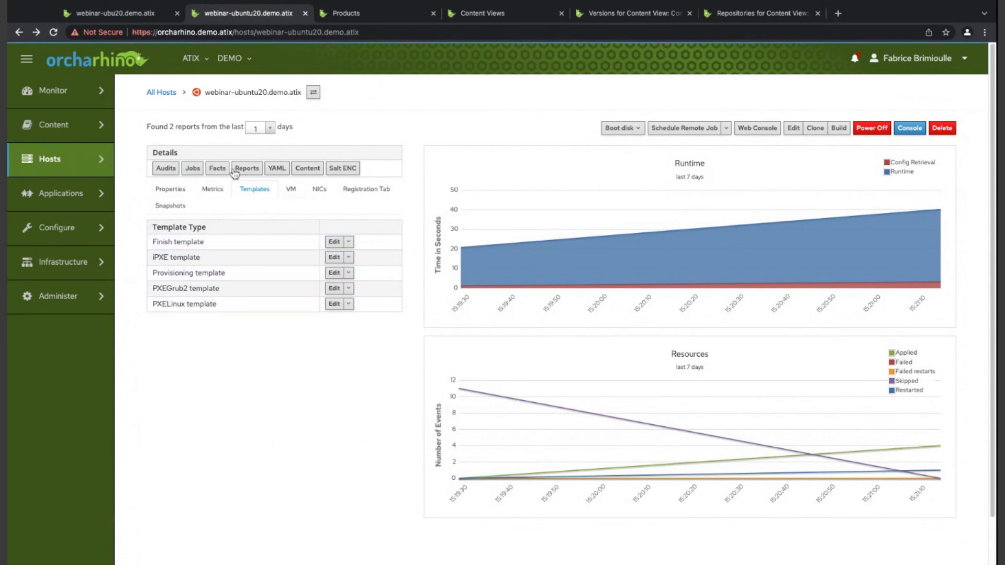
click(291, 189)
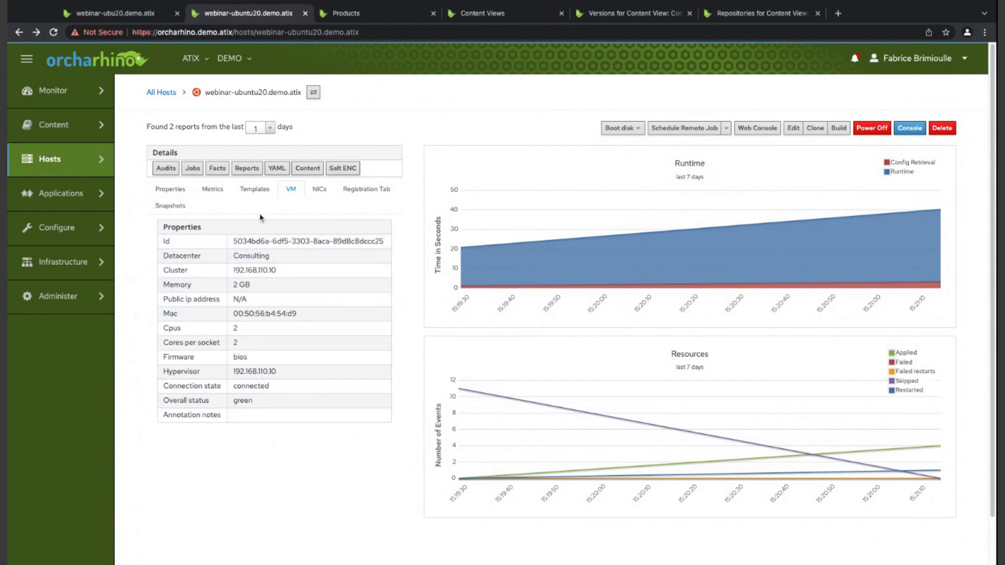
click(319, 189)
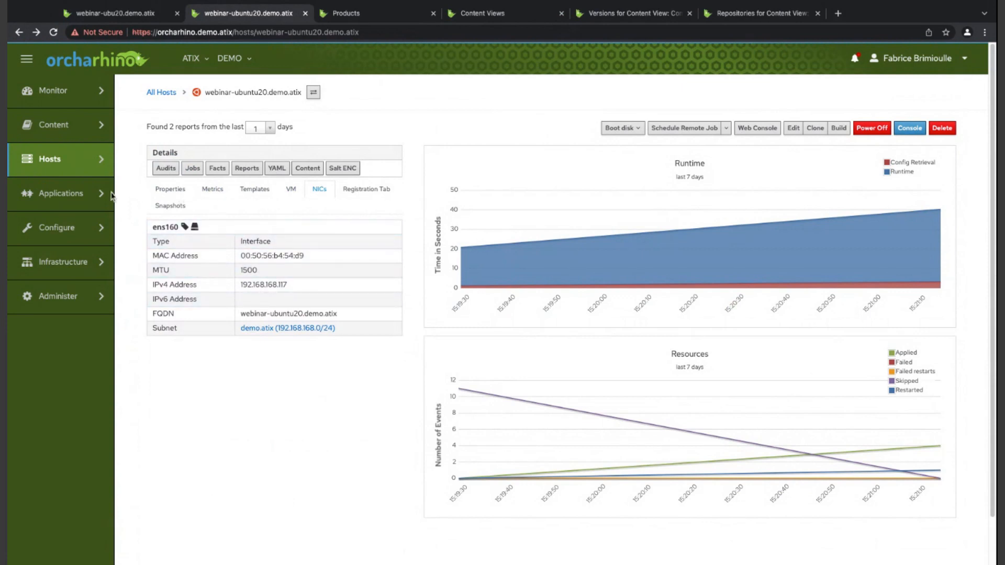
- Create a snapshot named test for the host webinar-ubuntu20.demo.atix, without description and without including RAM
click(183, 205)
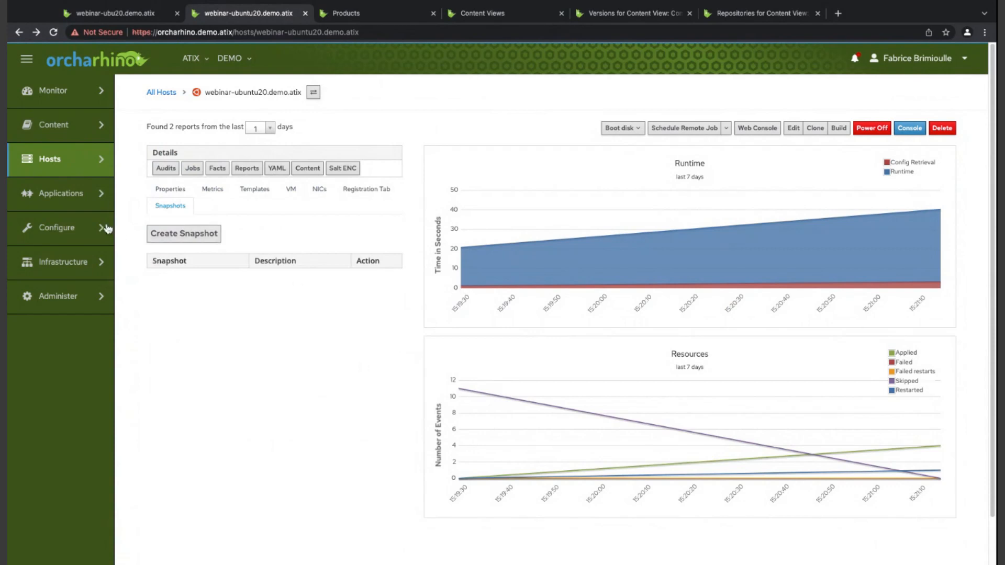
click(184, 233)
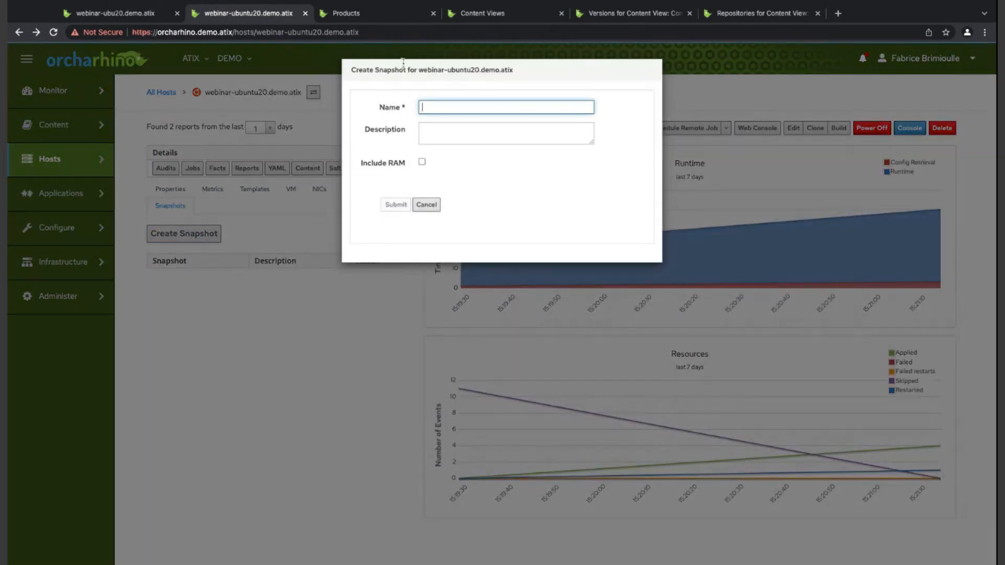
text(test)
click(483, 184)
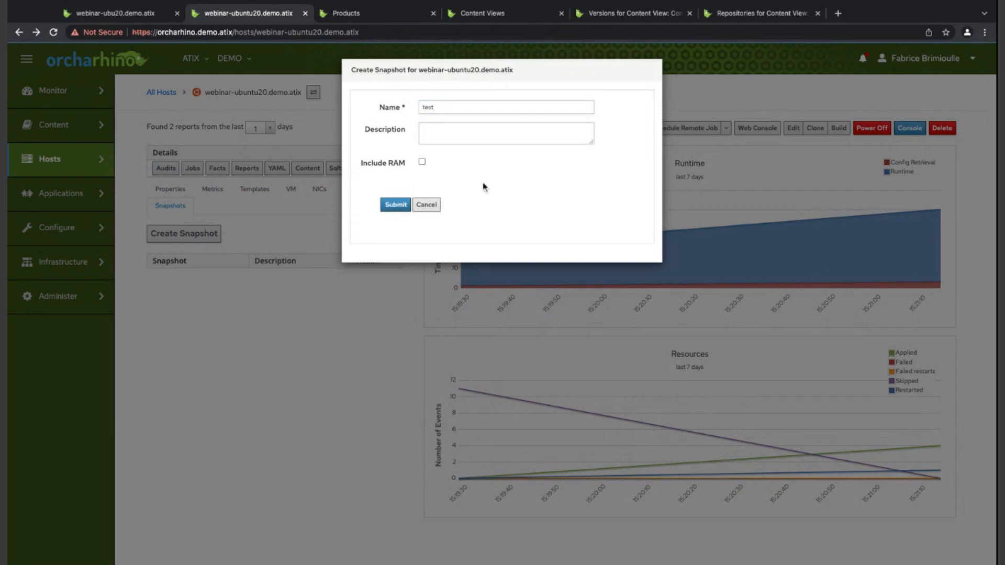
click(440, 135)
click(520, 203)
click(422, 162)
click(422, 161)
click(393, 209)
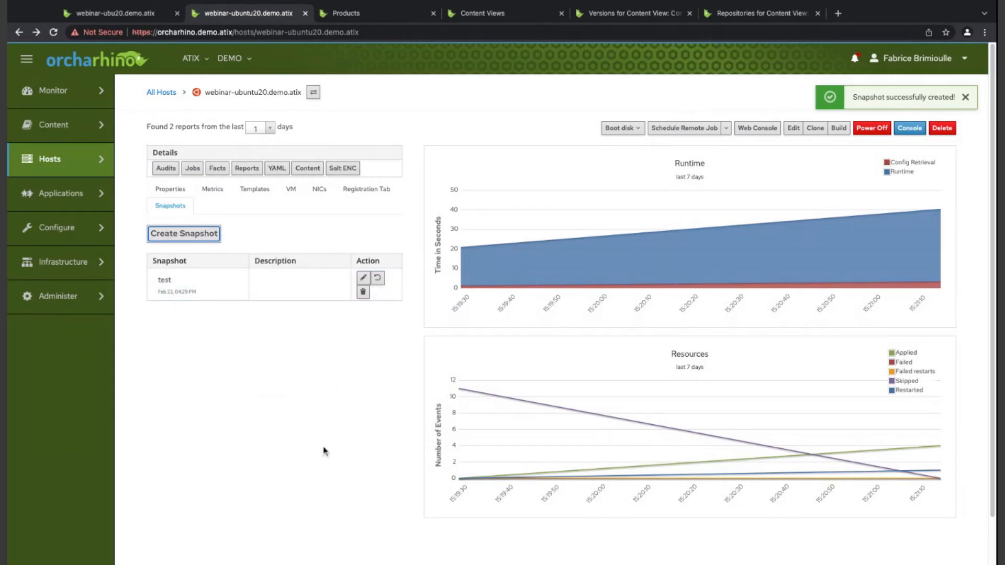
- Rename the host's snapshot to test2 and remove it from the host
click(325, 280)
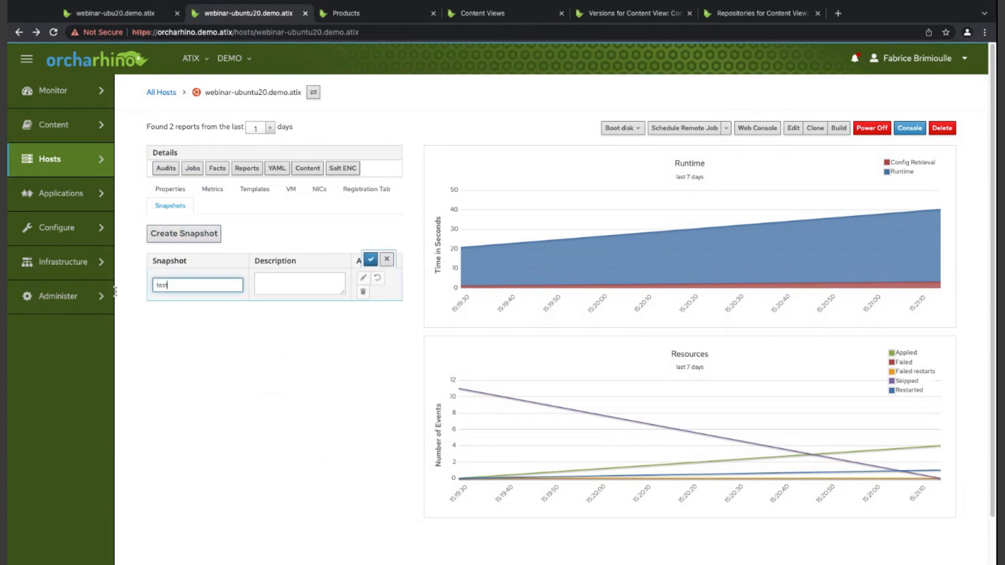
click(371, 259)
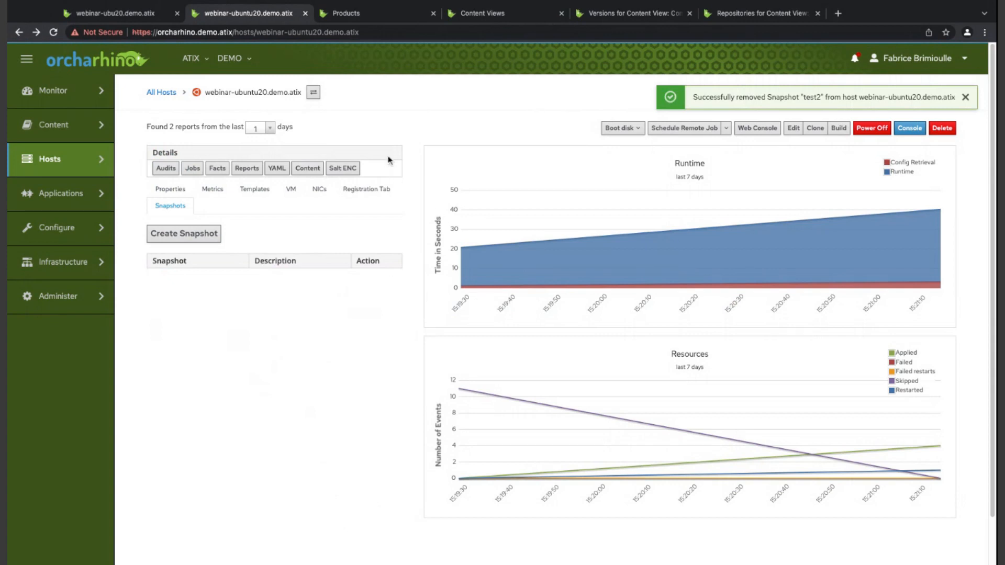
- Open the list of available report templates
mouse_move(54, 91)
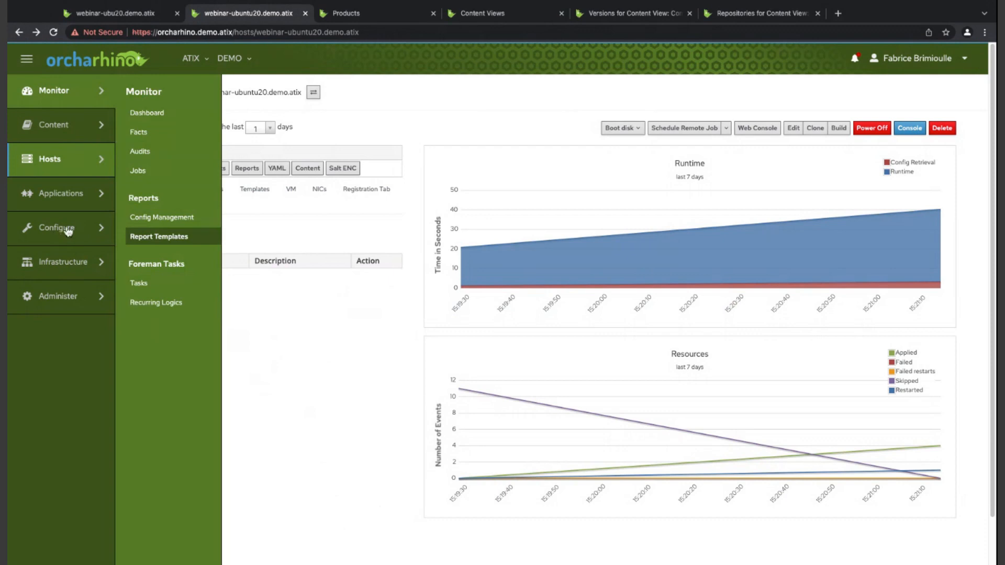
click(157, 237)
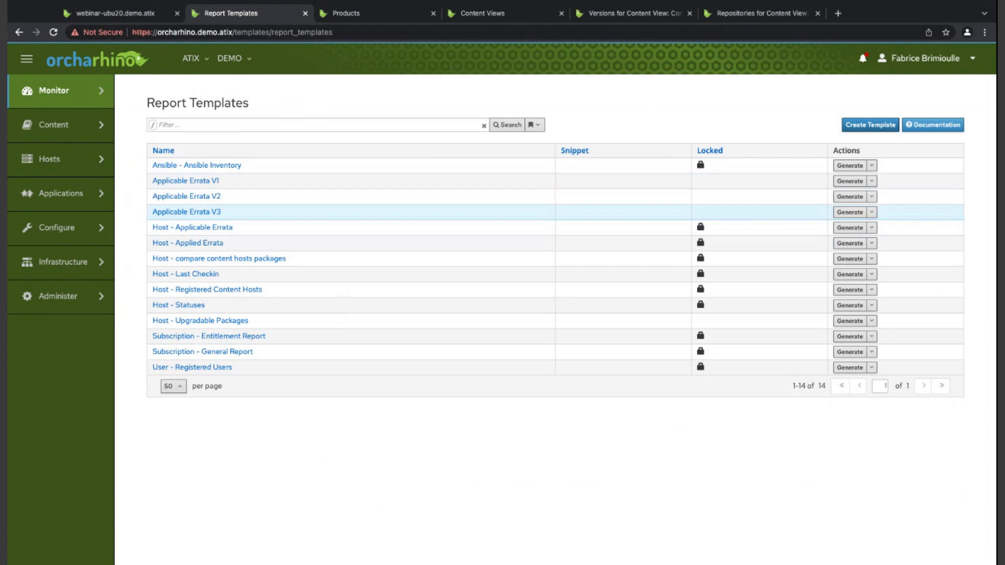
- Open the SUSE subscriptions, view the settings of the ATIX SUSE Account and leave them without saving
mouse_move(21, 121)
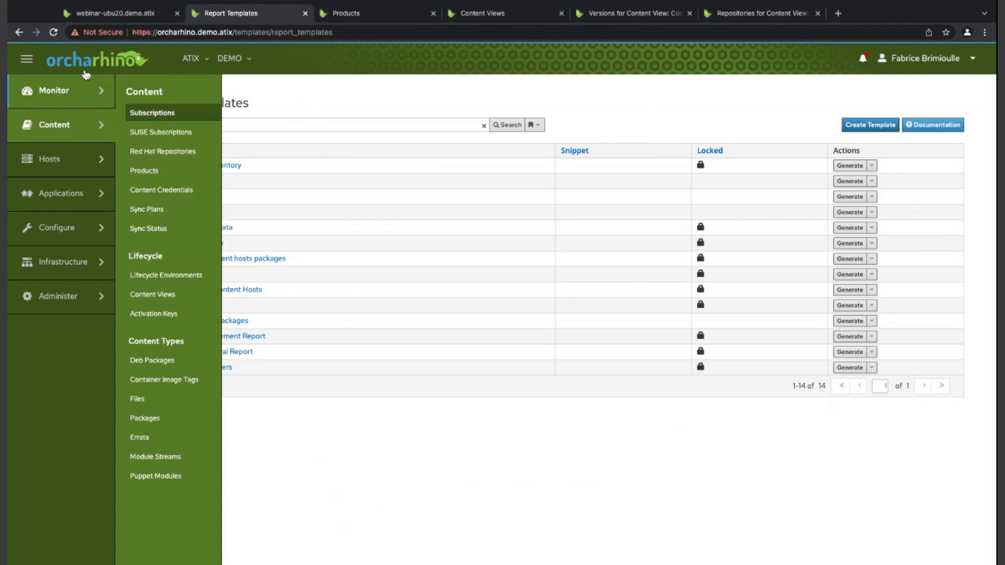
click(162, 132)
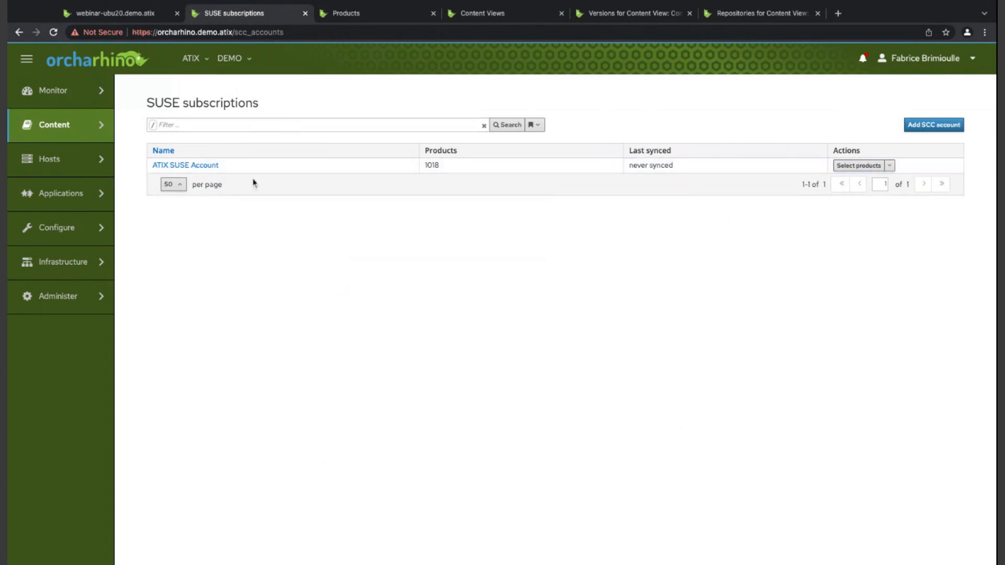
click(185, 165)
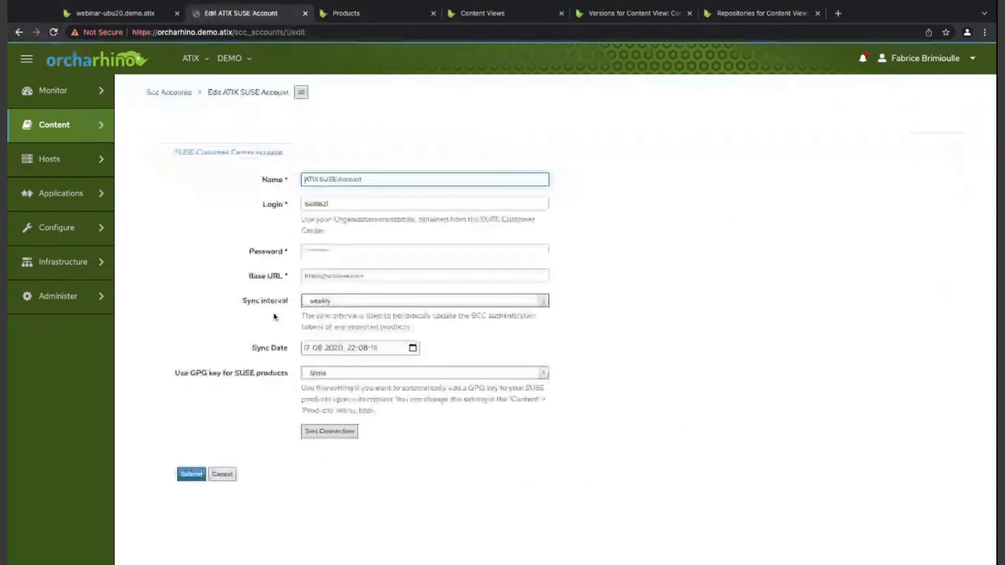
click(222, 474)
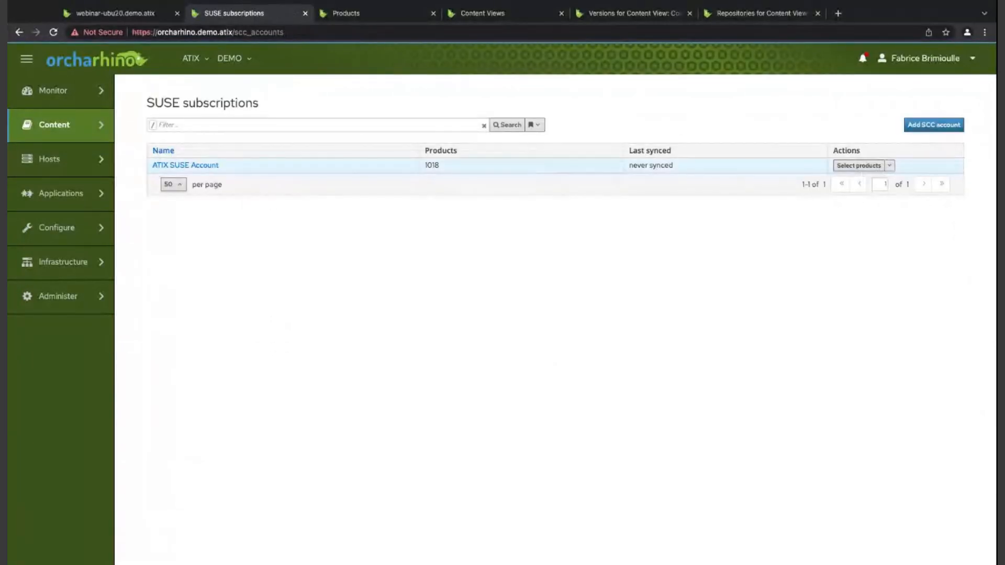
- Open the product selection for the ATIX SUSE Account, look through the SUSE product tree and submit the existing selection
click(889, 166)
click(909, 272)
click(960, 128)
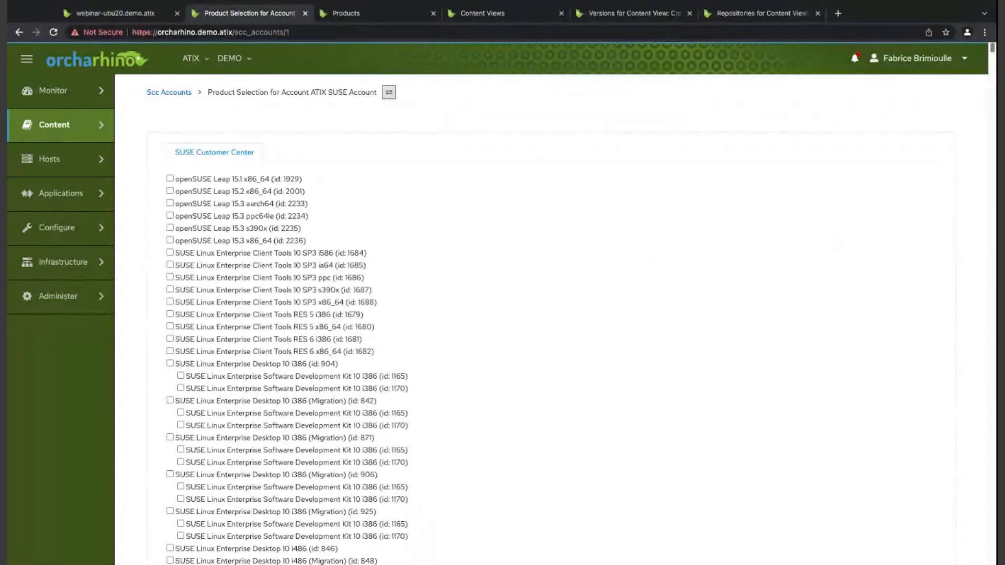
scroll(549, 319, down, 15)
scroll(549, 319, down, 20)
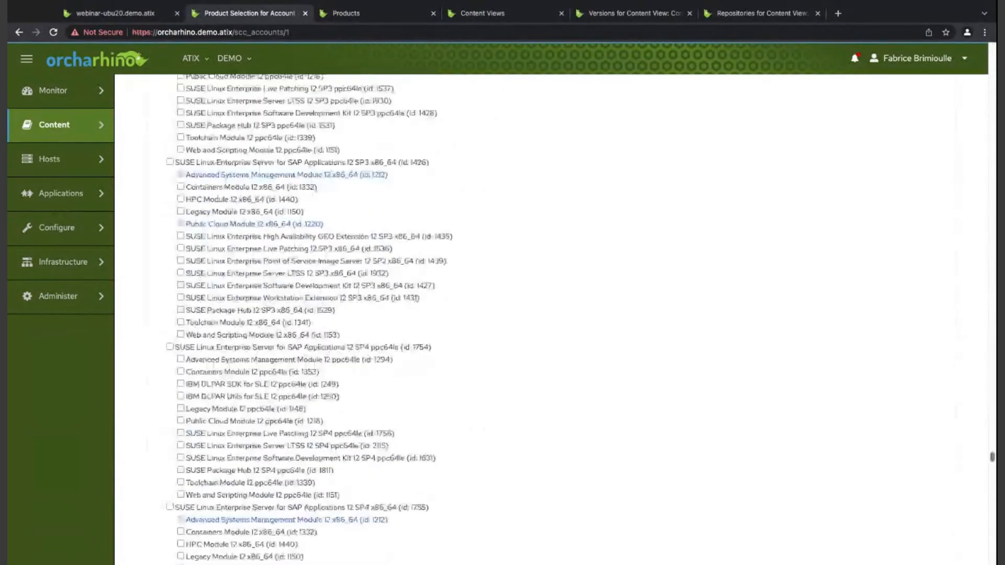
scroll(549, 319, down, 10)
scroll(550, 319, up, 6)
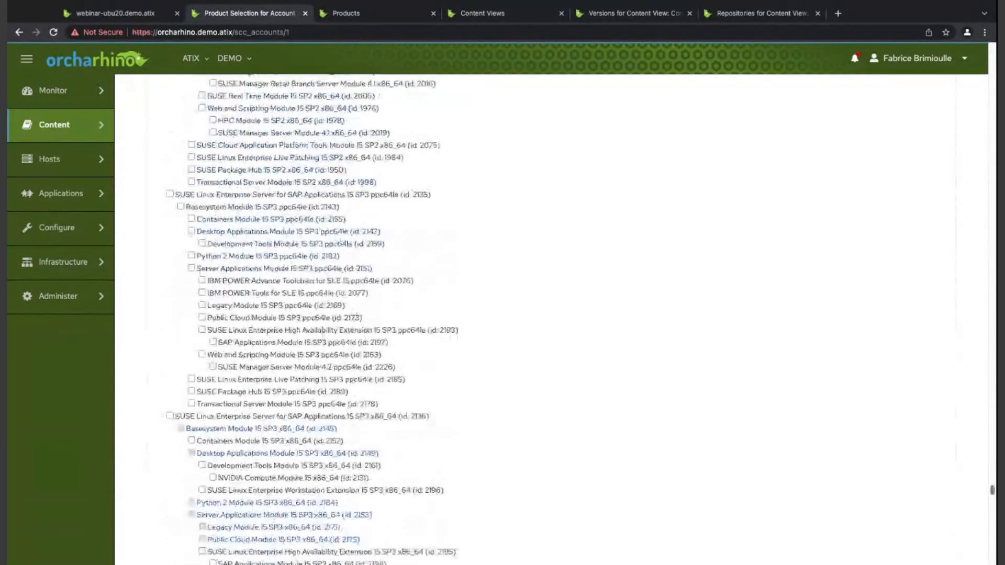
scroll(644, 418, down, 10)
scroll(661, 399, up, 4)
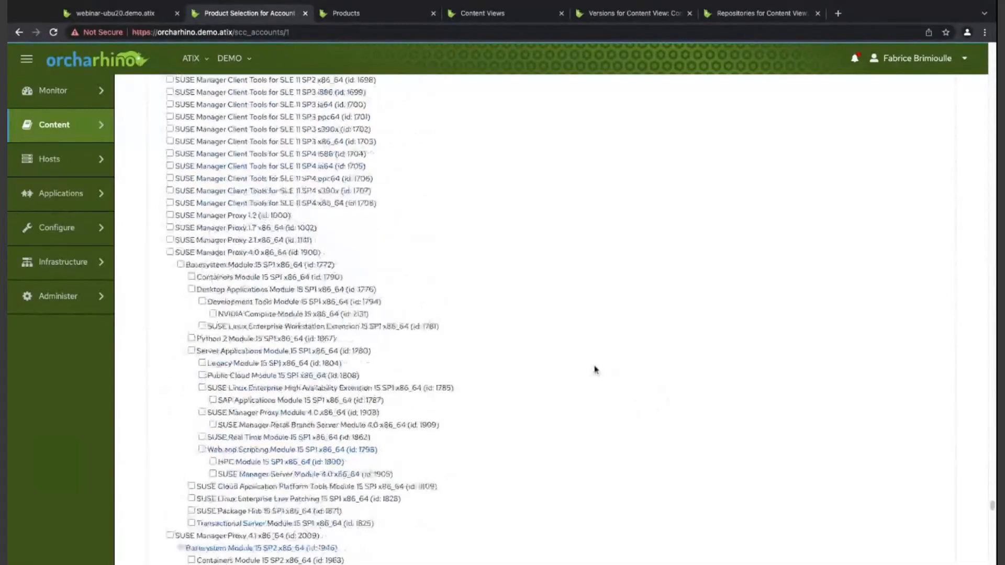
scroll(594, 370, up, 10)
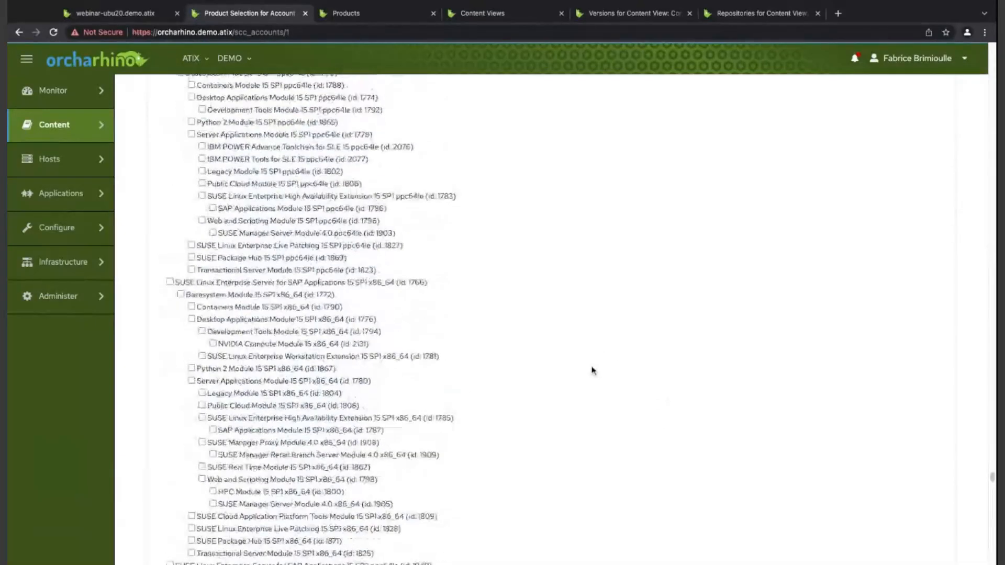
scroll(593, 371, up, 8)
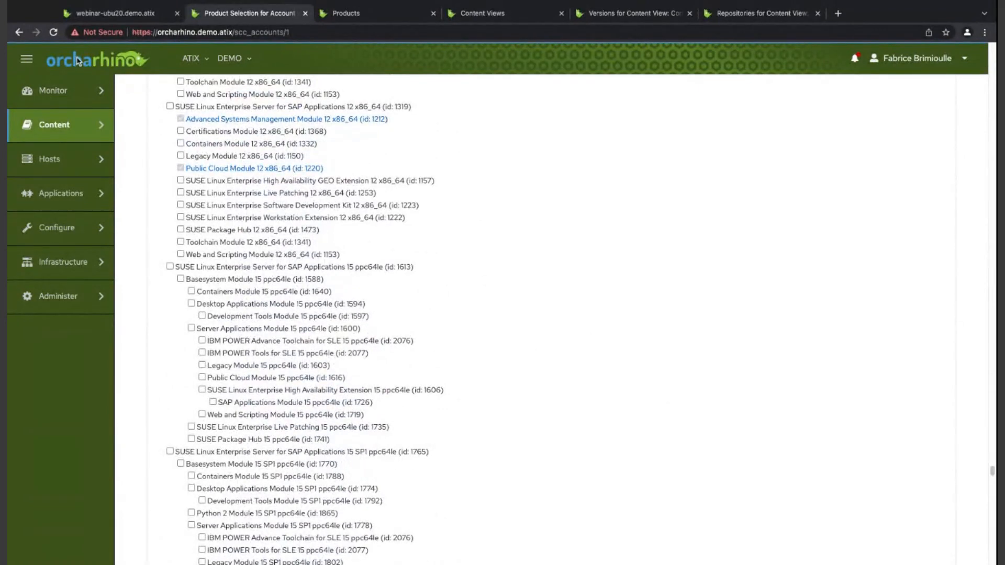
scroll(834, 319, down, 20)
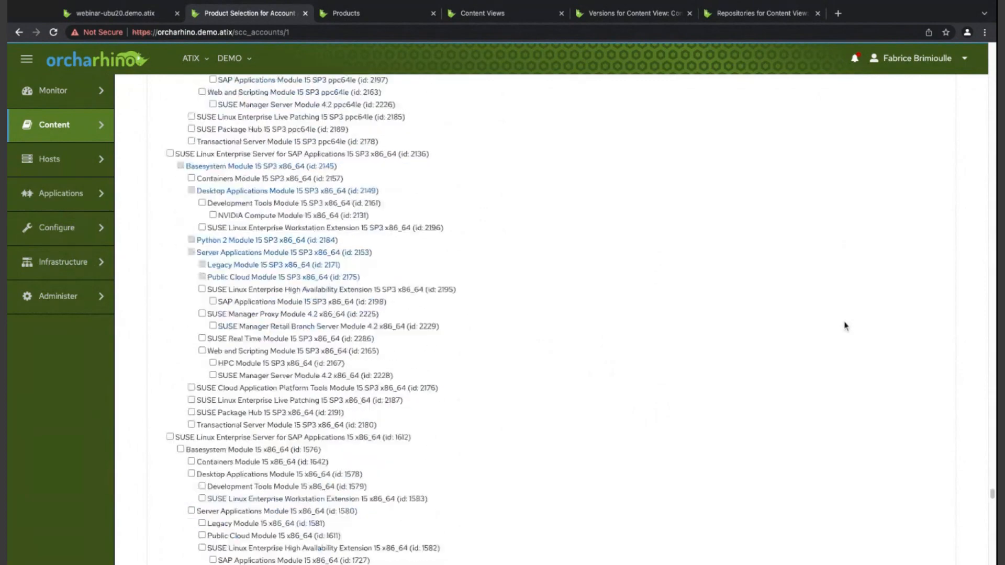
scroll(844, 326, down, 15)
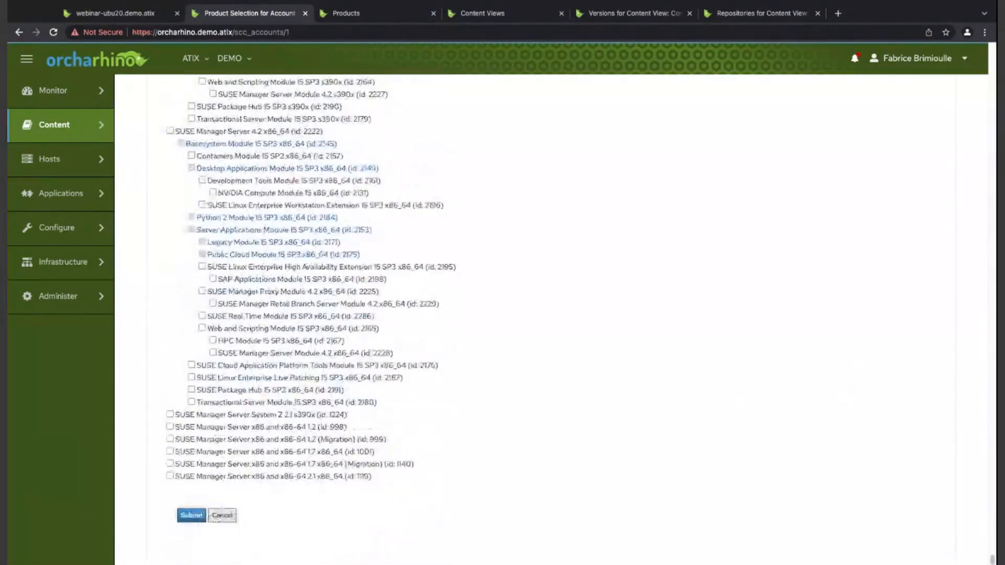
click(191, 516)
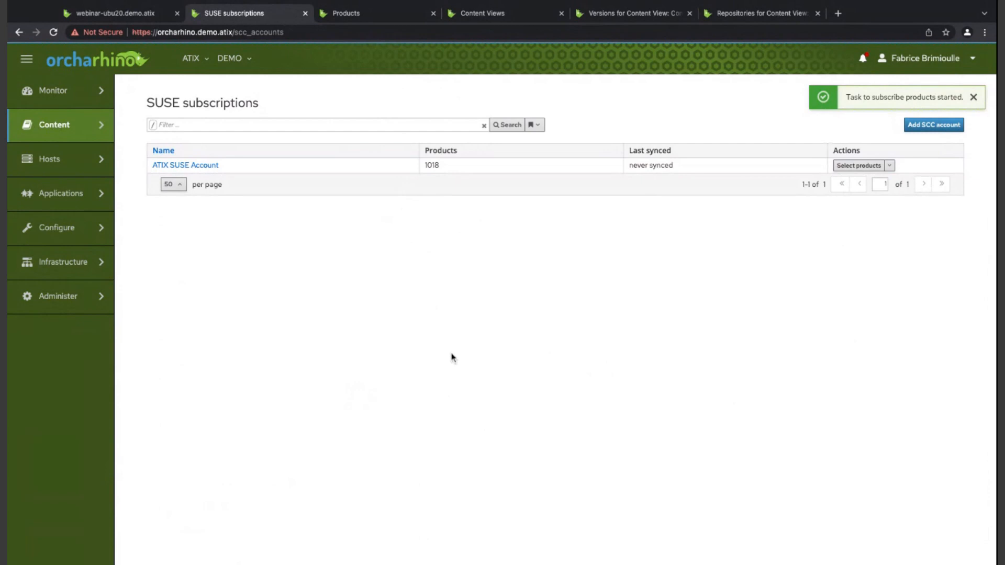
- Open the Subscriptions page, view the Red Hat manifest management settings and close them
mouse_move(60, 125)
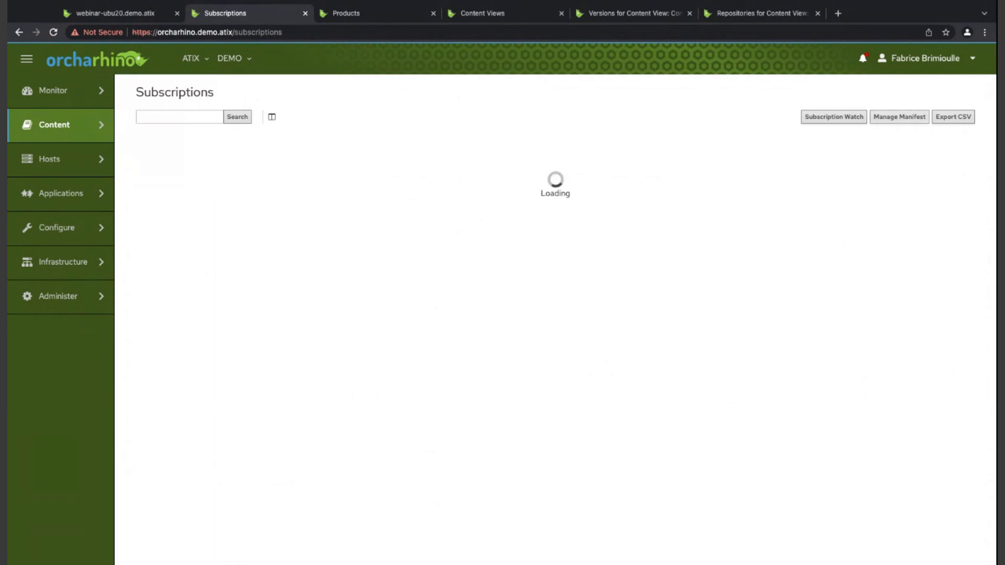
click(899, 117)
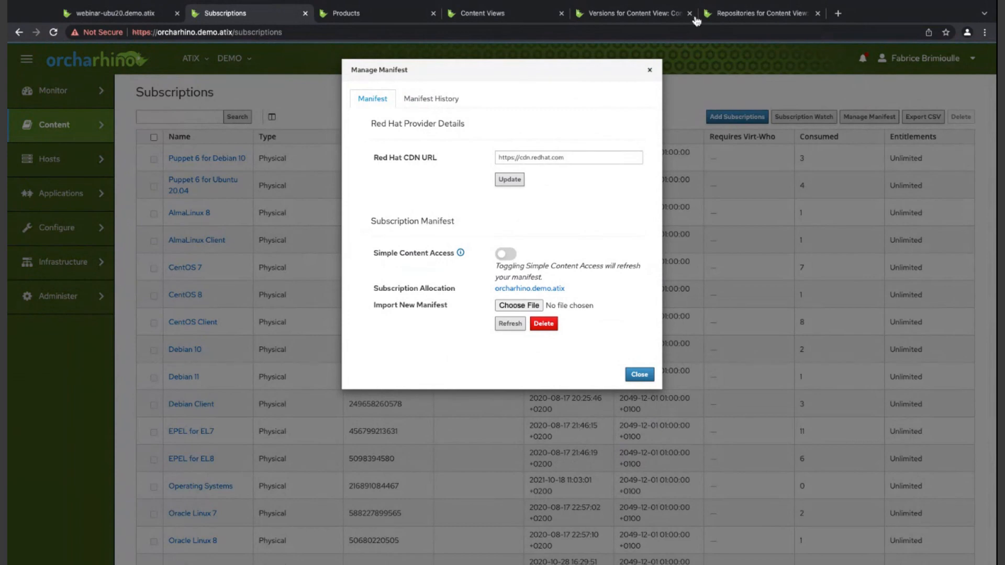
key(Escape)
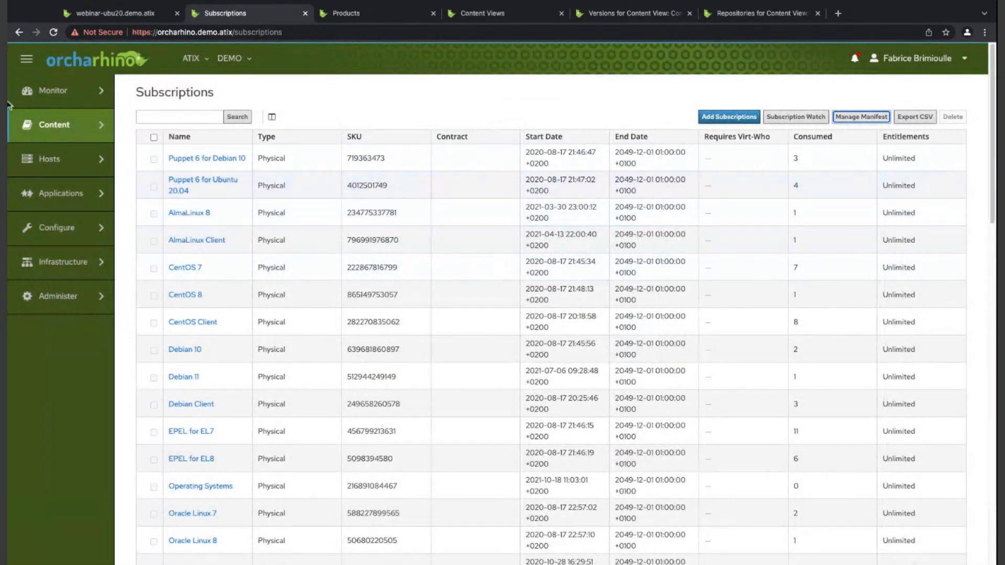
- Open the Red Hat Repositories page and look through the available and enabled repositories
mouse_move(52, 125)
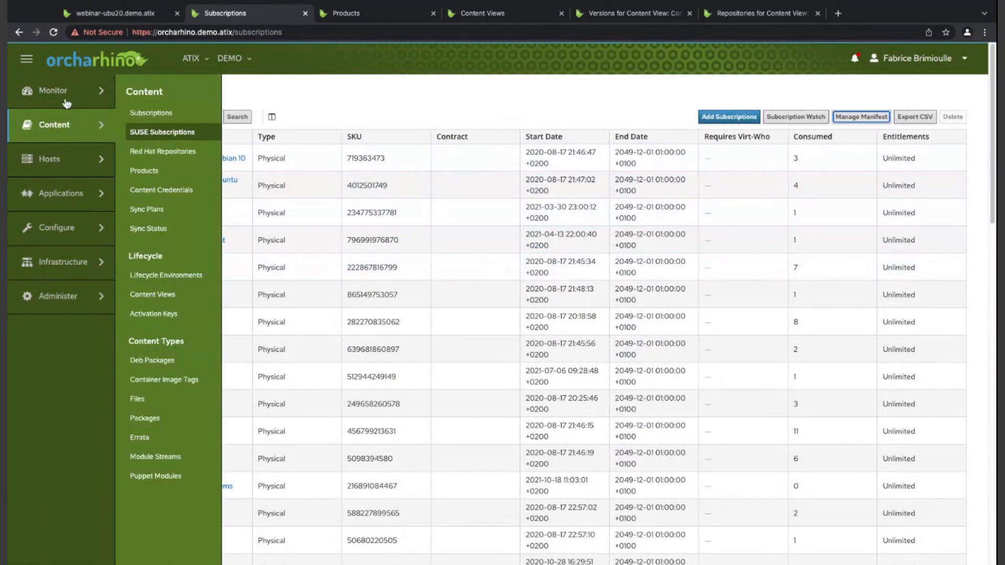
click(163, 152)
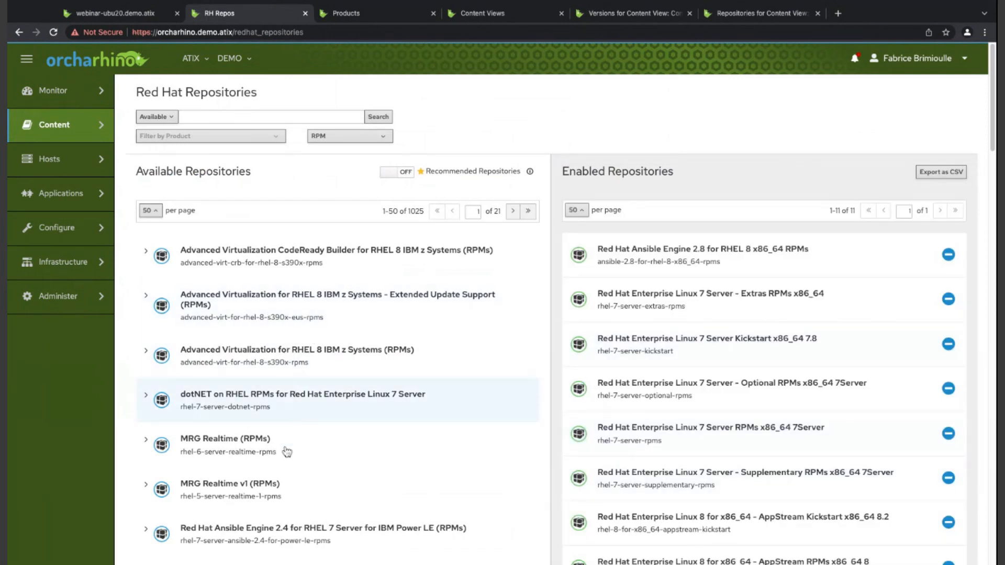
scroll(285, 450, down, 3)
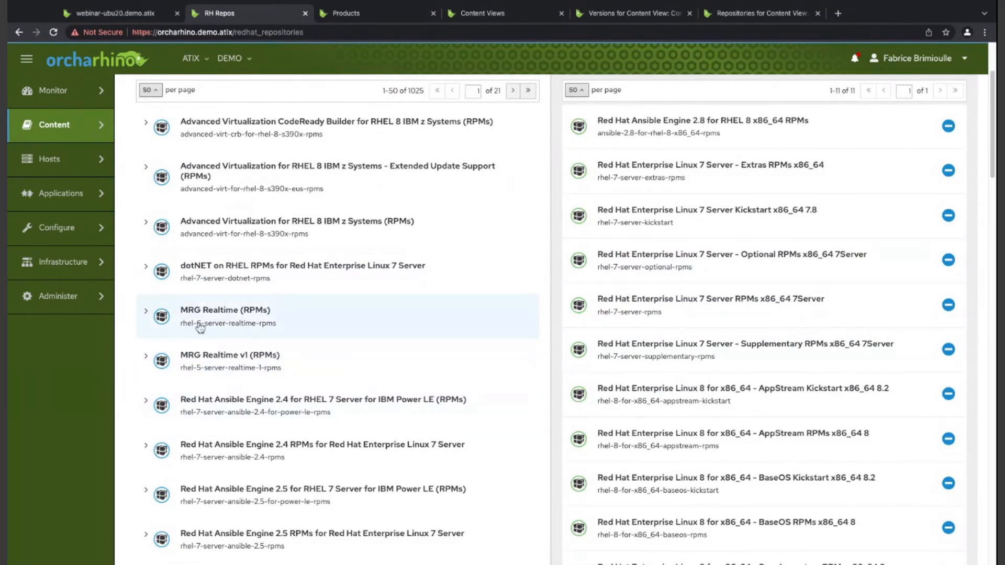
scroll(207, 337, up, 3)
- Open the errata list, select the BusyBox vulnerabilities erratum USN-5179-1 and start applying it to content hosts
mouse_move(60, 125)
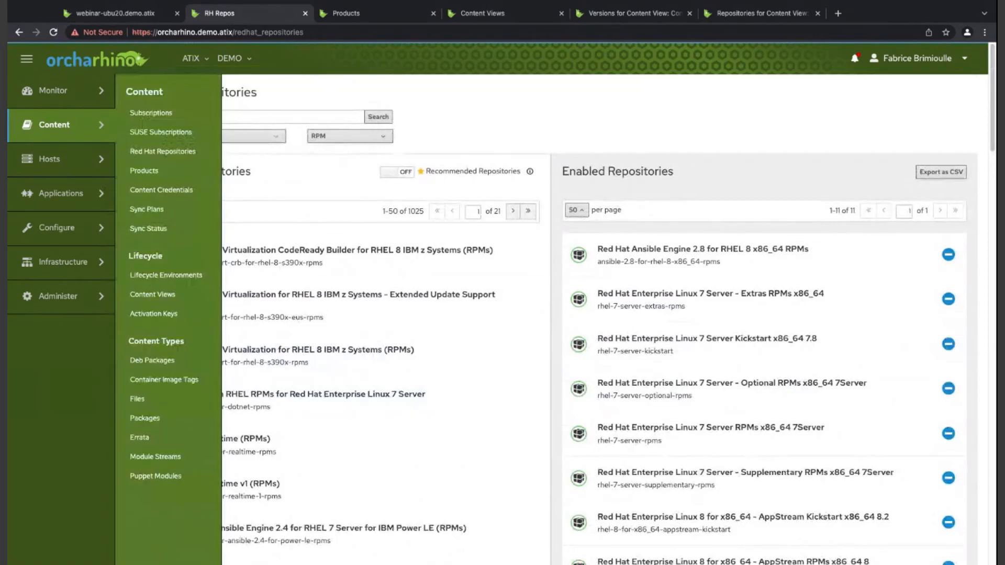
mouse_move(58, 159)
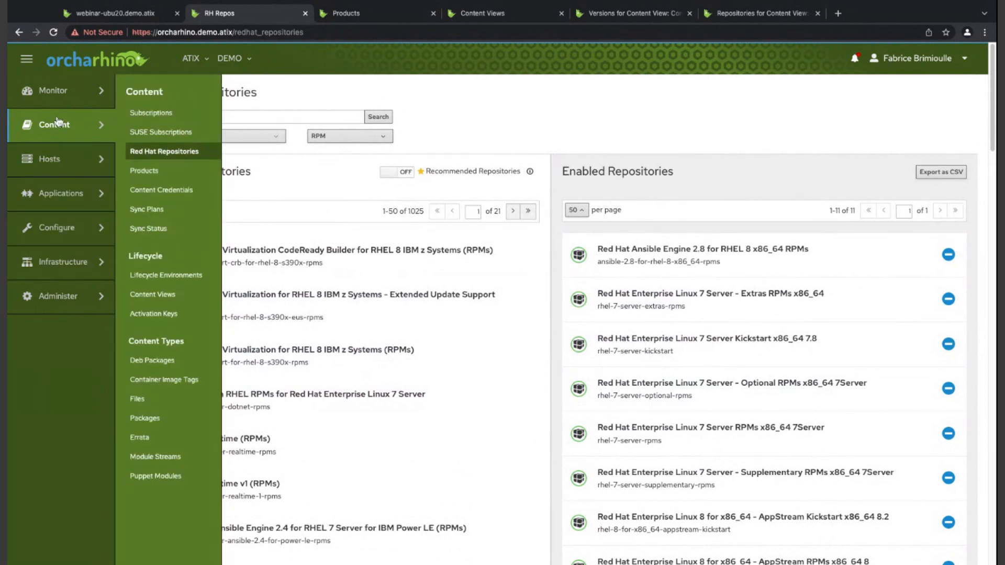
click(139, 437)
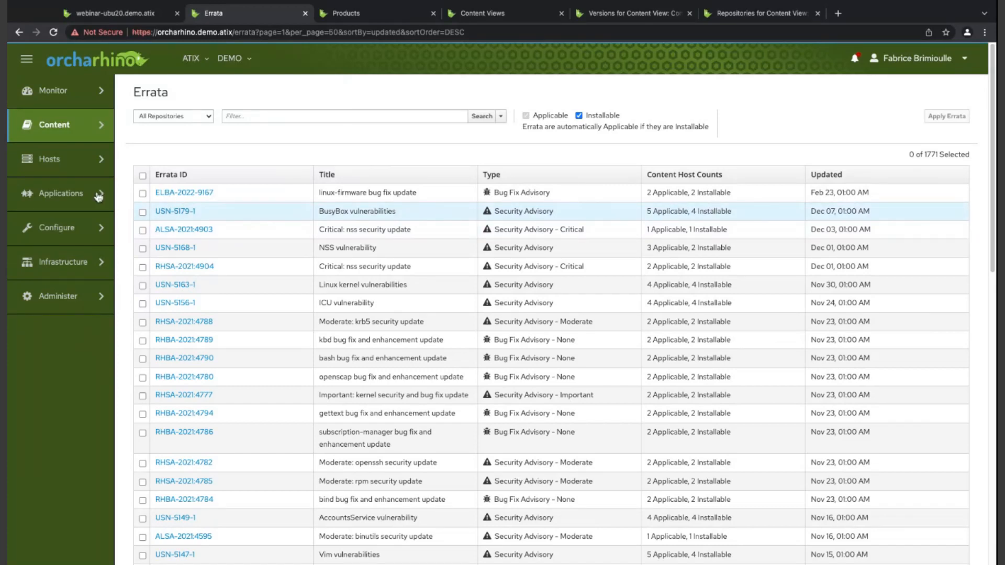
click(142, 212)
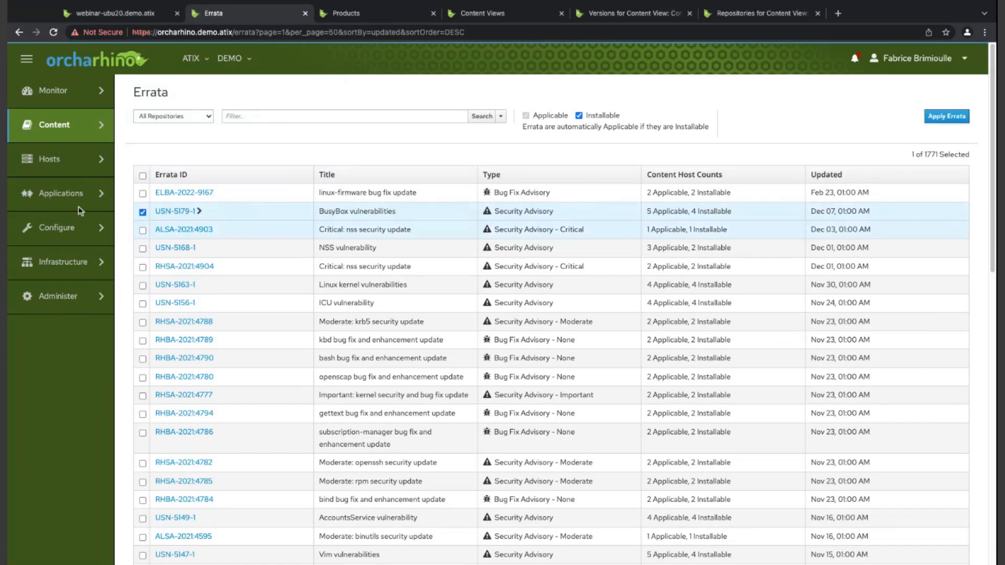
click(947, 116)
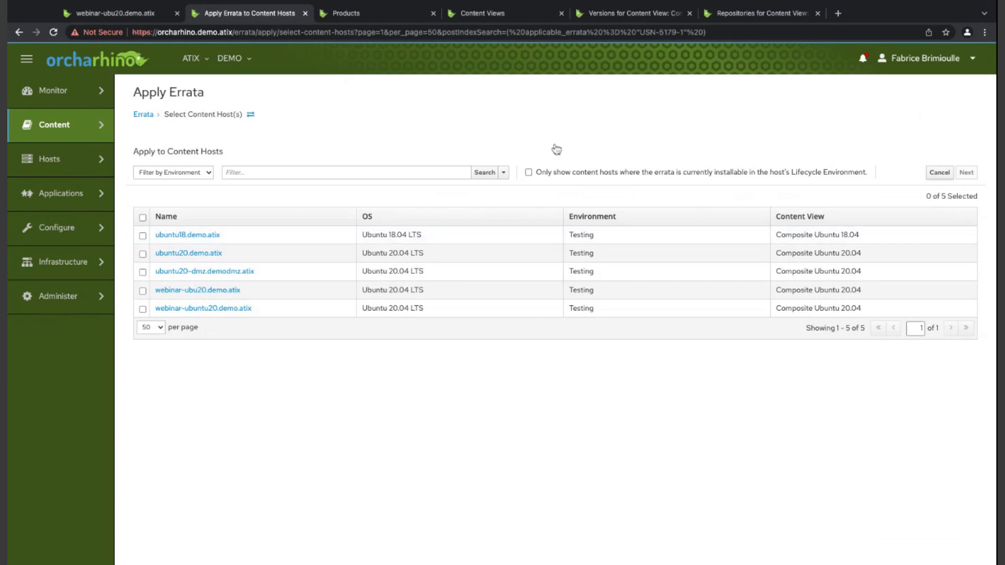
- Check which hosts can currently install the erratum, remove that restriction and select all listed content hosts for it
click(529, 172)
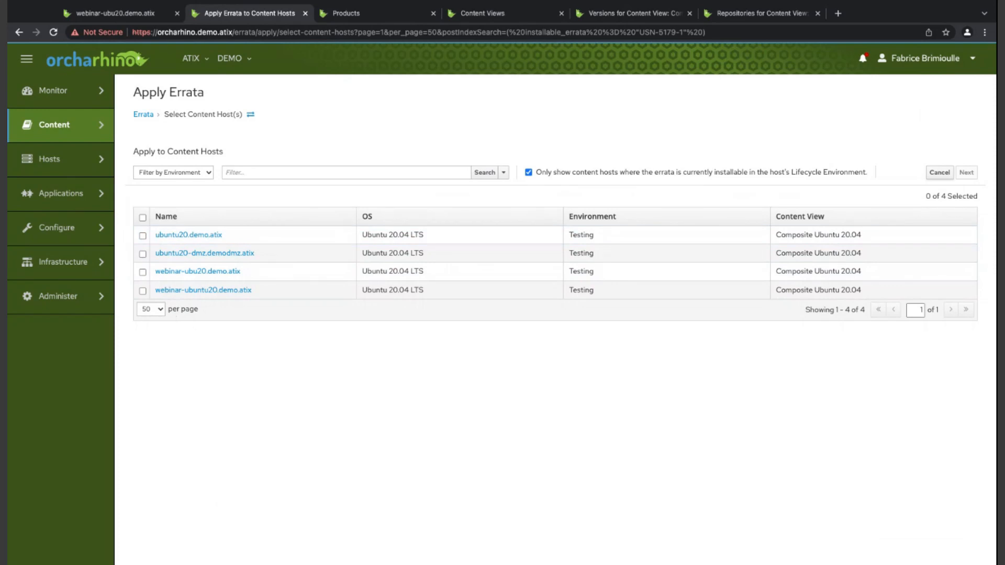
click(529, 173)
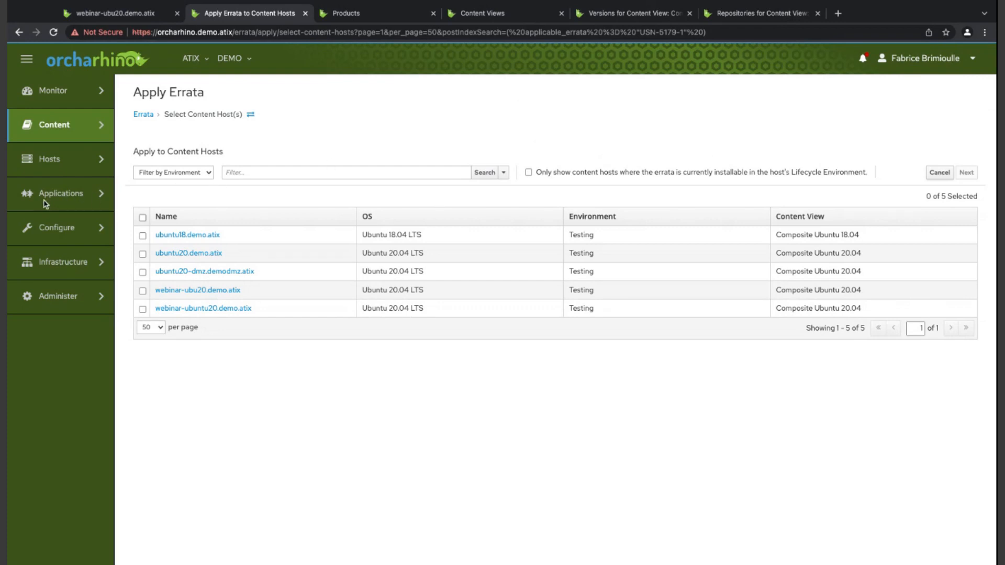
click(143, 217)
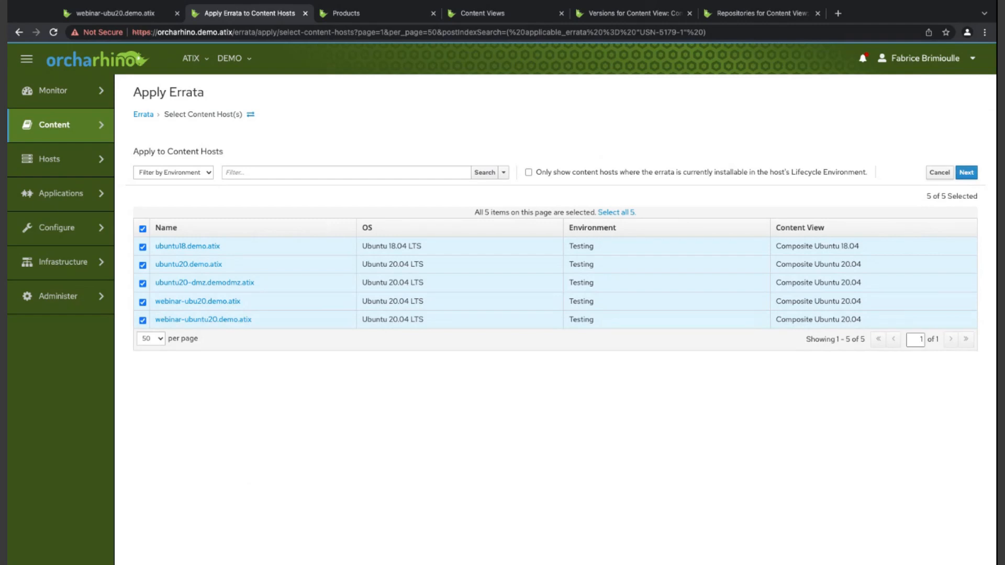
- Confirm the erratum for the selected hosts, with errata applied to content hosts immediately after publishing the new Composite Ubuntu 18.04 version
click(966, 172)
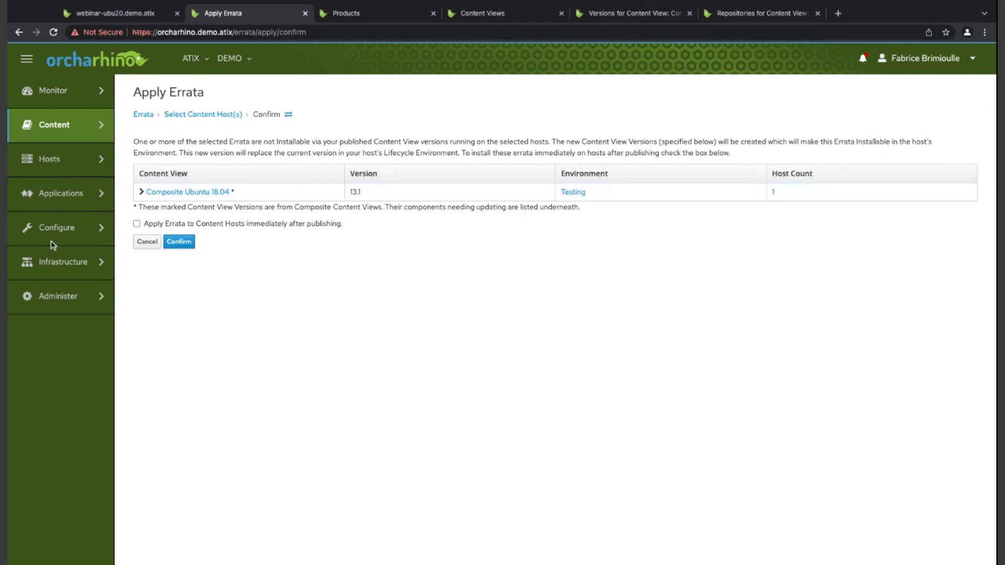
click(137, 224)
click(179, 241)
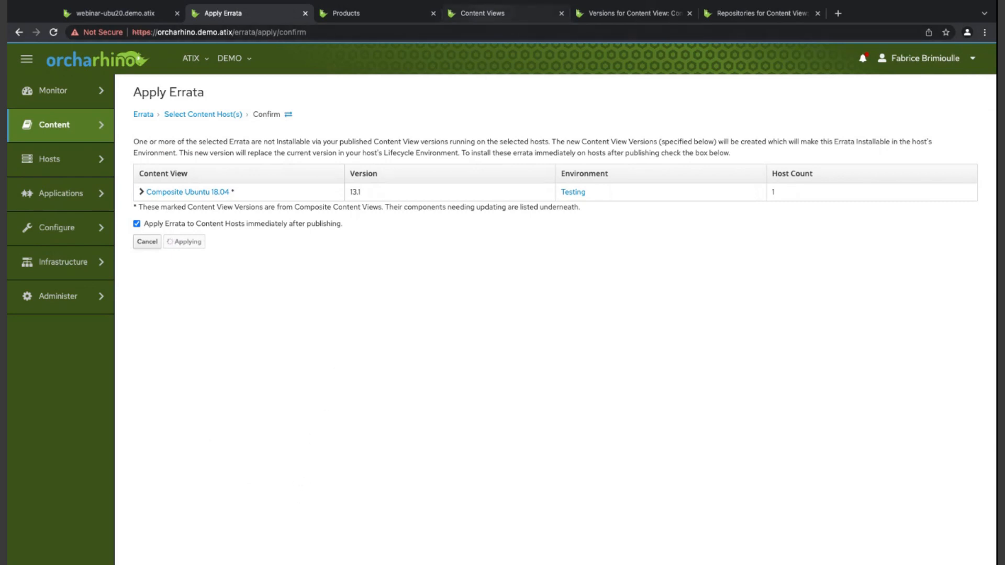
- Reload the Composite Ubuntu 20.04 versions page and close the browser tabs for the content views list and repositories
click(482, 13)
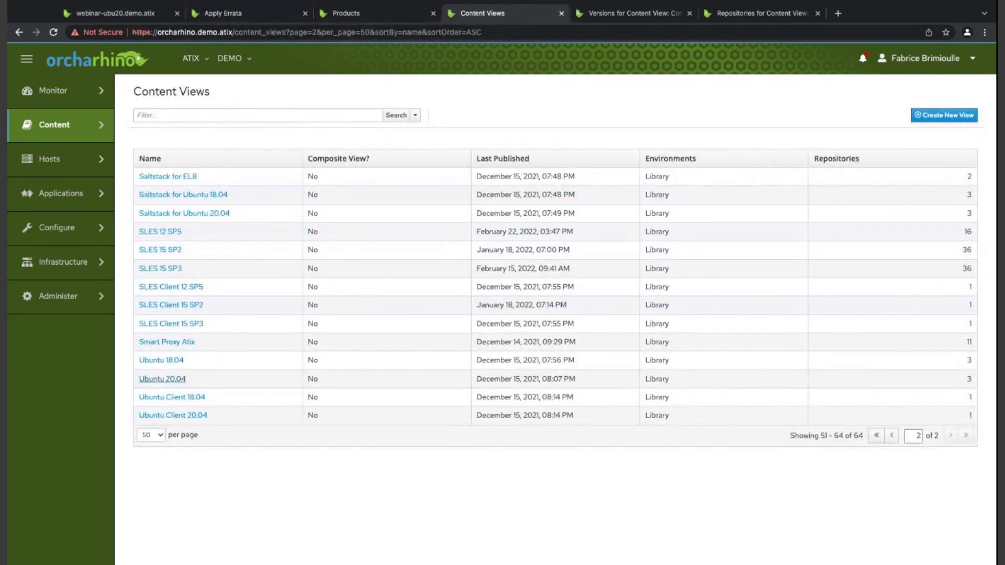
click(20, 32)
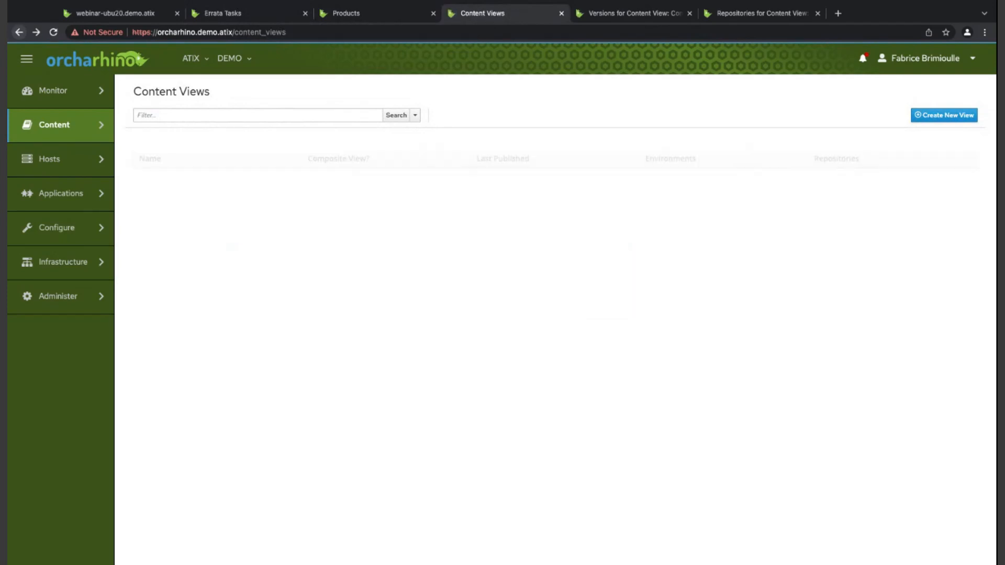
click(640, 14)
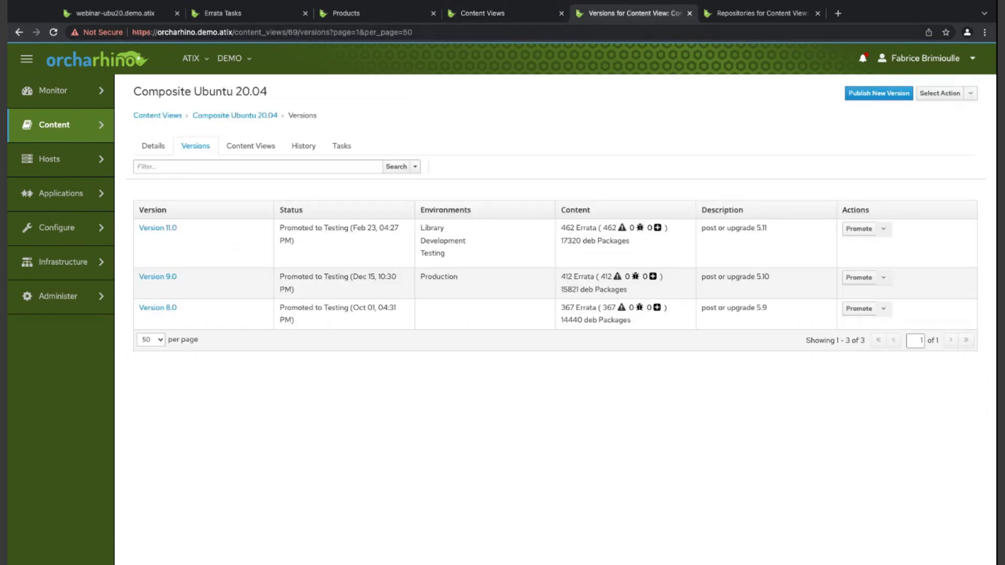
click(53, 32)
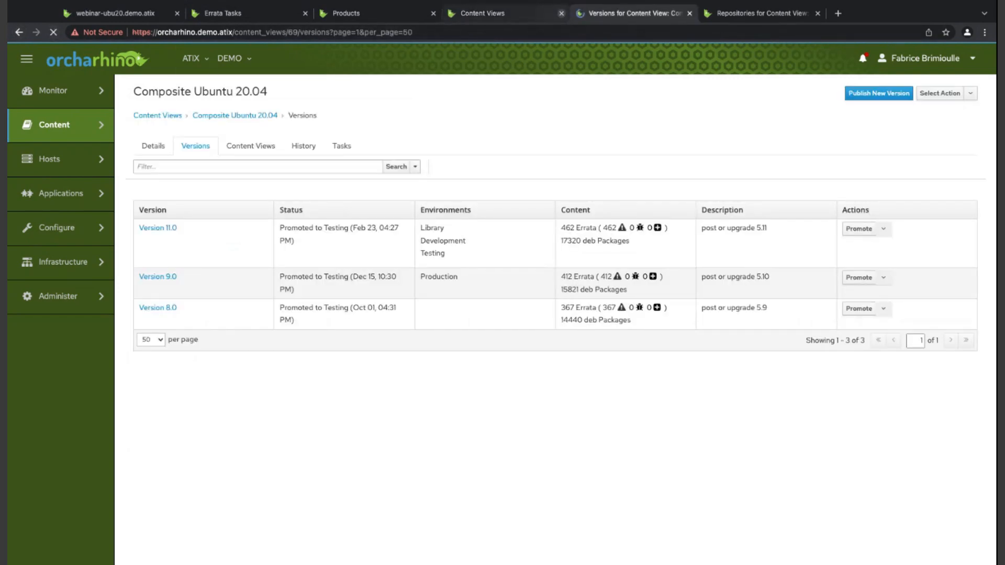
click(562, 14)
click(689, 13)
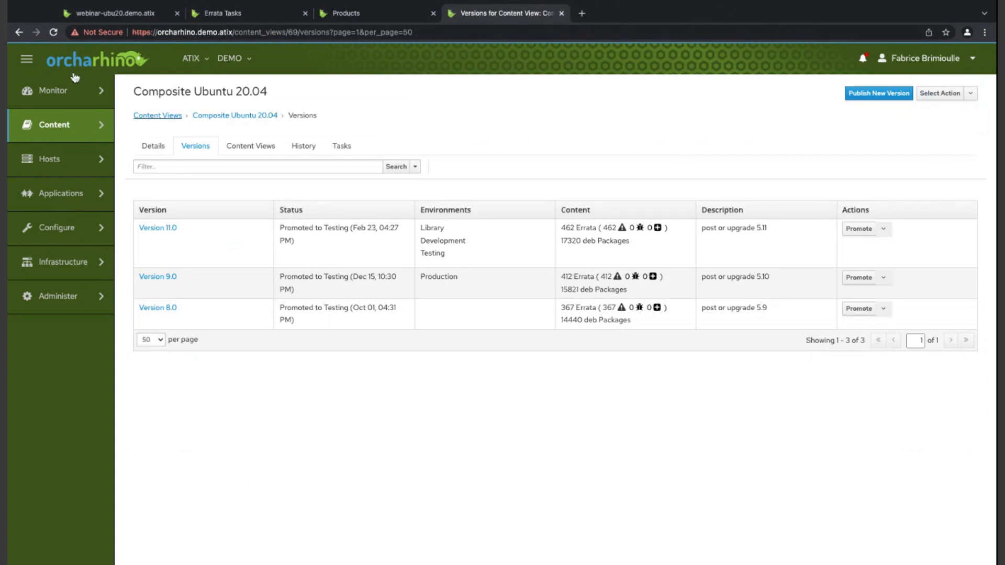
- Search the content views for "ubuntu 18" and open the versions of Composite Ubuntu 18.04
click(157, 116)
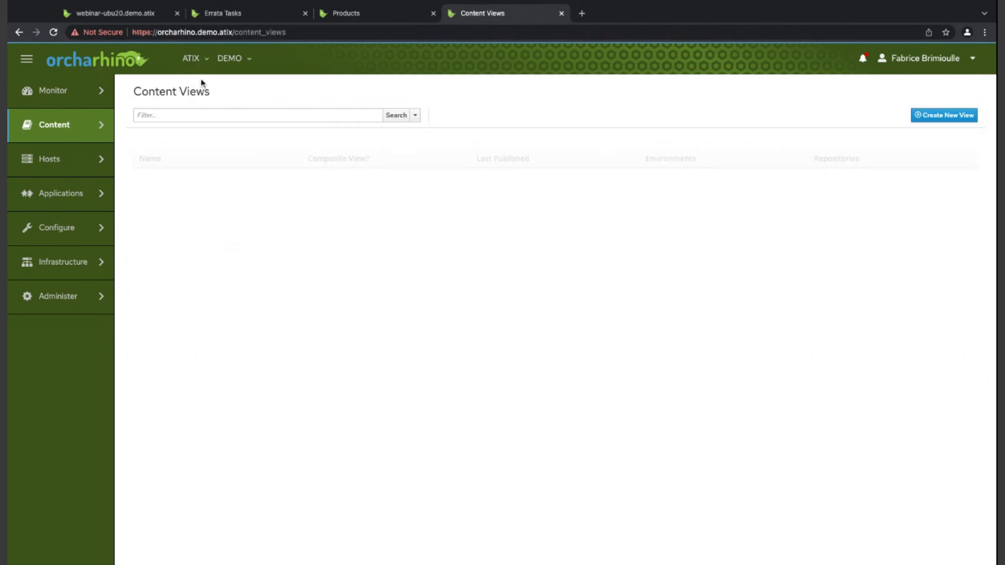
text(ubunt)
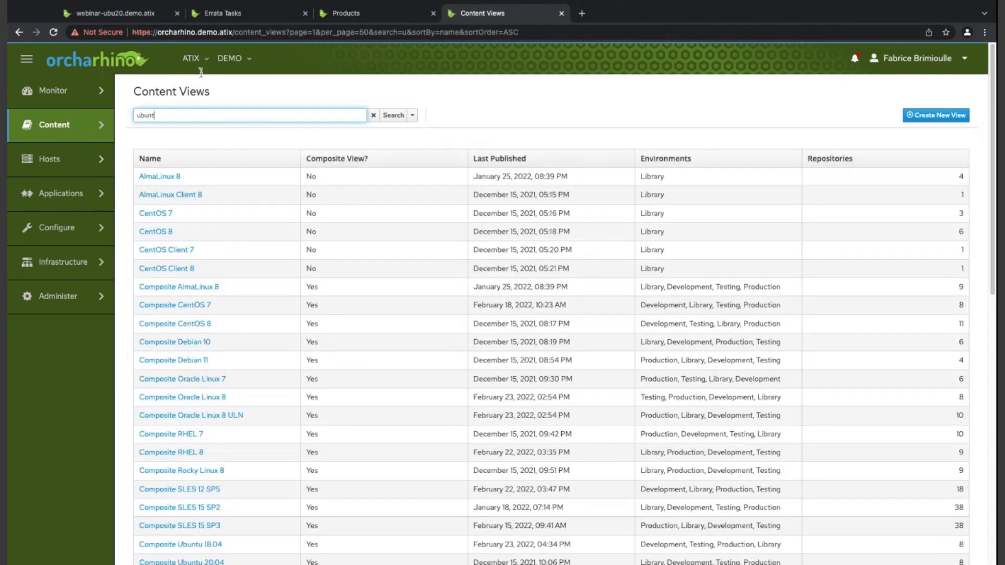
text(u 18)
key(Return)
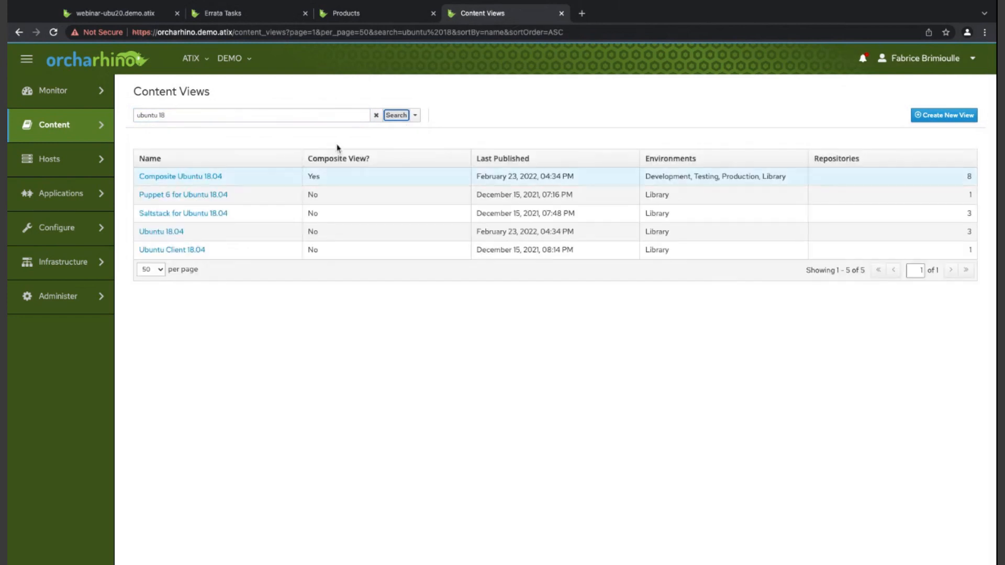
click(157, 176)
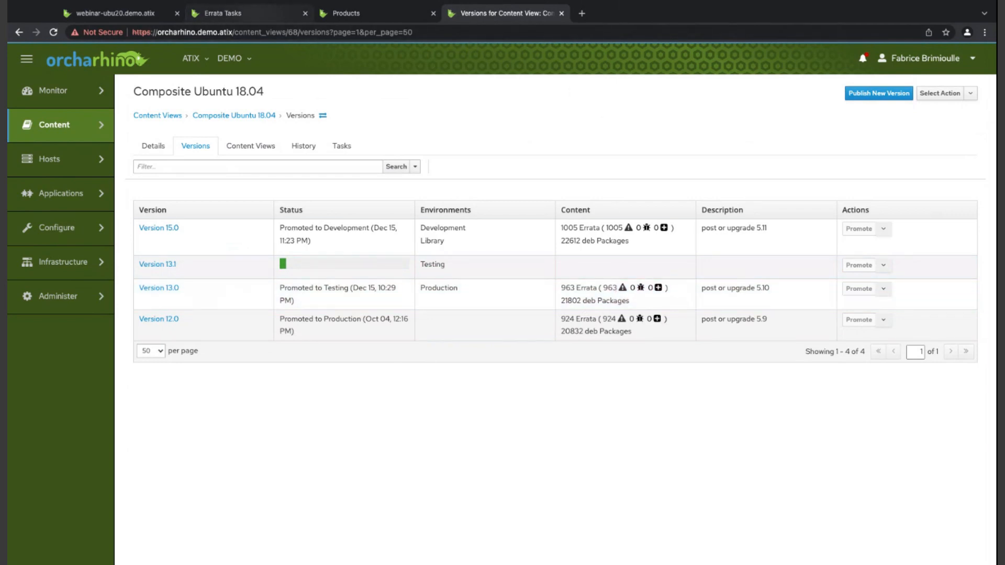
- Check the progress of the errata task, close its page and return to the Composite Ubuntu 18.04 versions
click(246, 13)
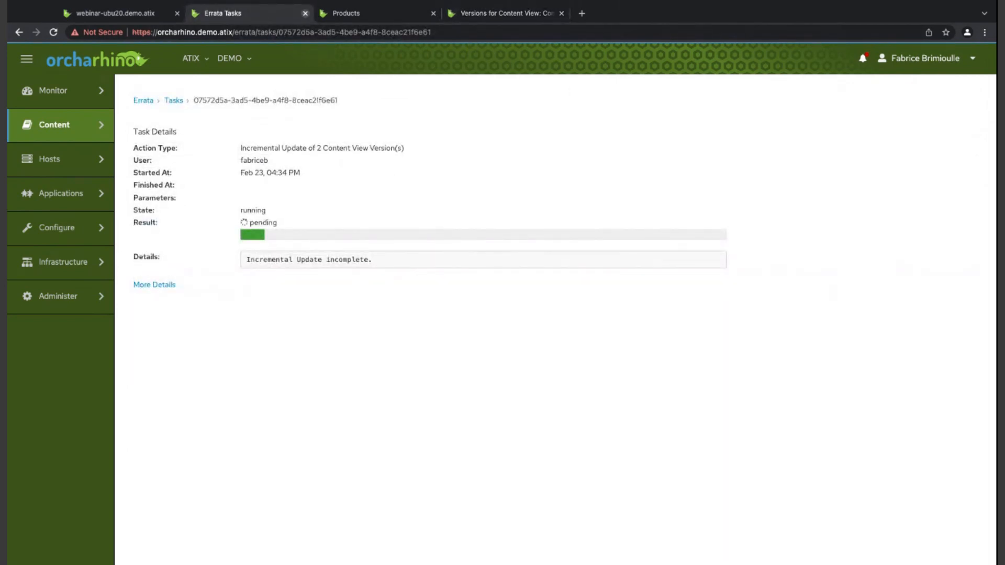
mouse_move(54, 125)
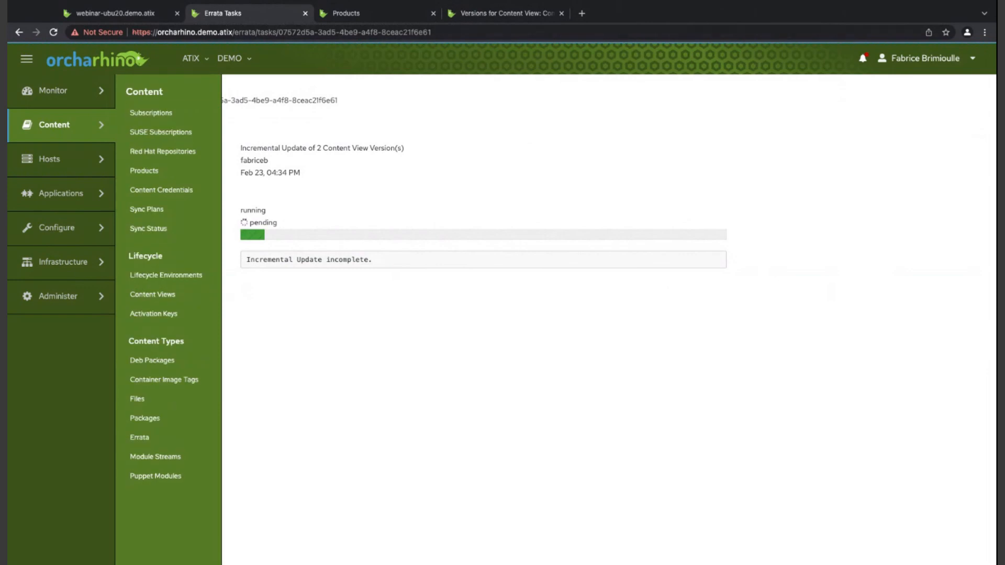
click(305, 13)
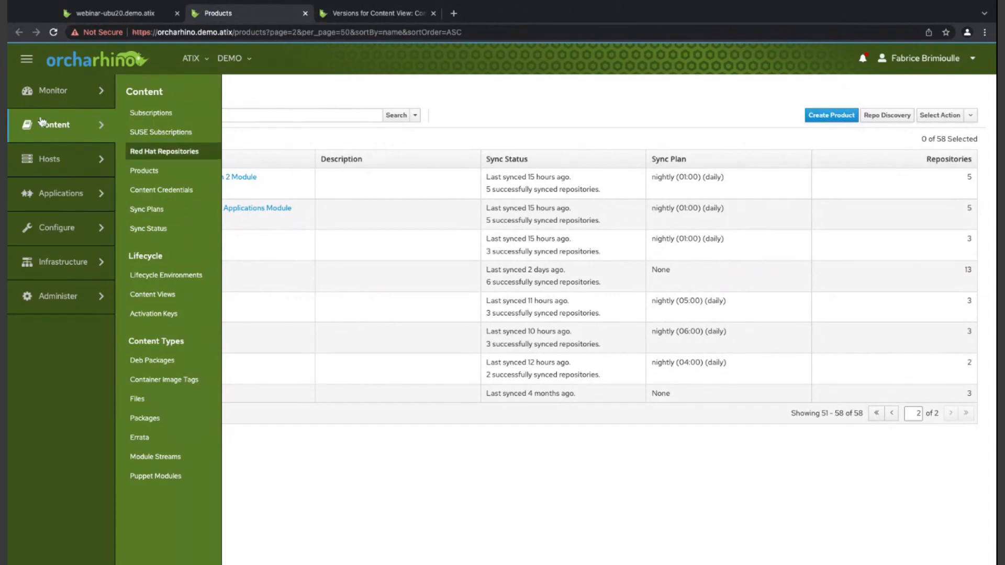
click(379, 14)
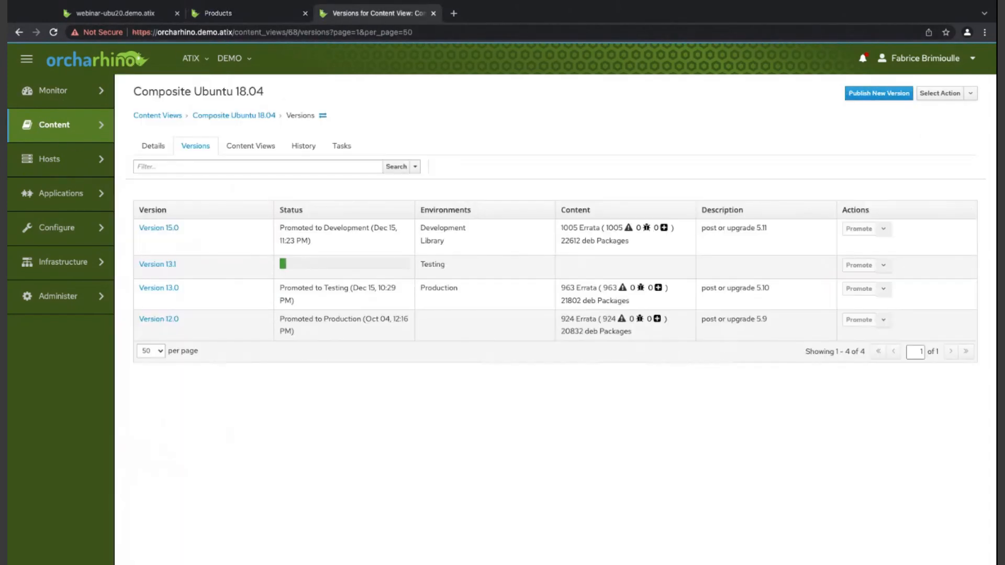
- Open the content details of host webinar-ubu20.demo.atix and view its installed Deb packages, briefly selecting and deselecting accountsservice
click(111, 13)
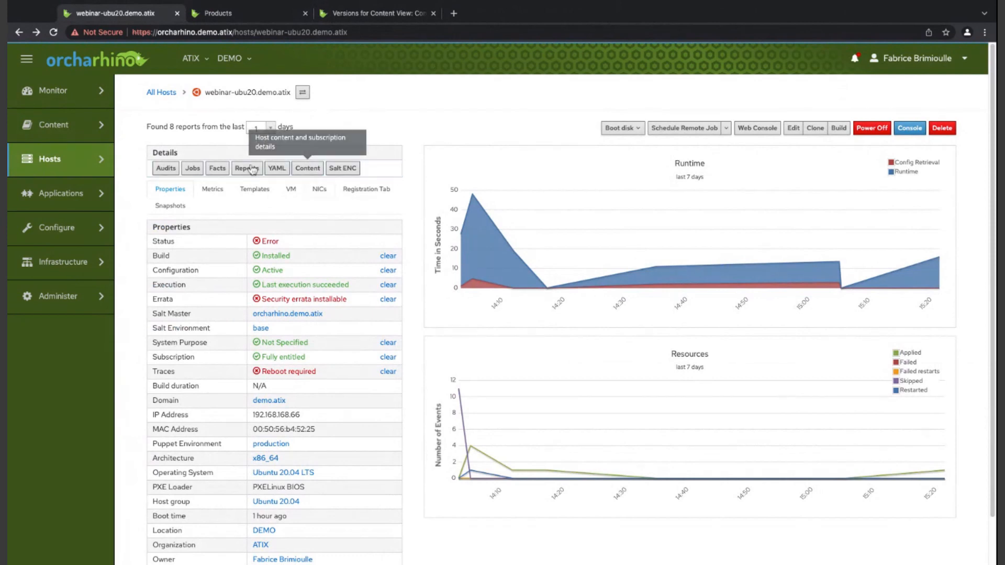
click(308, 168)
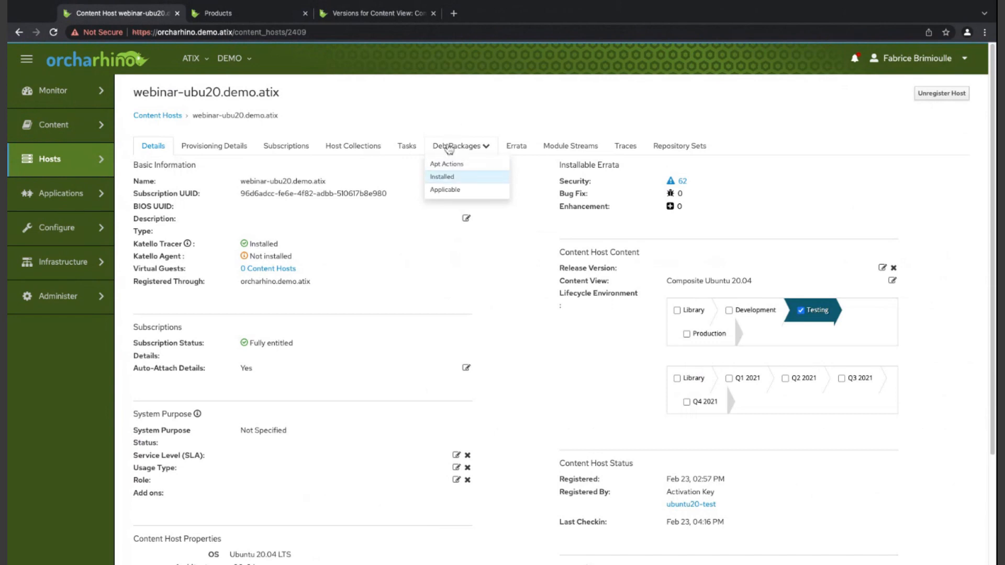
click(442, 177)
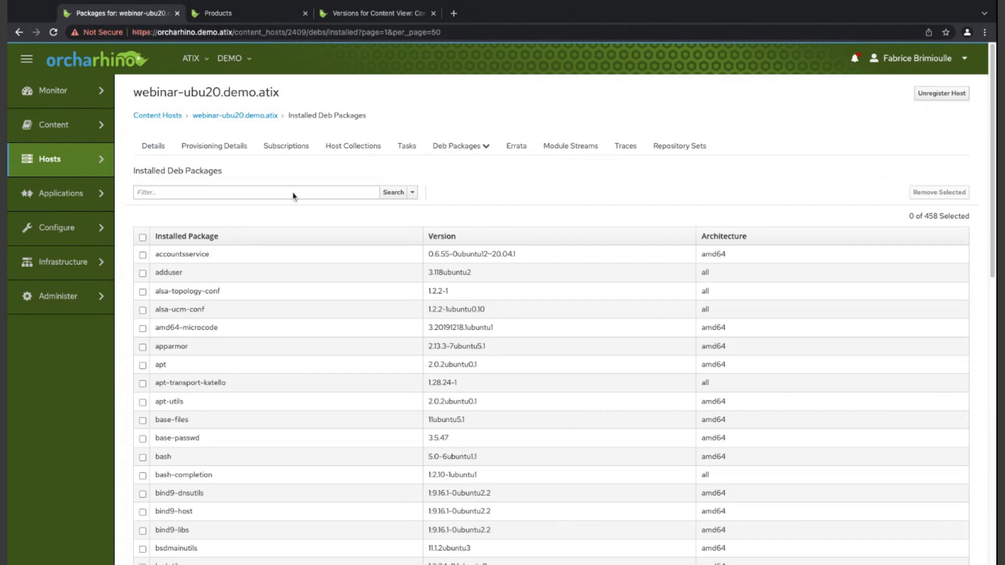
click(142, 255)
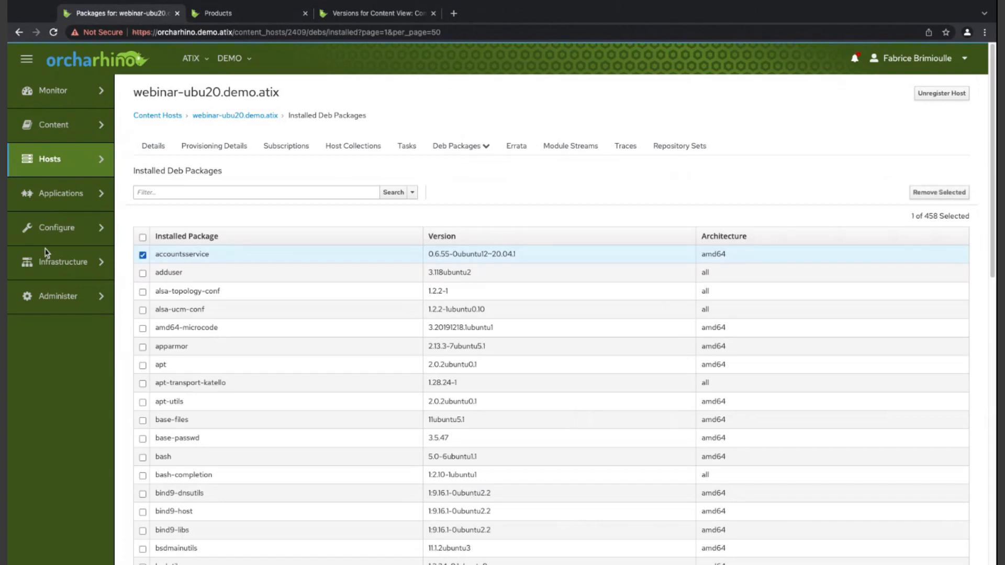
click(142, 255)
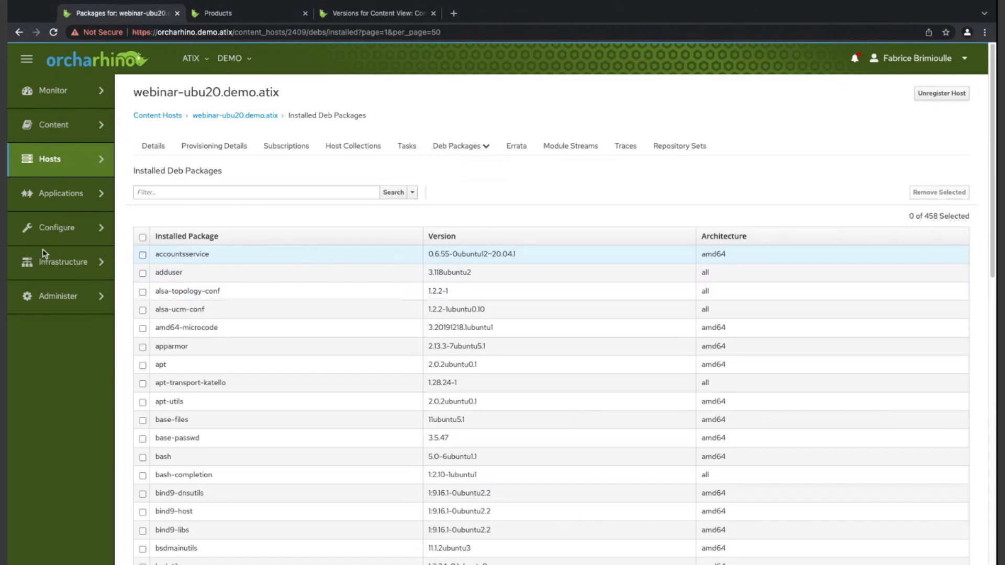
- Open the Apt Actions of webinar-ubu20.demo.atix and look at the choice of package actions
click(469, 146)
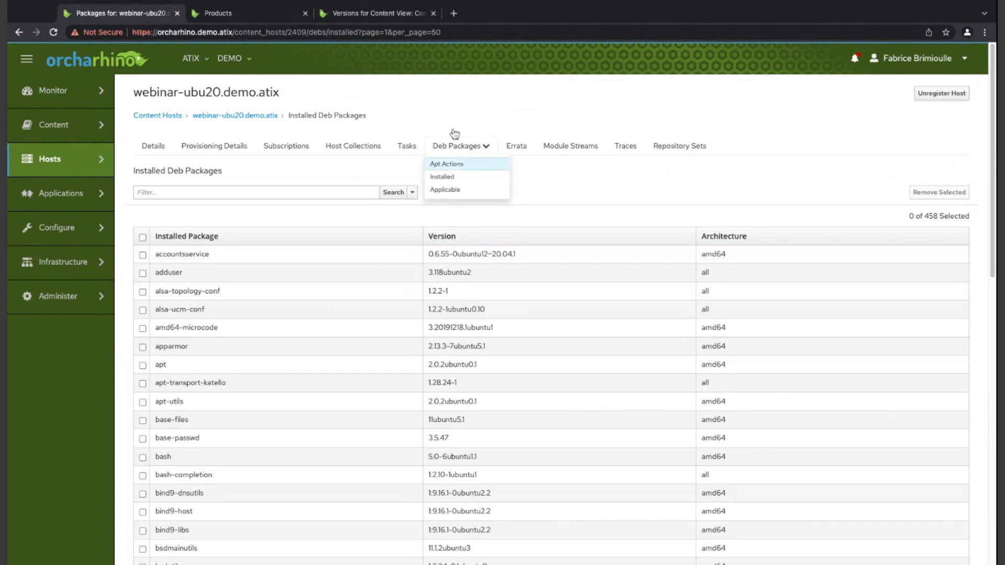
click(447, 164)
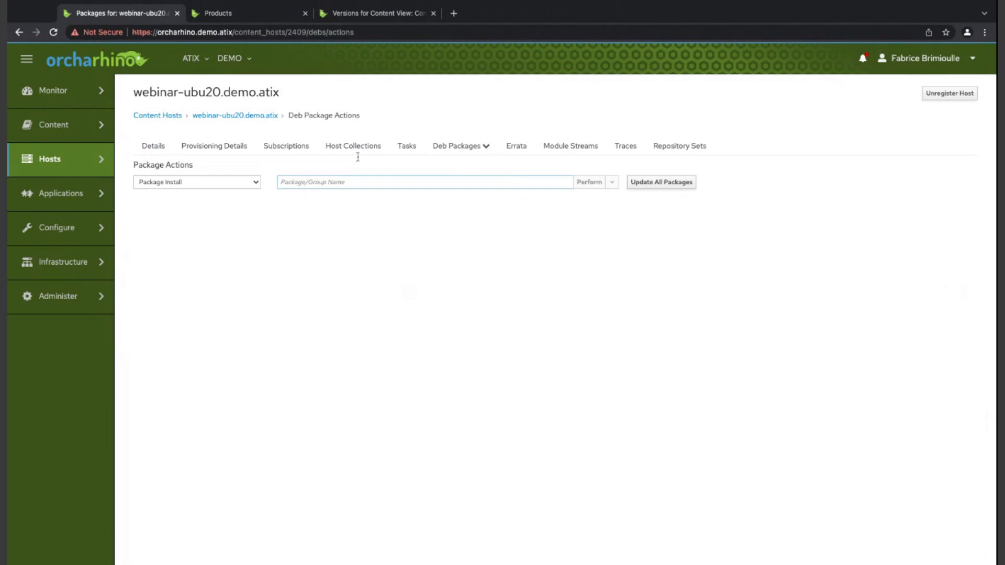
click(161, 180)
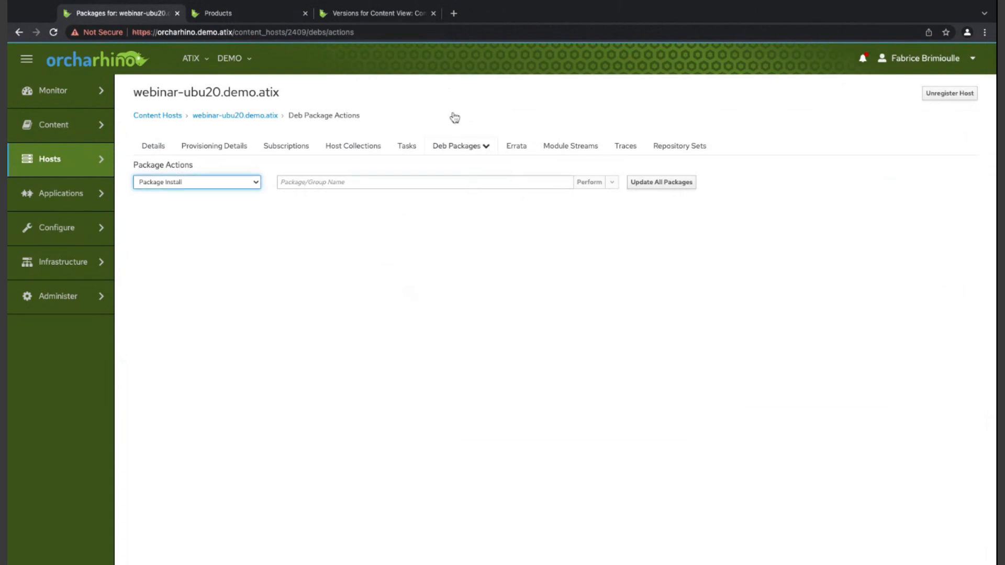
- Upgrade the accountsservice package from the applicable Deb packages of webinar-ubu20.demo.atix and close the resulting job page
click(453, 146)
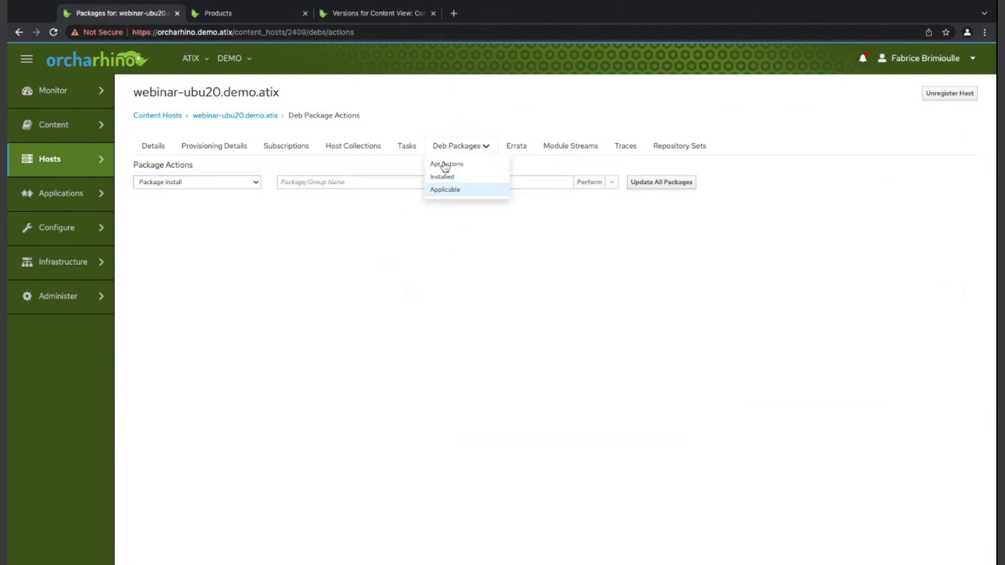
click(445, 189)
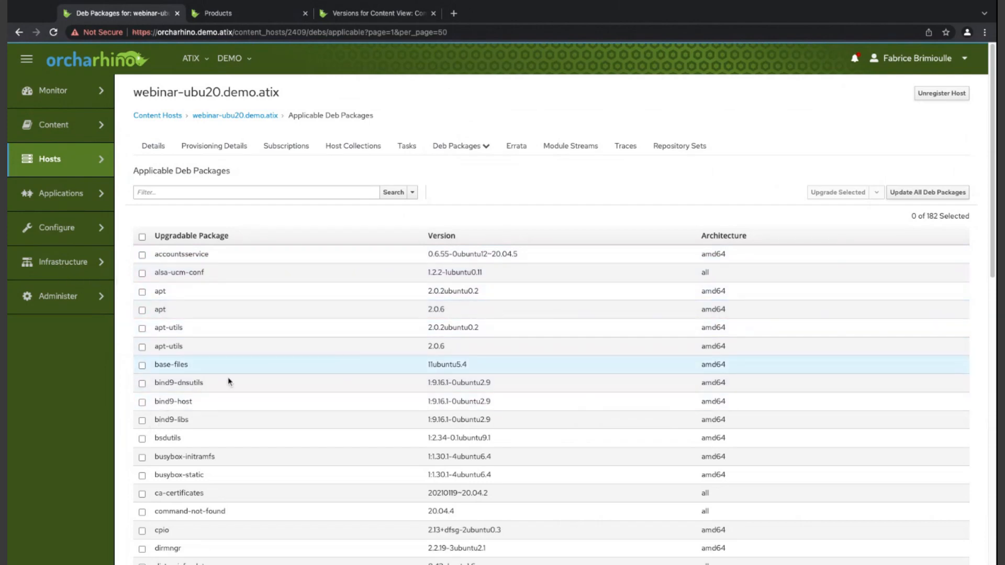
scroll(227, 379, down, 5)
scroll(227, 379, up, 5)
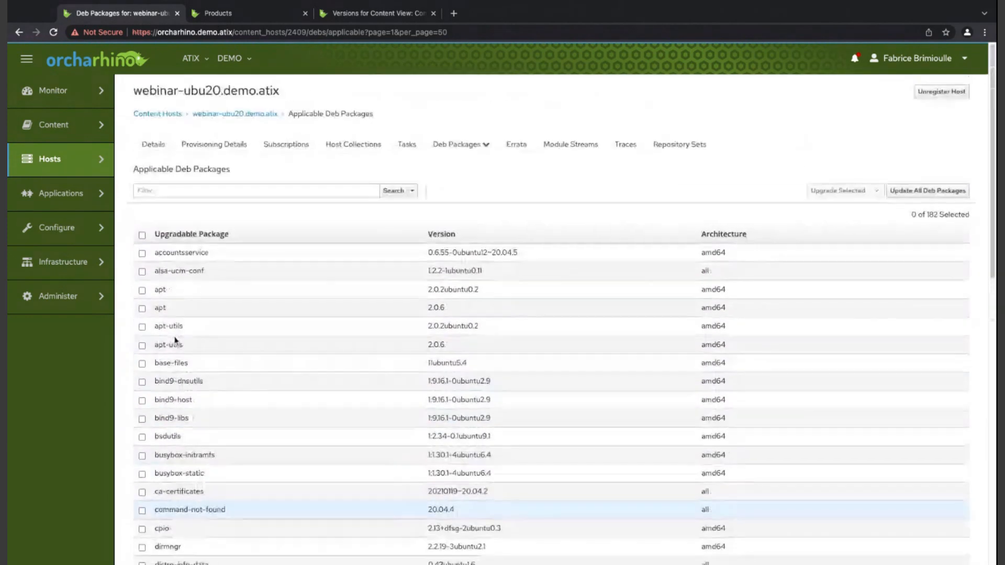
click(142, 255)
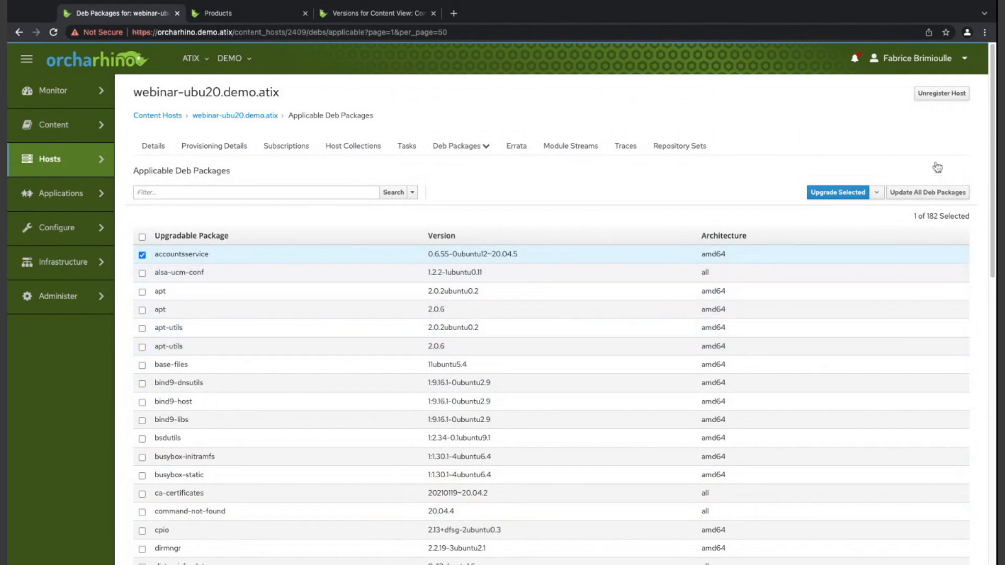
click(838, 192)
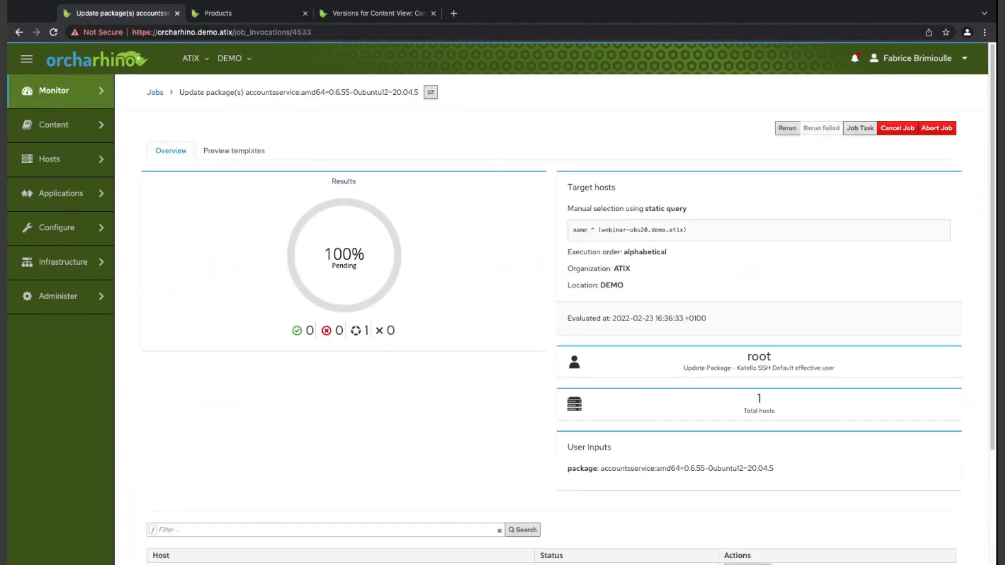
click(177, 13)
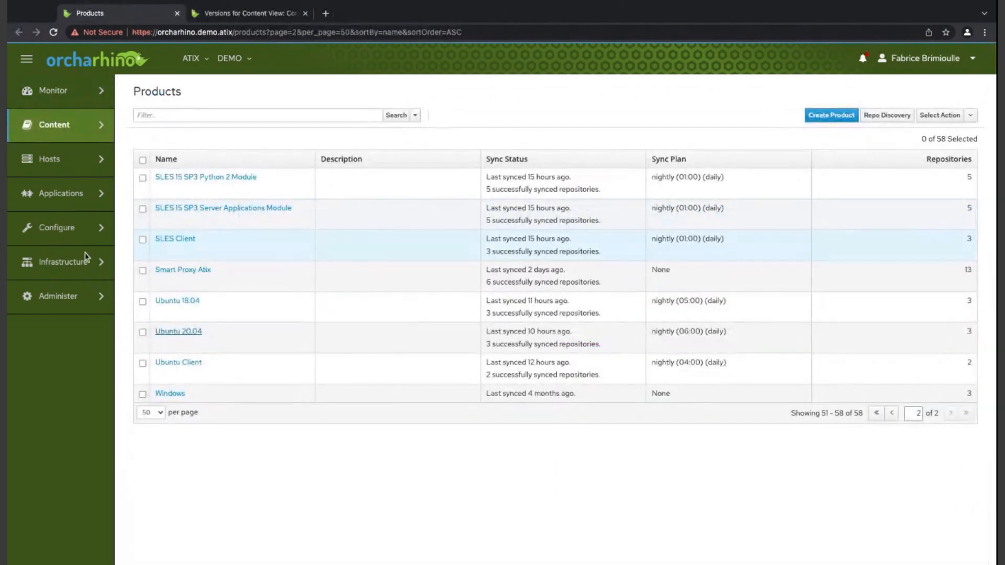
- Open the list of all hosts and view the details of webinar-ubuntu20.demo.atix
mouse_move(49, 159)
click(135, 112)
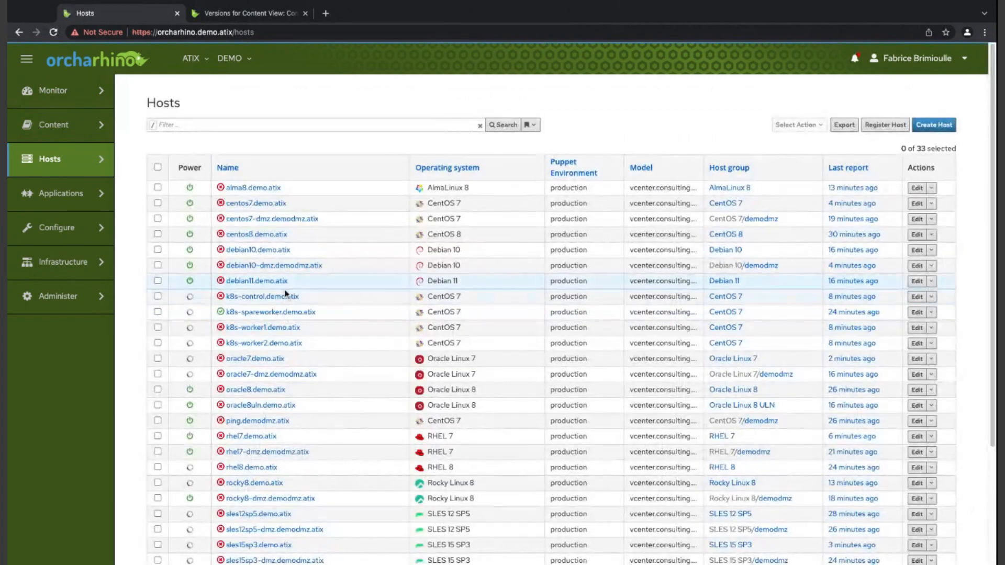
scroll(285, 293, down, 3)
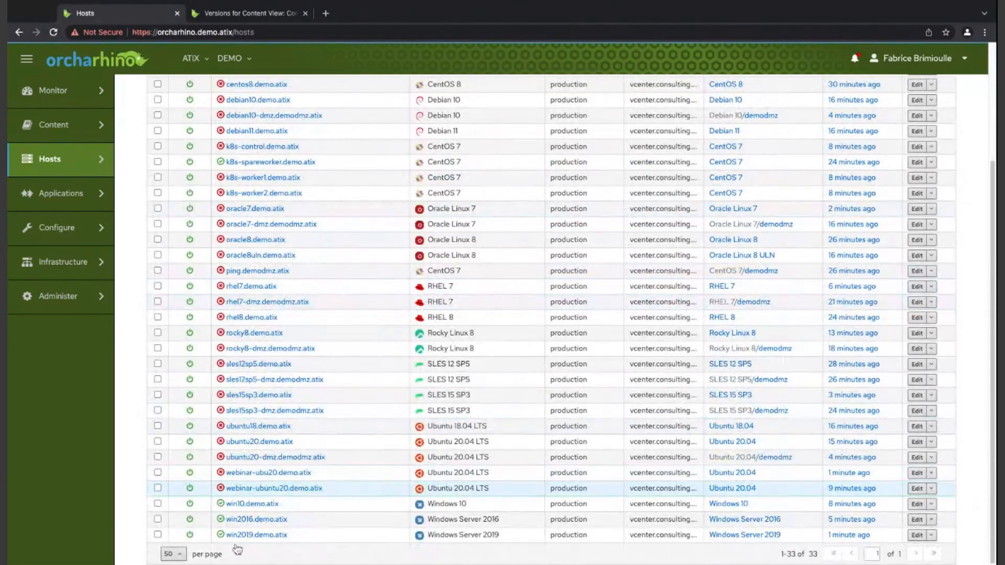
click(262, 488)
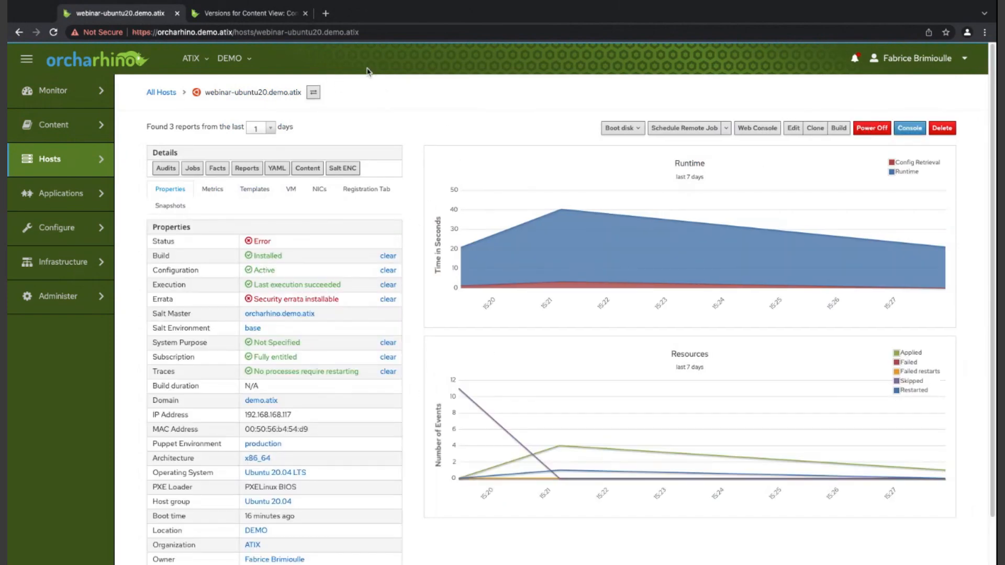
- Open the Installation Media and Operating Systems pages in separate browser tabs and view the installation media list
mouse_move(65, 159)
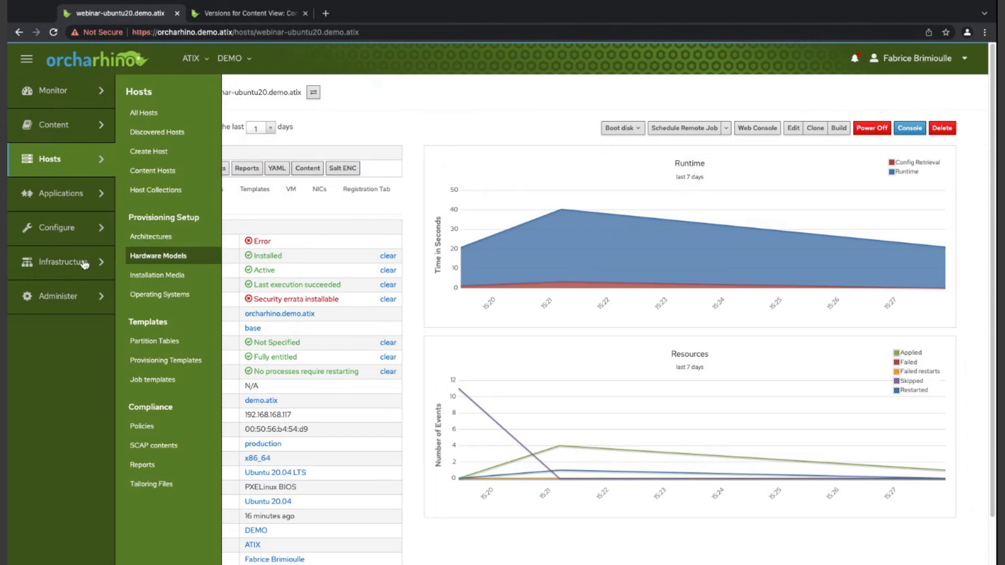
middle_click(158, 275)
middle_click(159, 294)
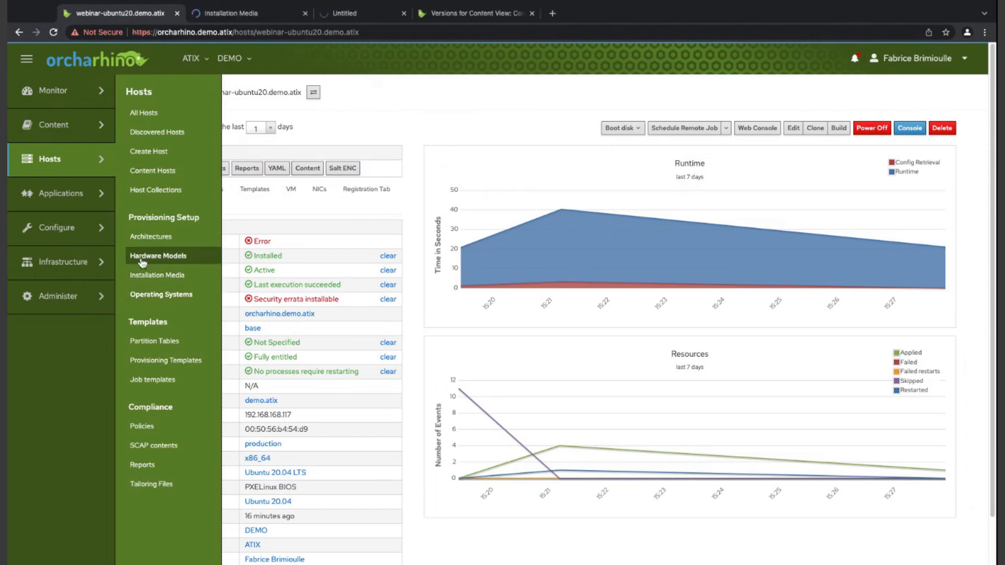
click(233, 13)
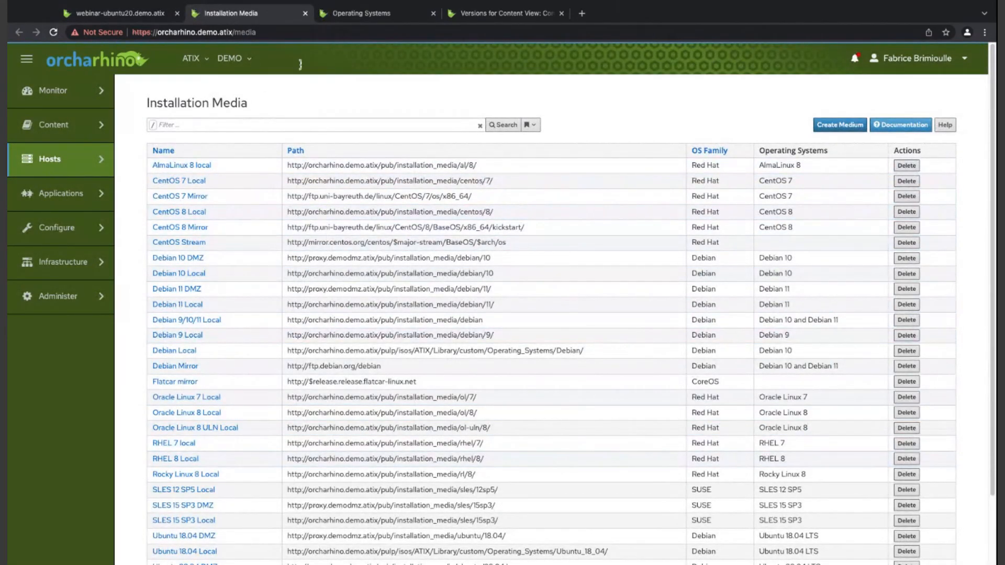
- Close the Installation Media page, view the operating systems list, and open the Host Groups page in a separate browser tab
click(305, 13)
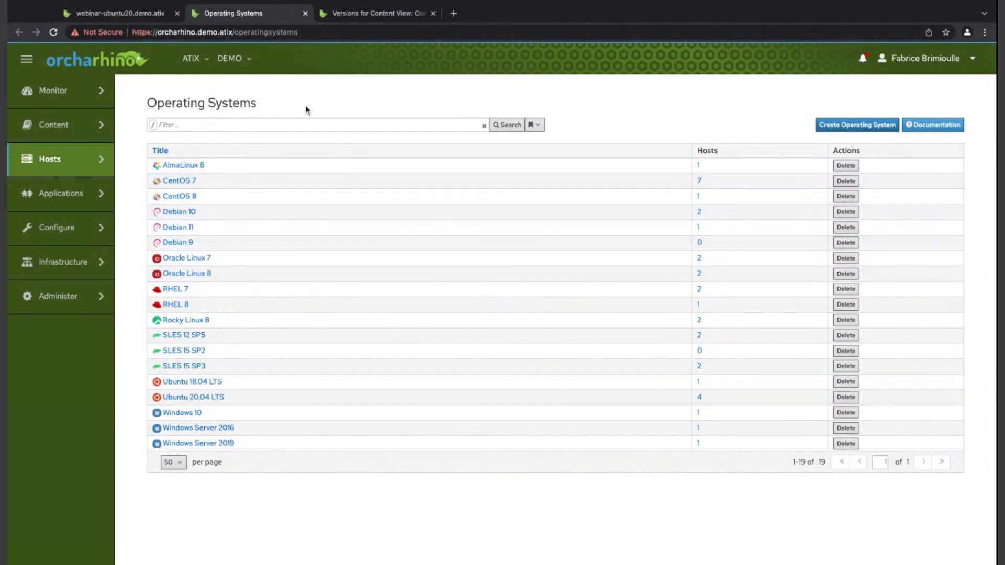
mouse_move(60, 159)
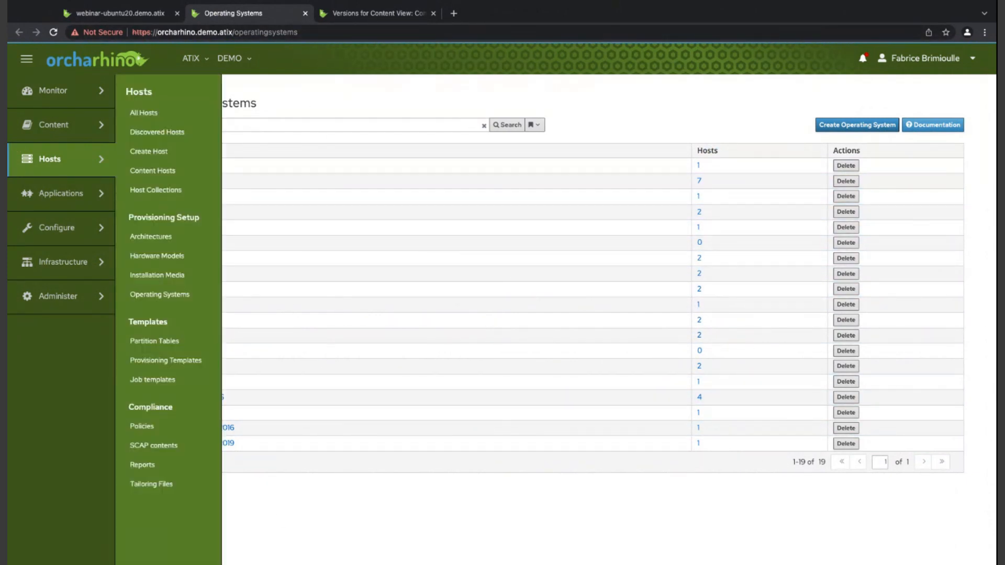
mouse_move(57, 227)
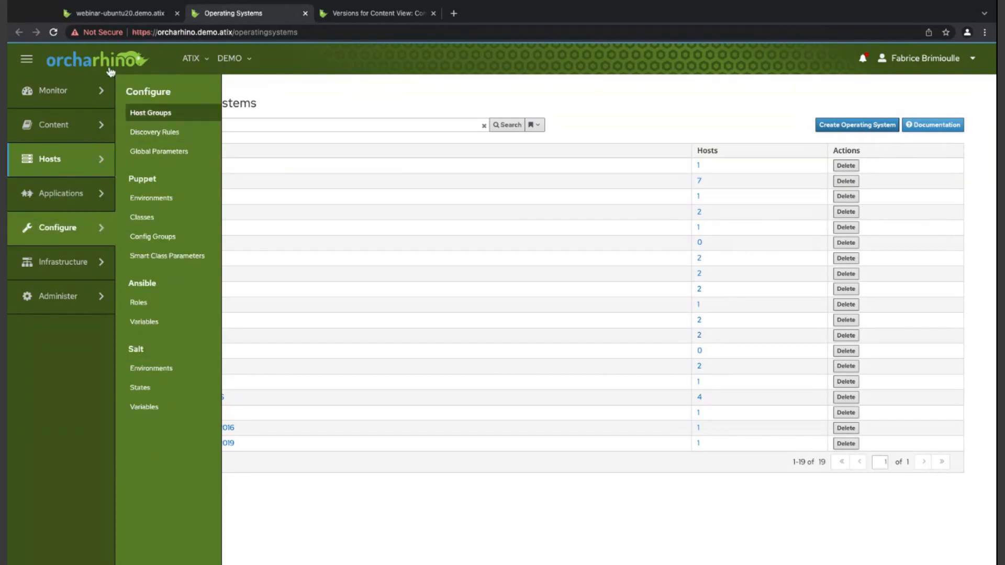
middle_click(151, 112)
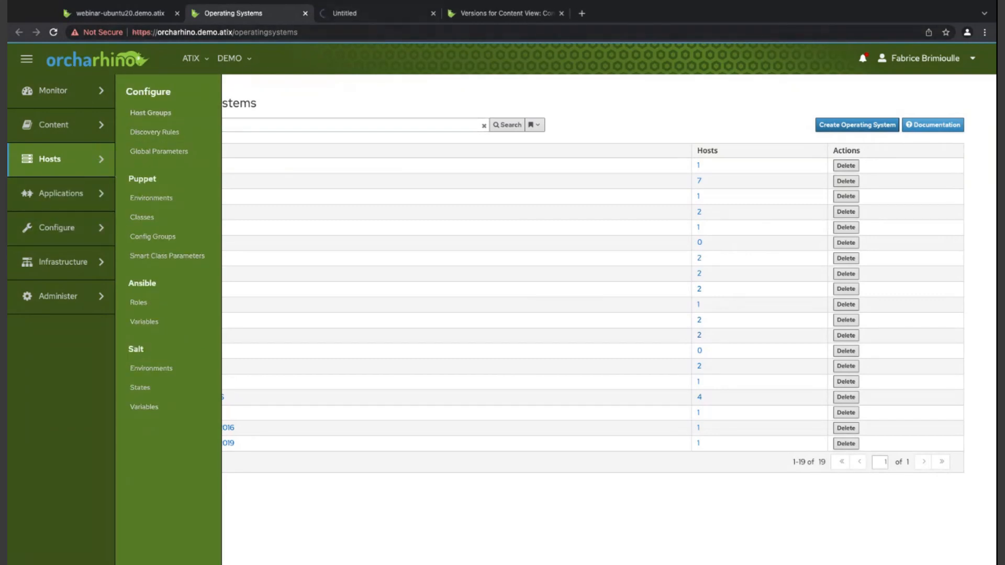
click(356, 14)
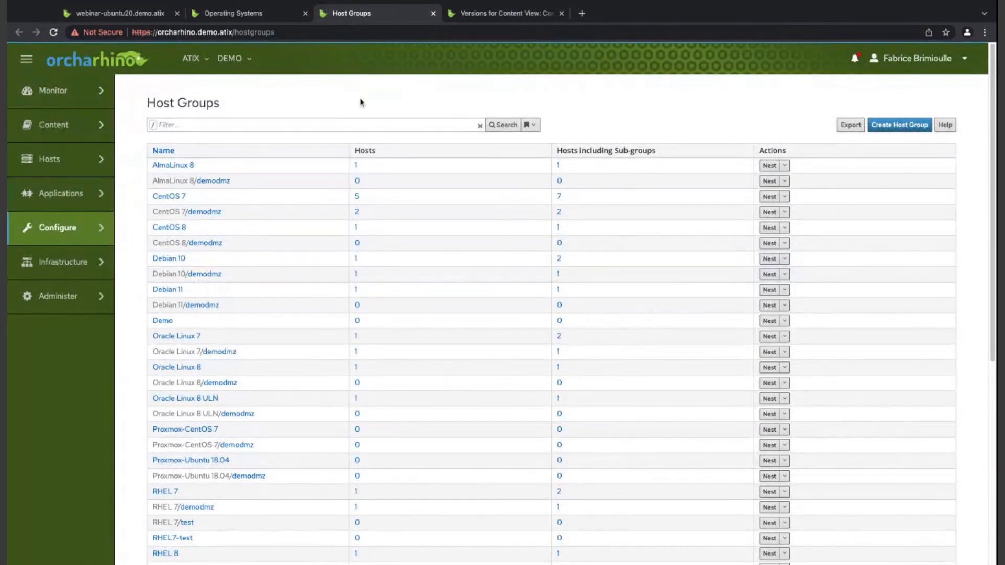
- Open the Puppet Classes, Ansible Roles and Salt States pages in separate browser tabs and view the Puppet classes
mouse_move(58, 227)
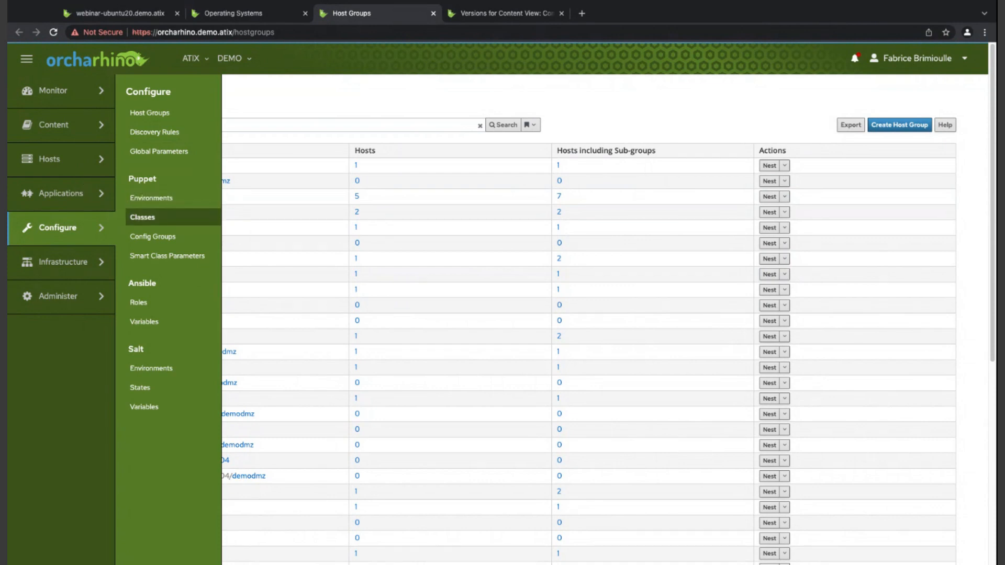
middle_click(143, 217)
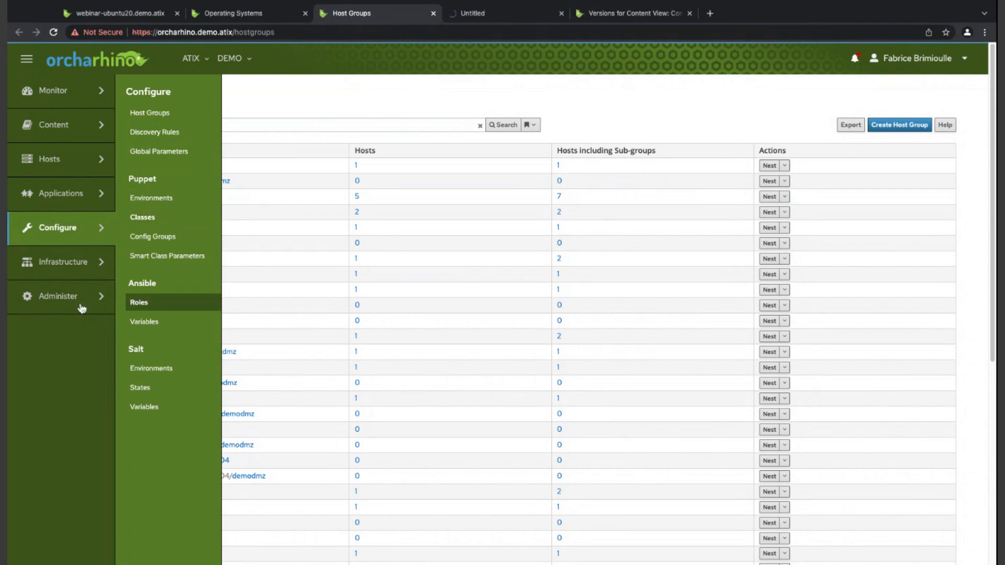
middle_click(139, 302)
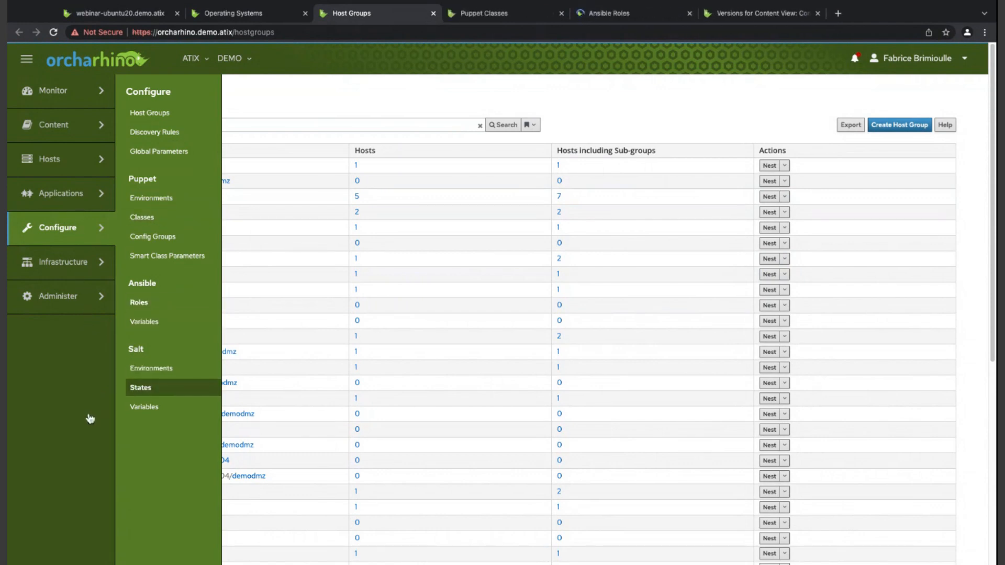
middle_click(141, 387)
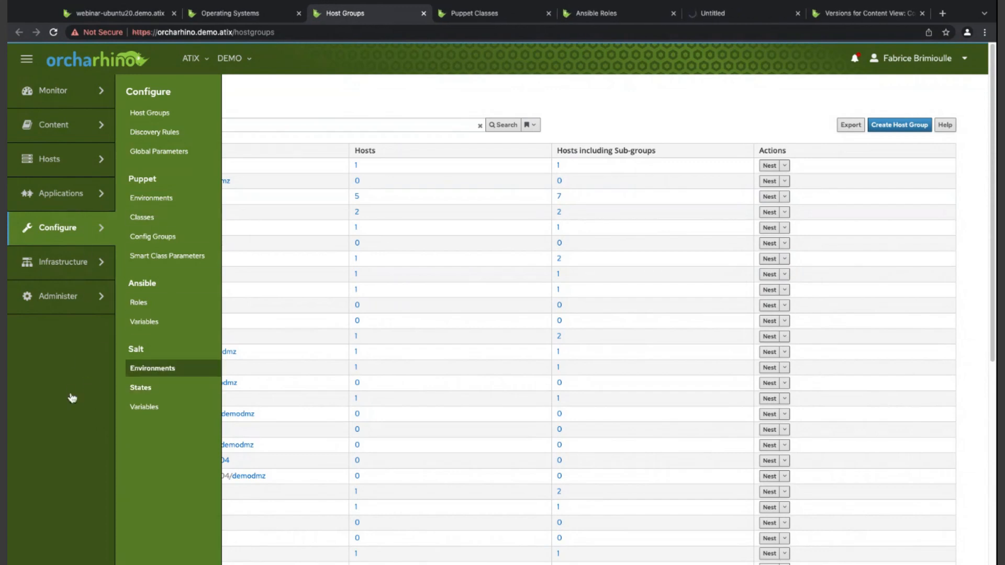
key(ctrl+Tab)
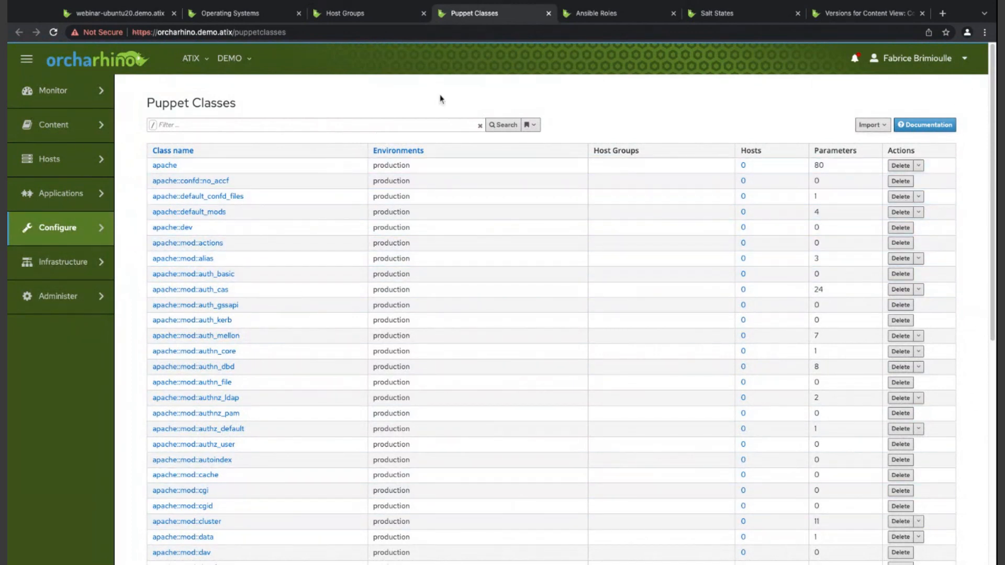
- View the Ansible roles and variables and the Salt states and variables, closing the Puppet and Ansible pages
click(548, 14)
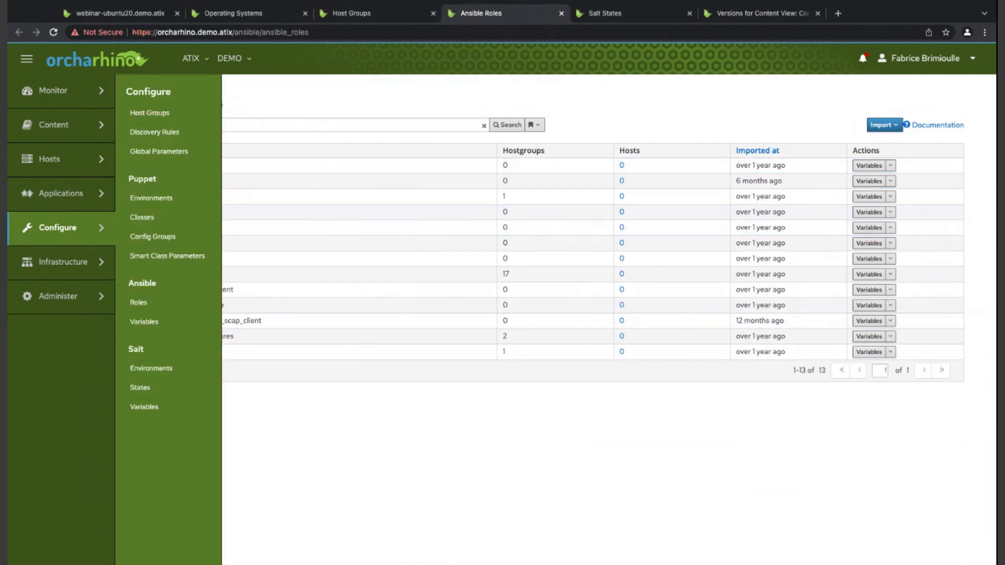
click(144, 321)
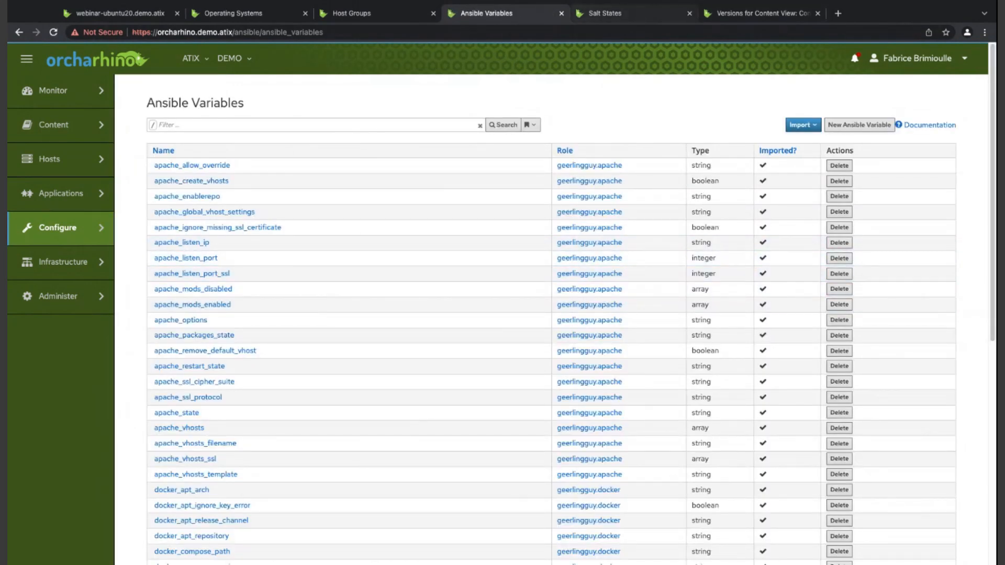
click(561, 13)
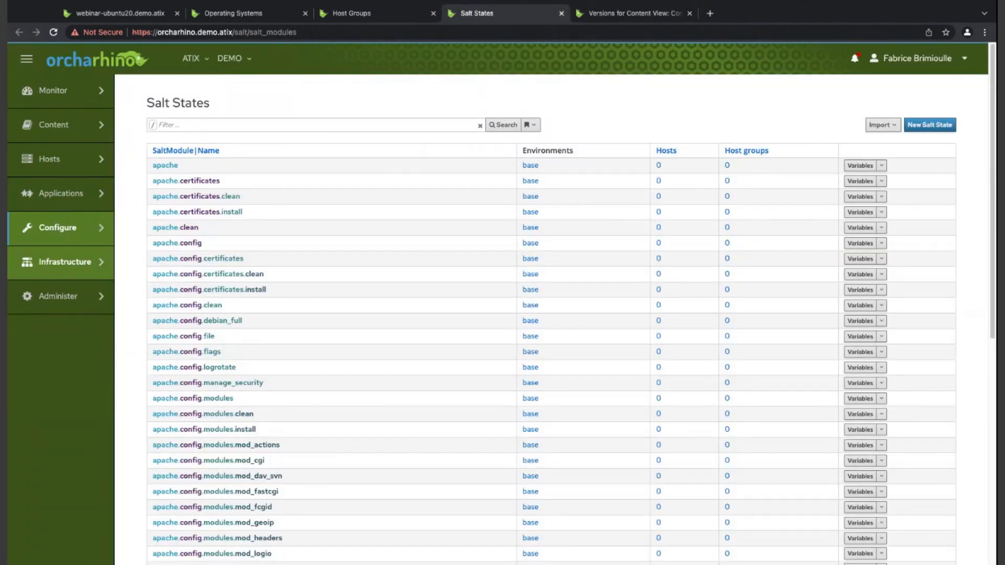
mouse_move(58, 227)
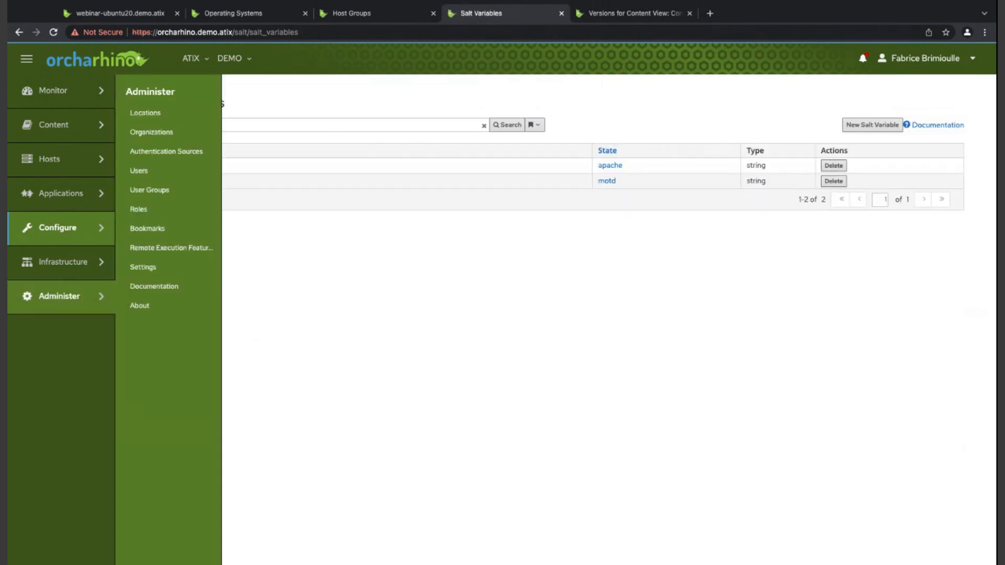
- View the list of compute profiles and look through the user roles and their descriptions
mouse_move(66, 263)
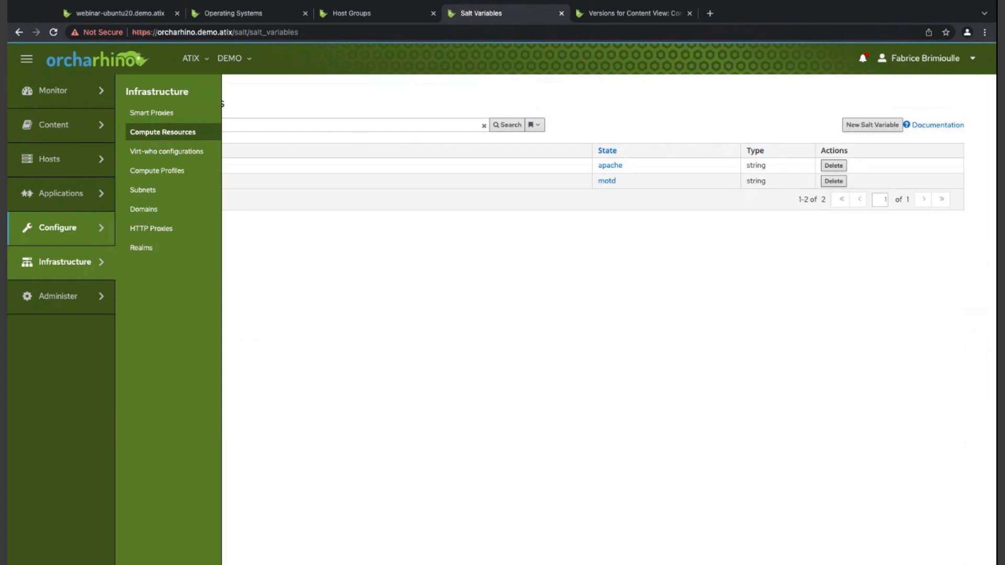
click(157, 171)
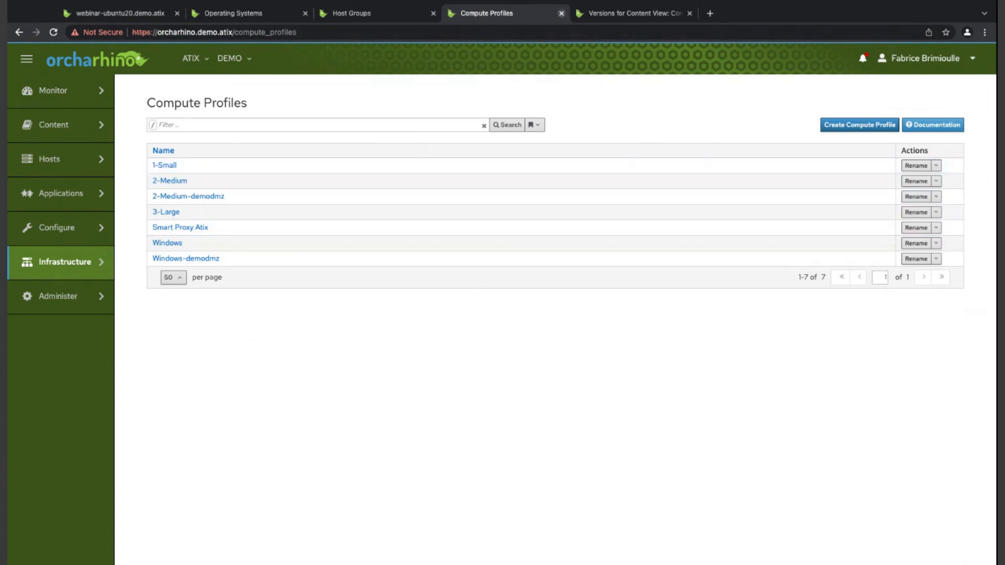
mouse_move(57, 296)
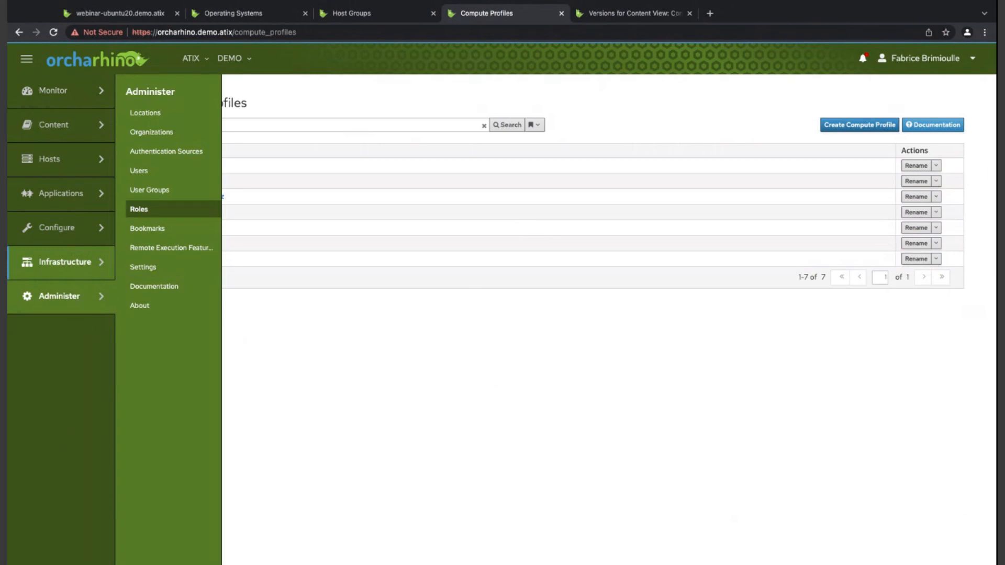
click(139, 209)
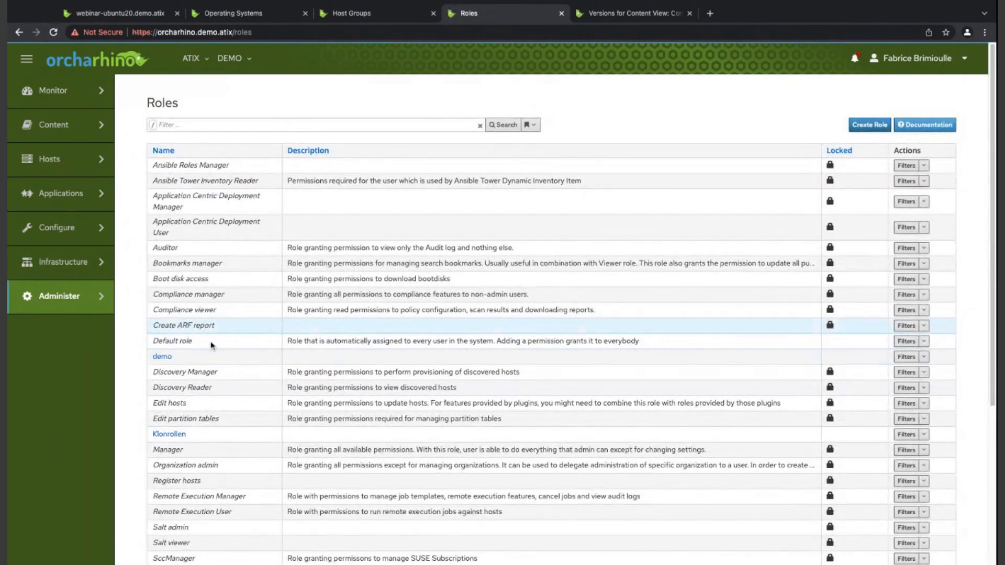
scroll(405, 270, down, 2)
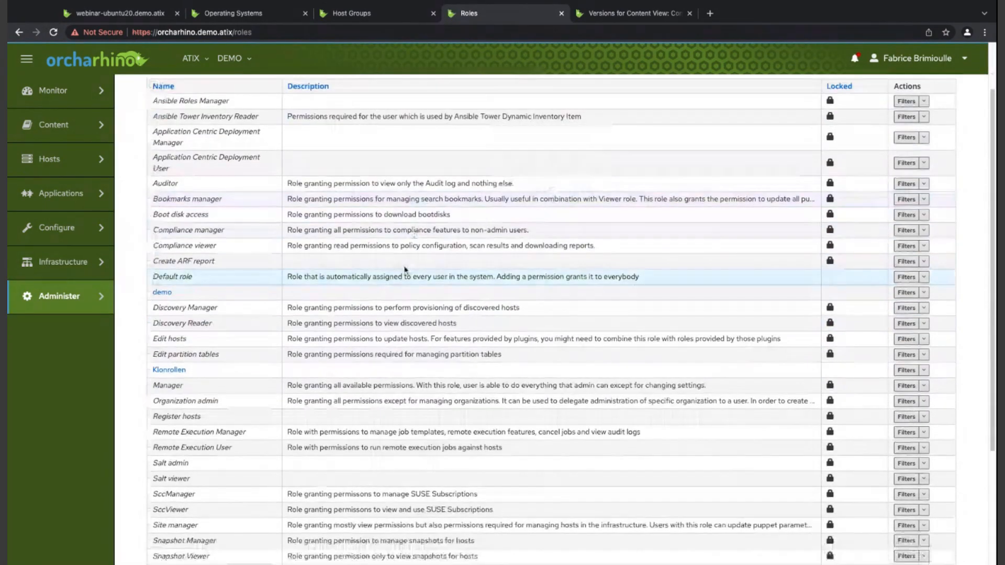
scroll(405, 270, up, 2)
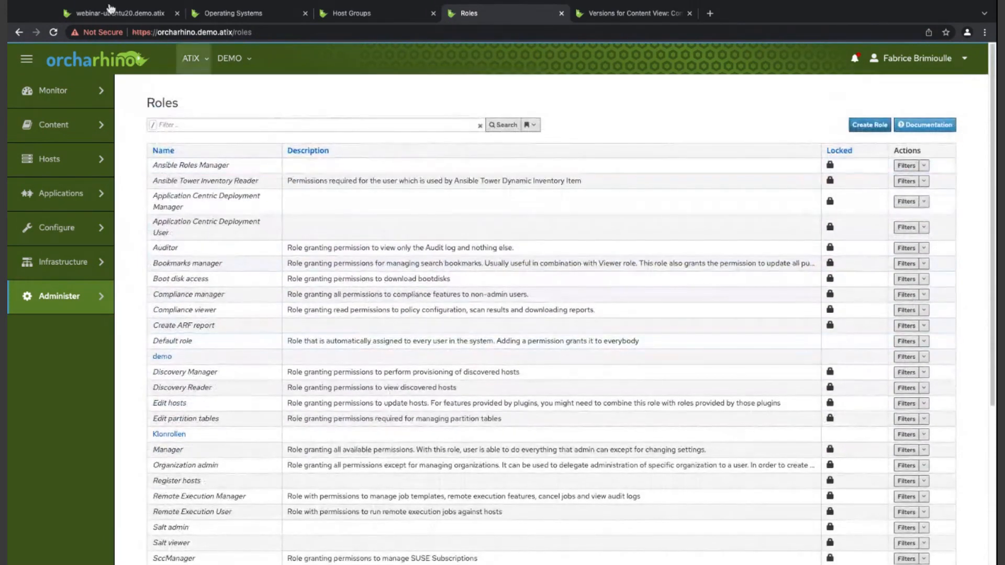
click(35, 287)
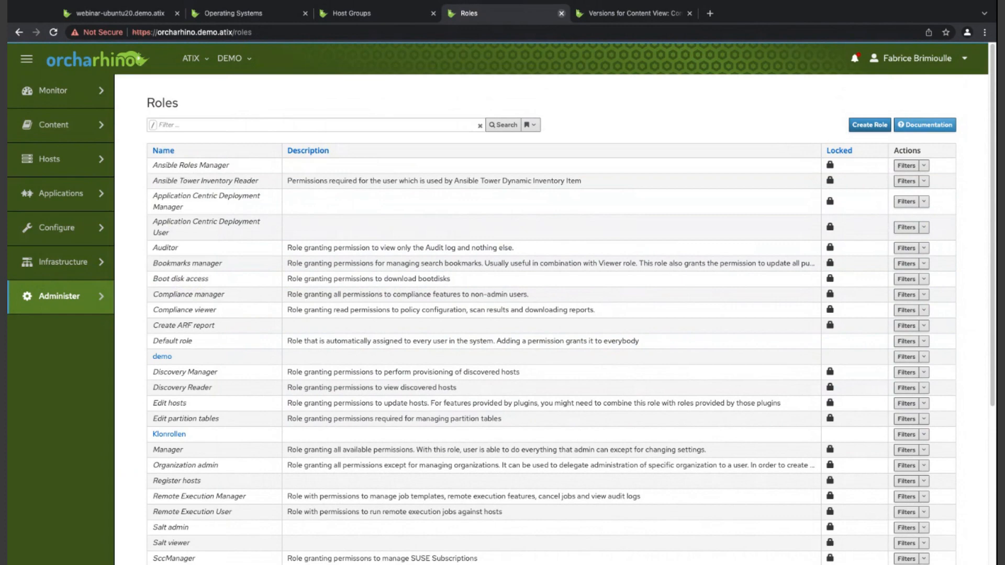
- Close the Roles, Host Groups and content view versions pages, return to webinar-ubuntu20.demo.atix and submit a request for this host
click(561, 13)
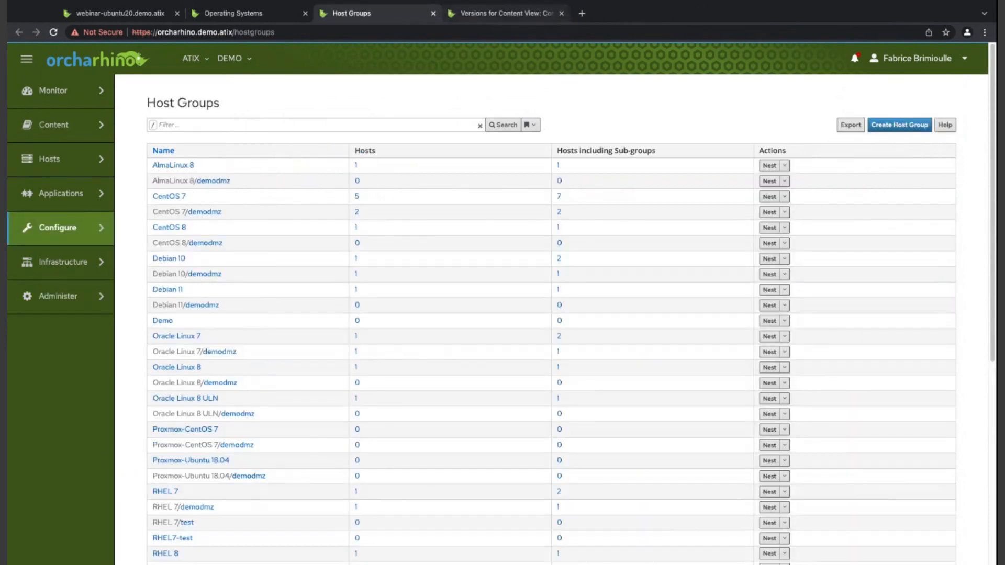
click(433, 13)
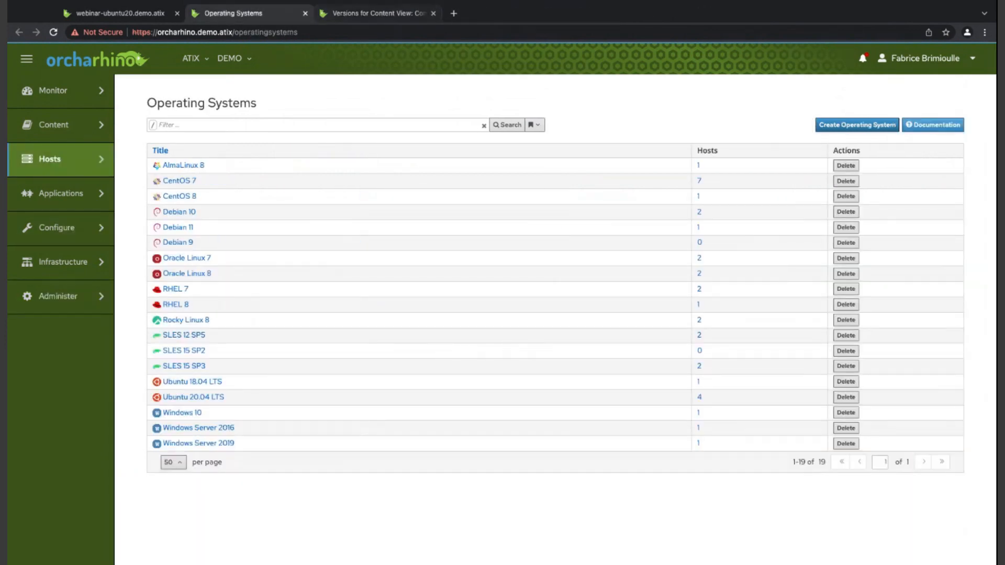
click(433, 13)
click(120, 13)
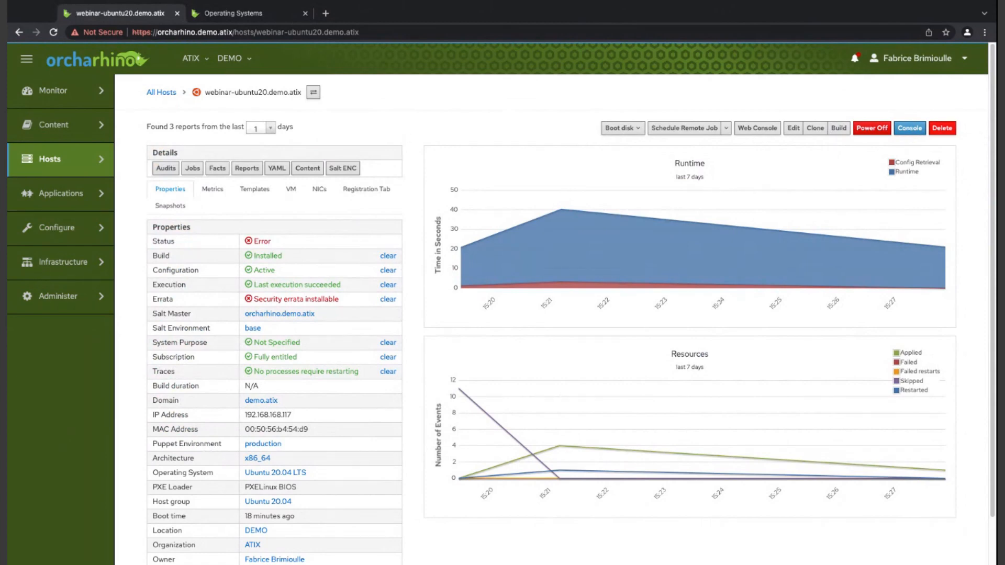
click(653, 105)
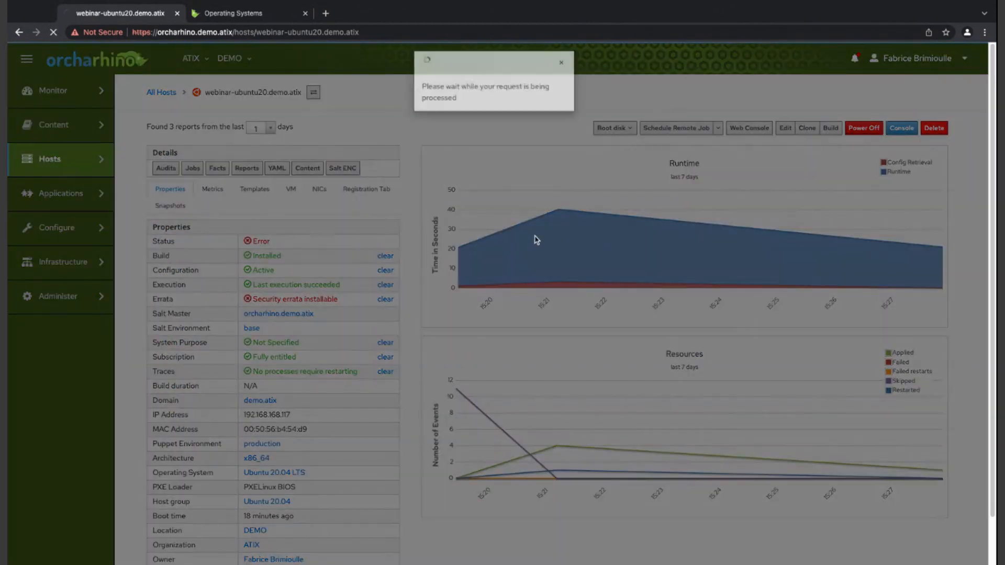